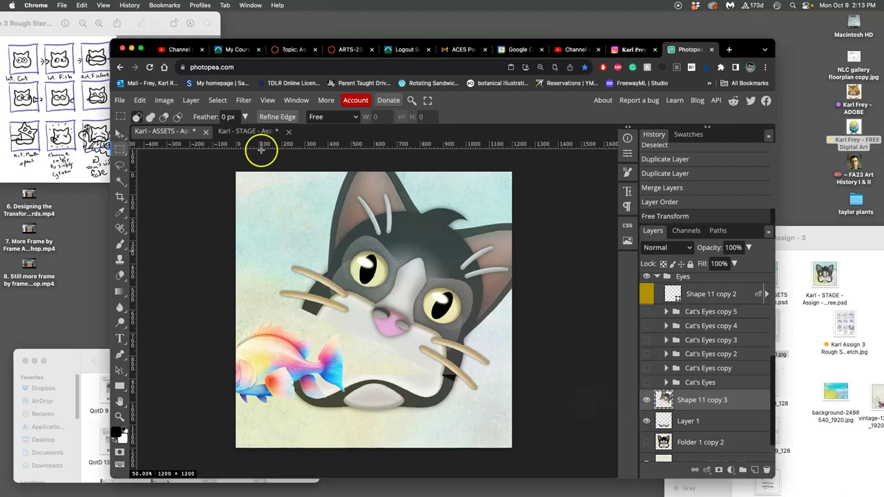
Compare the cat face frame in the ASSETS document with the topmost layer of the STAGE document, ending in ASSETS
left_click(250, 133)
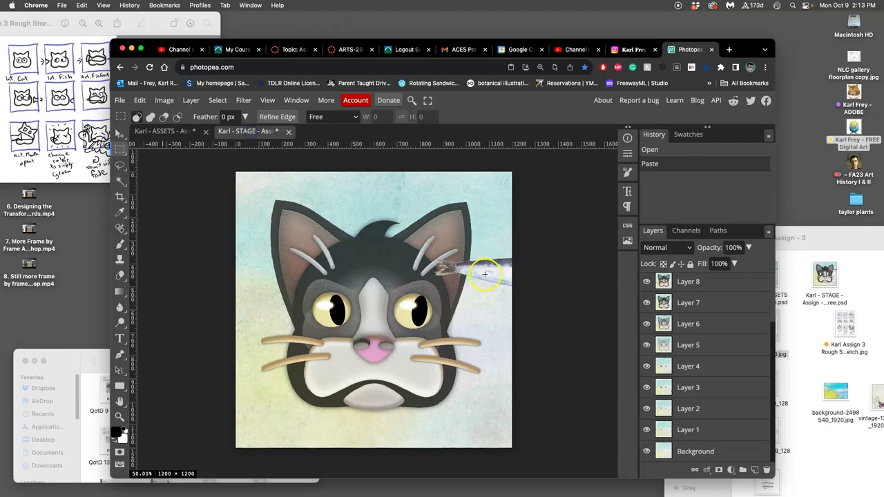
scroll(724, 286, "up", 3)
left_click(719, 285)
left_click(177, 132)
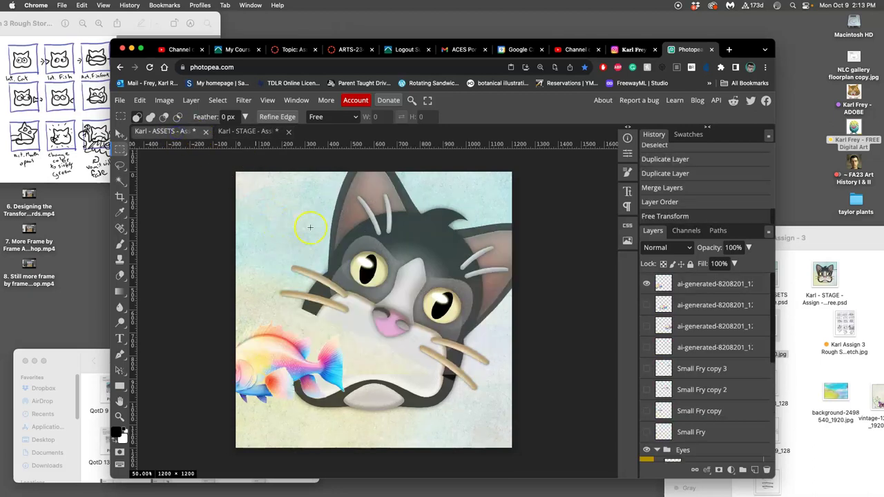
left_click(264, 132)
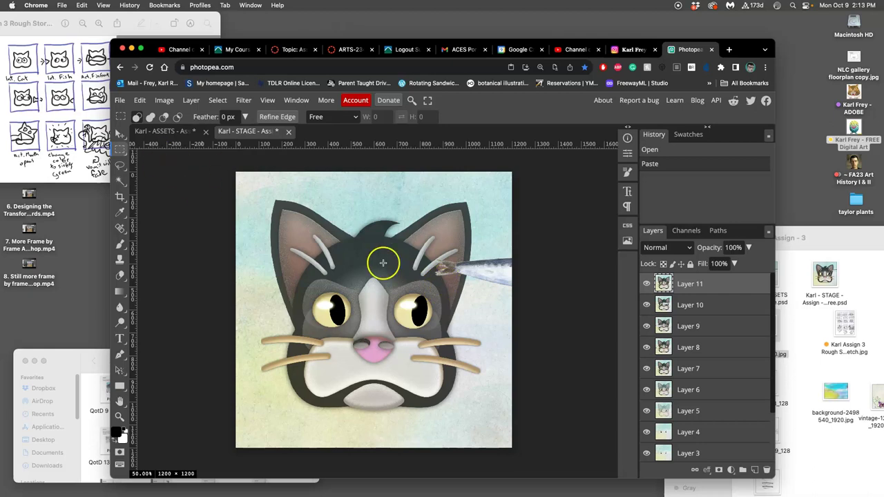
left_click(169, 131)
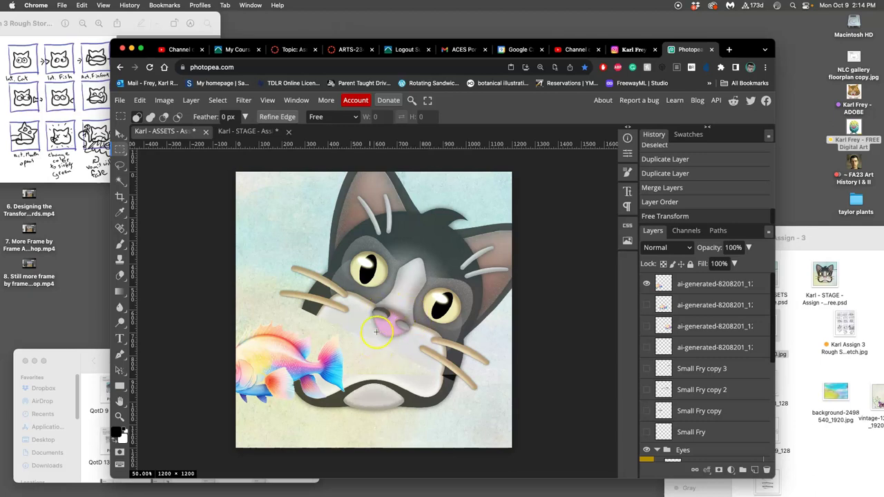
Check which part of the cat's face is on Shape 11 copy 3 by hiding and showing that layer
scroll(677, 356, "down", 3)
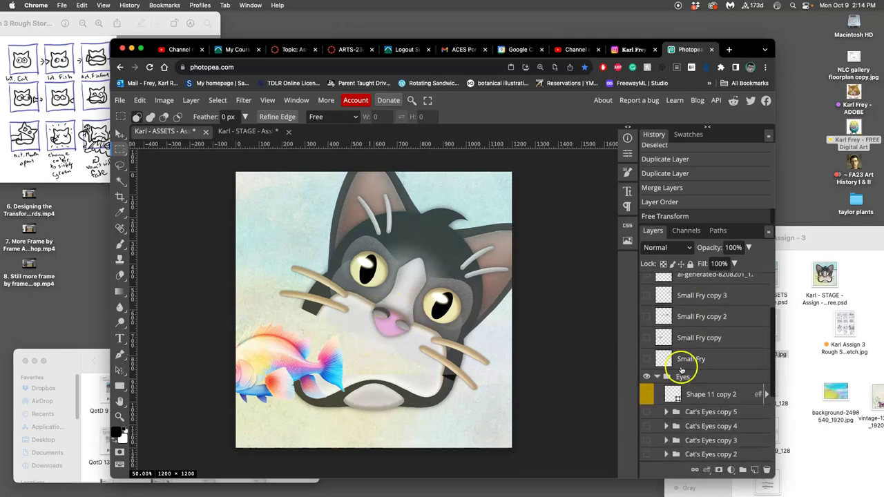
scroll(682, 368, "down", 2)
left_click(646, 422)
left_click(646, 422)
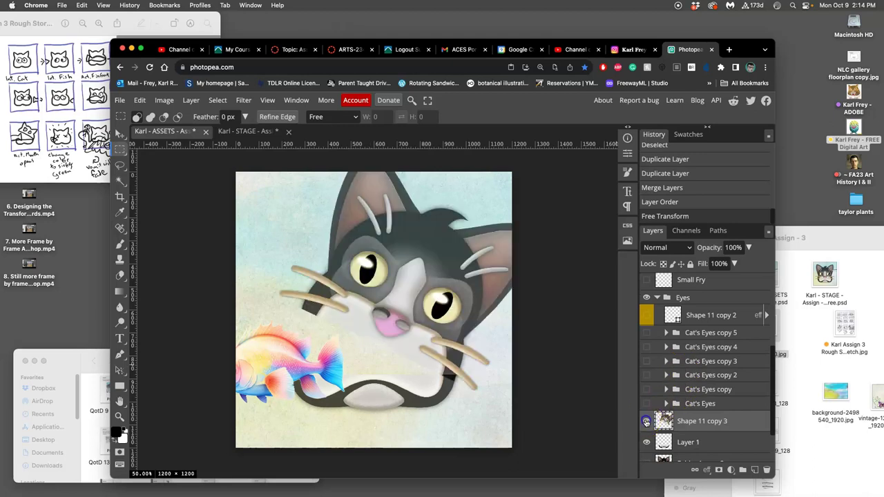
left_click(119, 166)
scroll(482, 343, "up", 5)
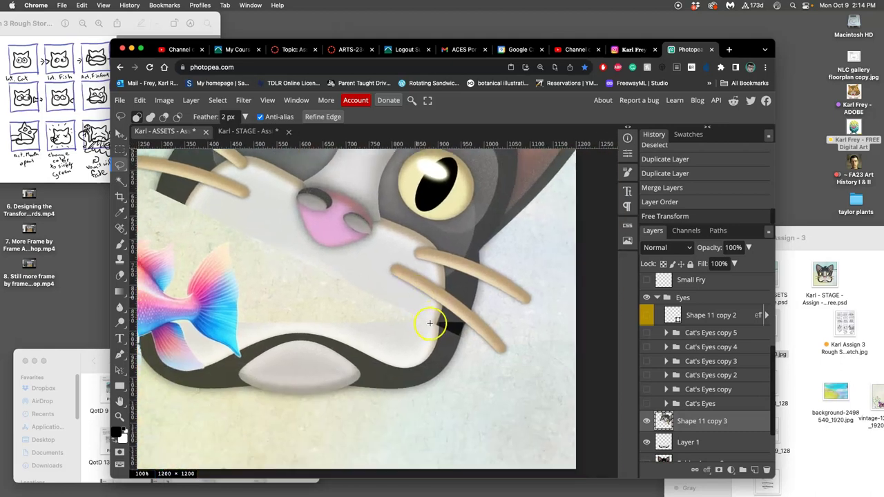
left_click_drag(430, 323, 491, 329)
left_click(491, 329)
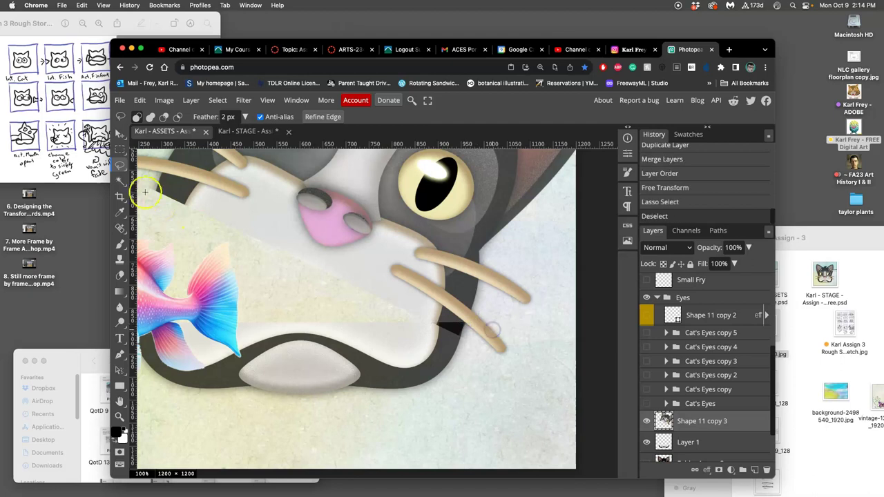
left_click(123, 150)
left_click_drag(503, 369, 428, 326)
left_click(425, 335)
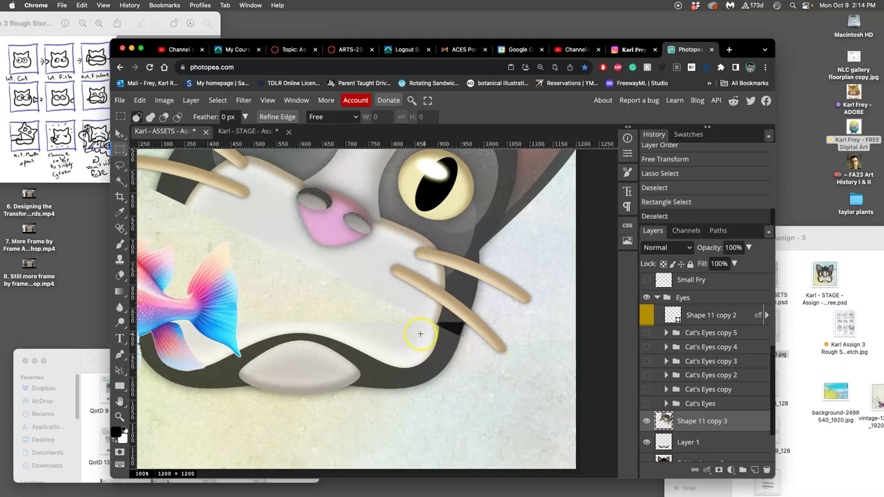
Outline the overlapping dark wedge at the cat's right-hand jaw with Polygonal Lasso, delete it from Shape 11 copy 3, and deselect
right_click(122, 164)
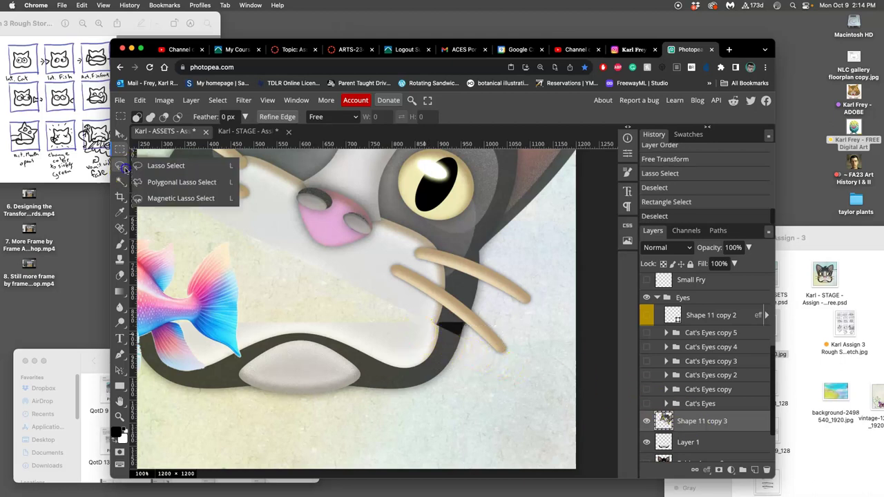
left_click(143, 171)
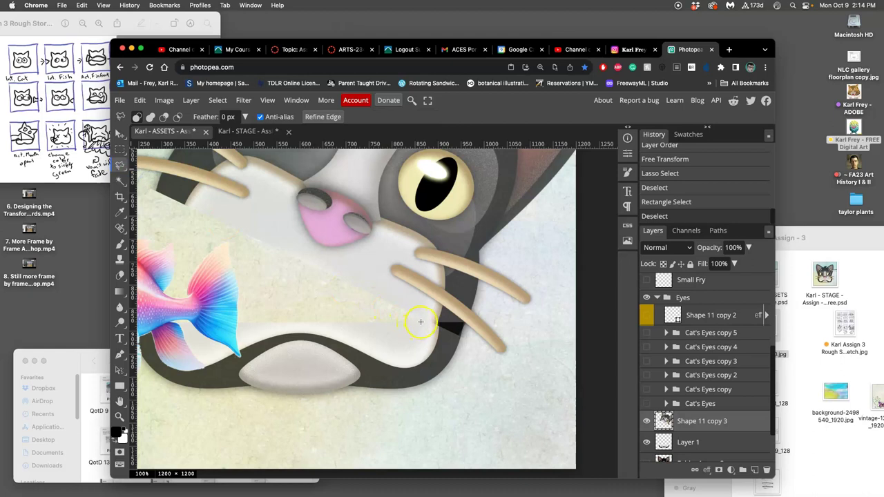
left_click_drag(422, 323, 464, 323)
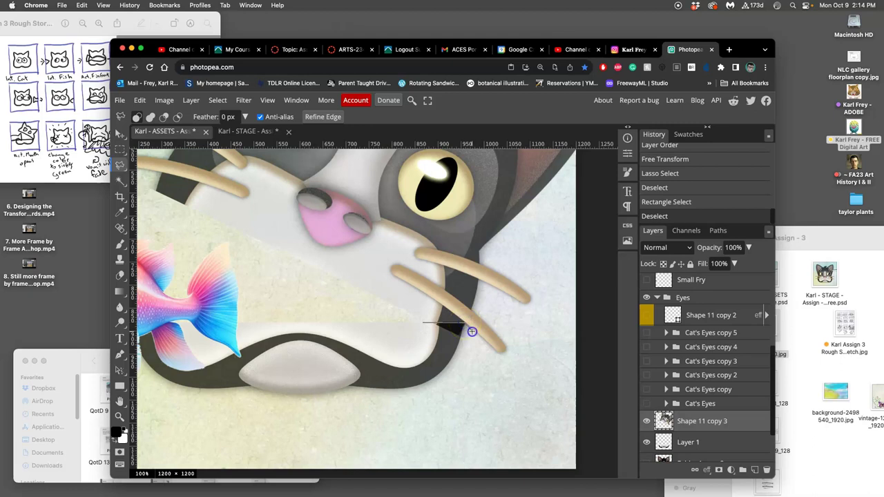
mouse_move(472, 332)
left_mouse_down()
mouse_move(472, 340)
mouse_move(422, 323)
left_mouse_up()
left_click(695, 416)
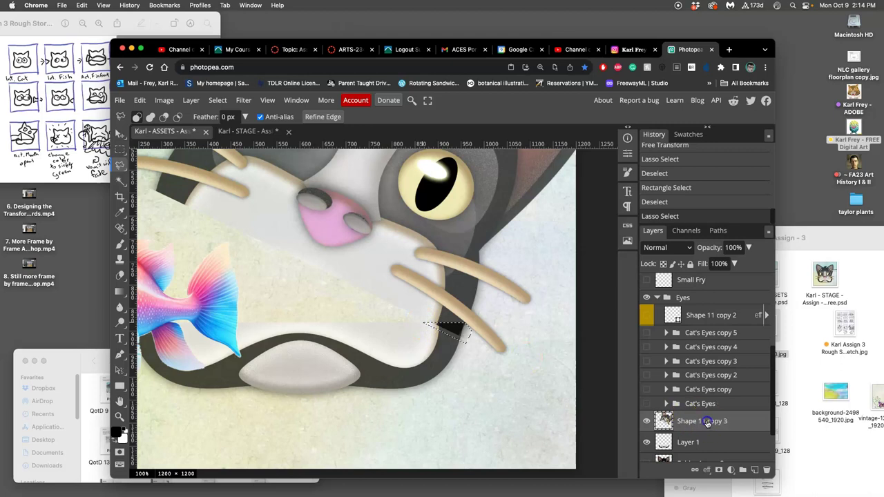
key("Delete")
key("ctrl+d")
Merge Shape 11 copy 3 with Layer 1 and check the merged face by hiding and showing it
key("ctrl+minus")
key("super+minus")
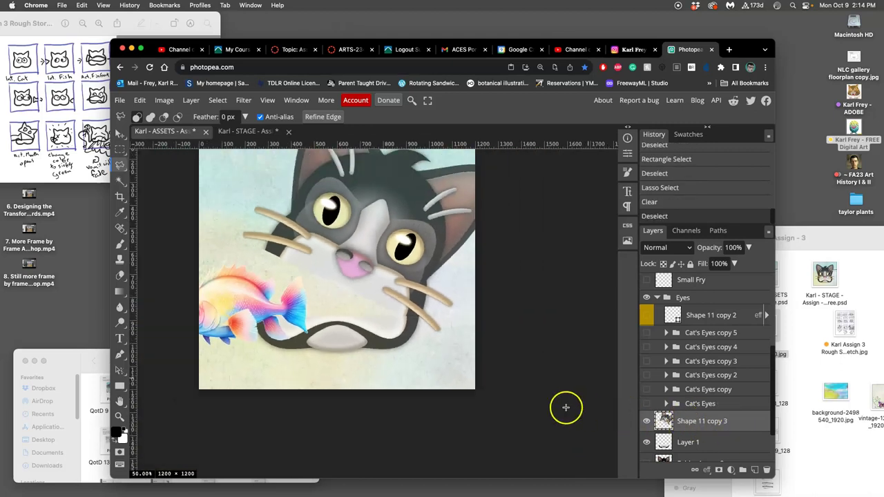
scroll(527, 399, "left", 2)
scroll(526, 398, "up", 3)
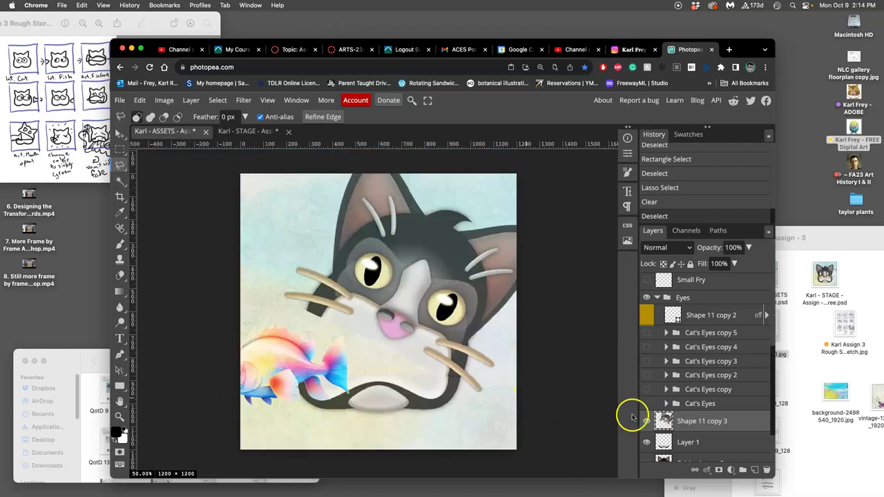
left_click(693, 443)
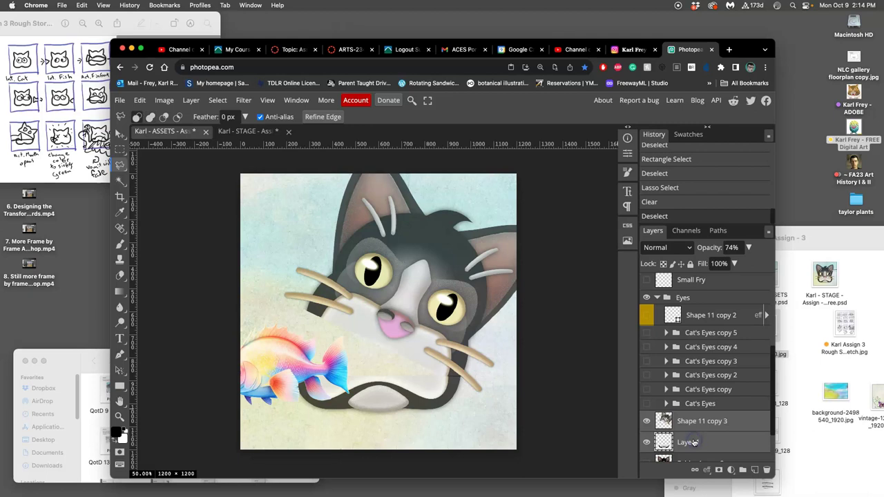
key("ctrl+e")
left_click(647, 421)
left_click(647, 421)
left_click(647, 422)
left_click(646, 421)
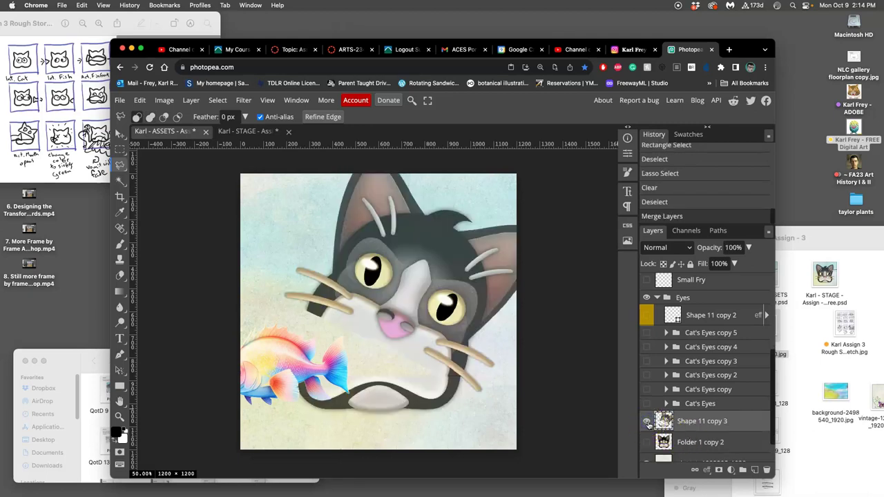
Try to cover the seam line at the cat's right-hand jaw with the Clone Stamp using a 15 px brush
scroll(487, 330, "up", 5)
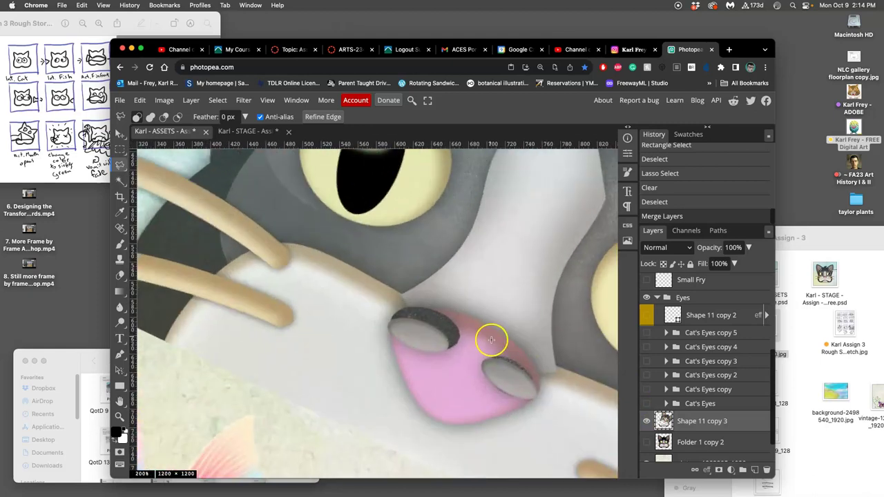
mouse_move(509, 371)
left_mouse_down()
mouse_move(371, 229)
mouse_move(307, 182)
left_mouse_up()
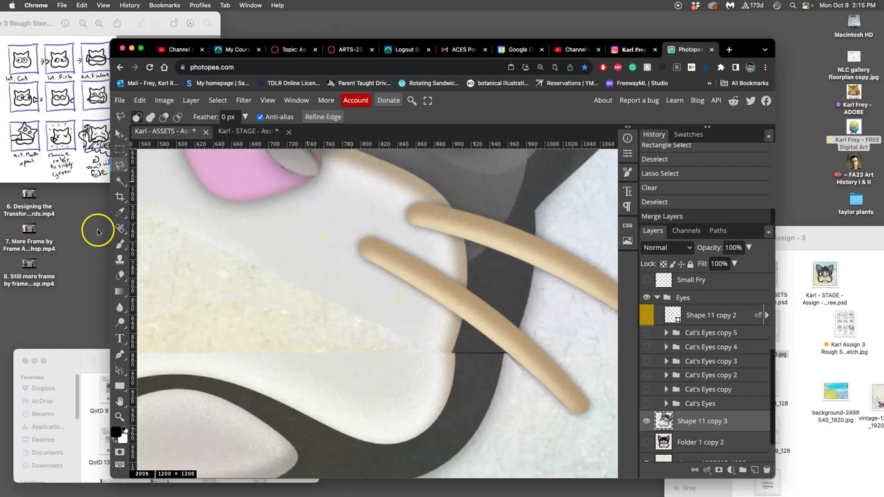
left_click(120, 258)
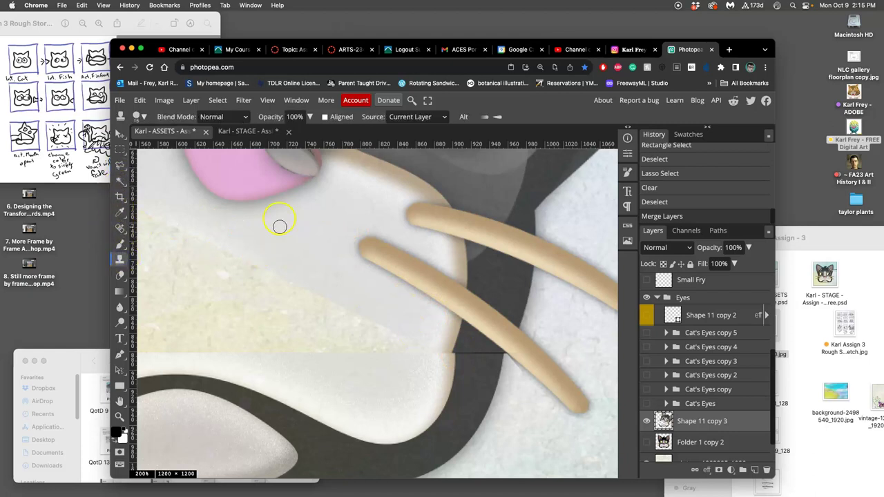
left_click(139, 116)
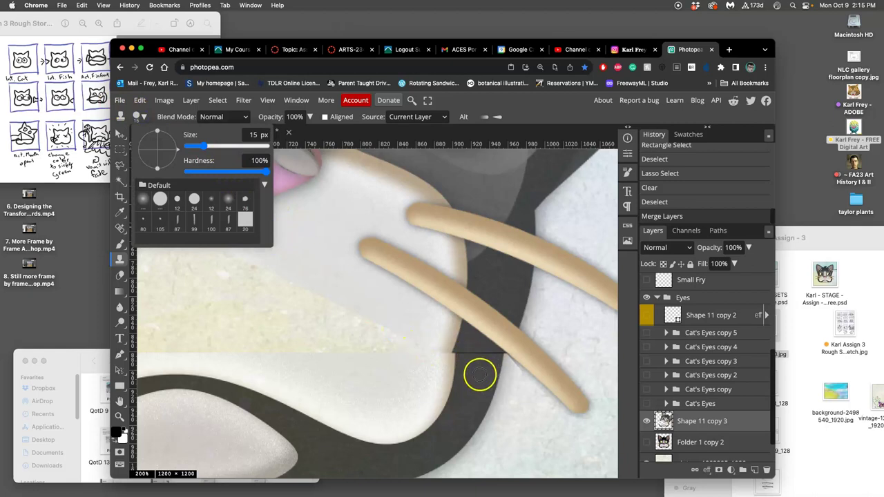
left_click(452, 370)
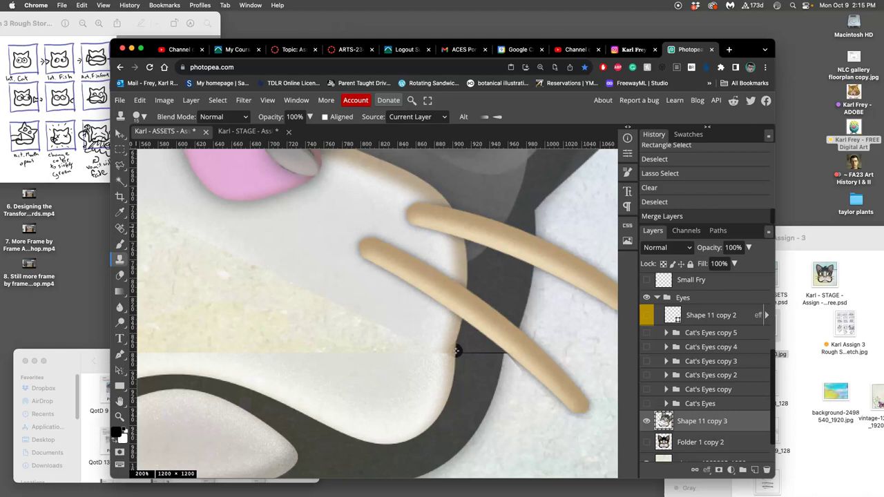
left_click(456, 351)
left_click_drag(456, 350, 463, 373)
Examine the whole cat face and toggle the merged Shape 11 copy 3 layer's visibility to inspect the jaw seam
key("super+minus")
key("super+minus")
key("super+minus")
scroll(378, 332, "left", 3)
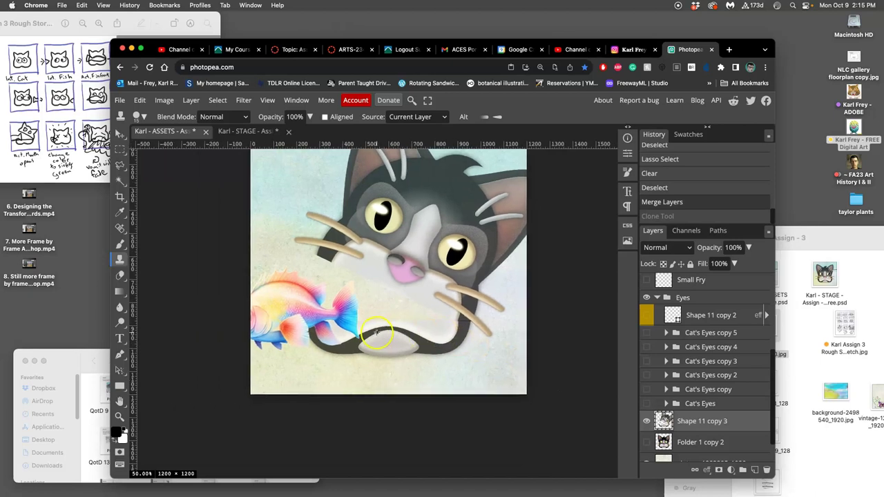
scroll(377, 332, "up", 2)
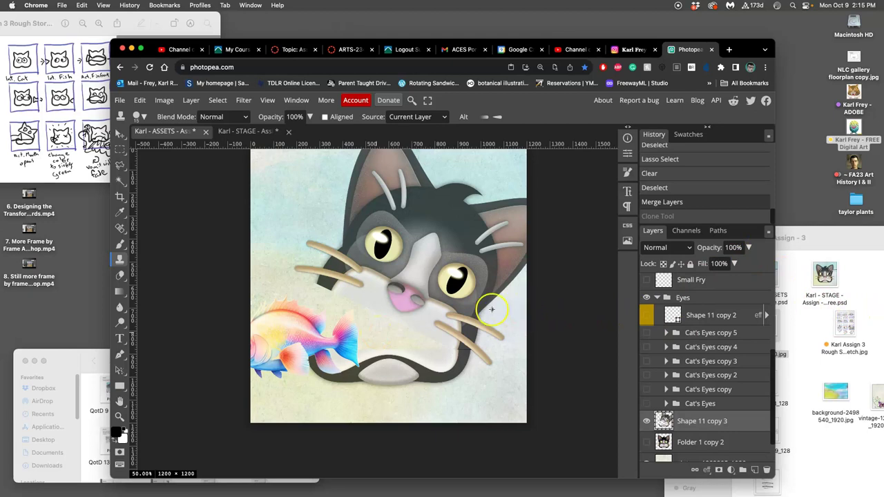
scroll(484, 318, "right", 1)
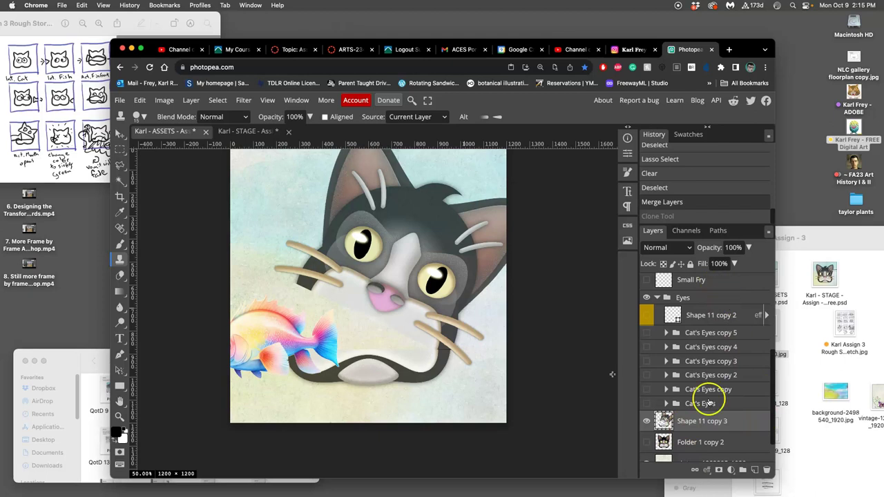
left_click(647, 422)
left_click(646, 422)
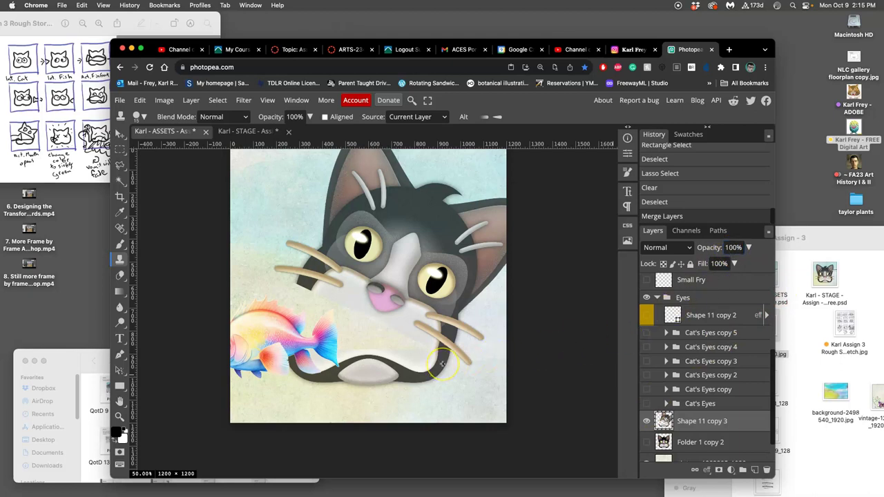
Set the Clone Stamp opacity to 75%, try cloning over the jaw seam beneath the whiskers, and undo the stroke
key("super+plus")
key("super+plus")
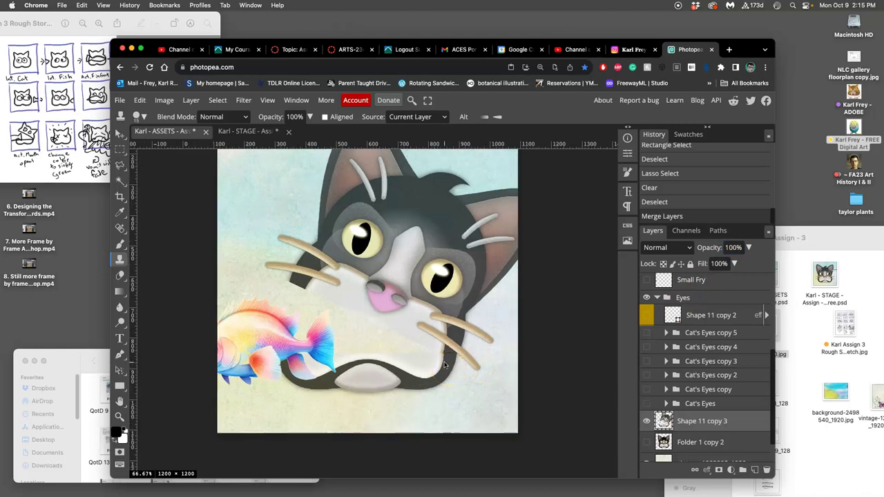
left_click(295, 117)
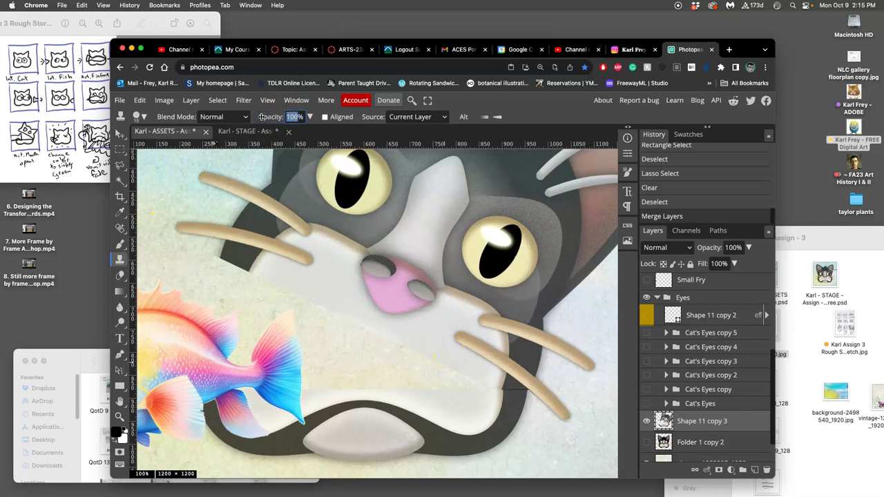
type("75")
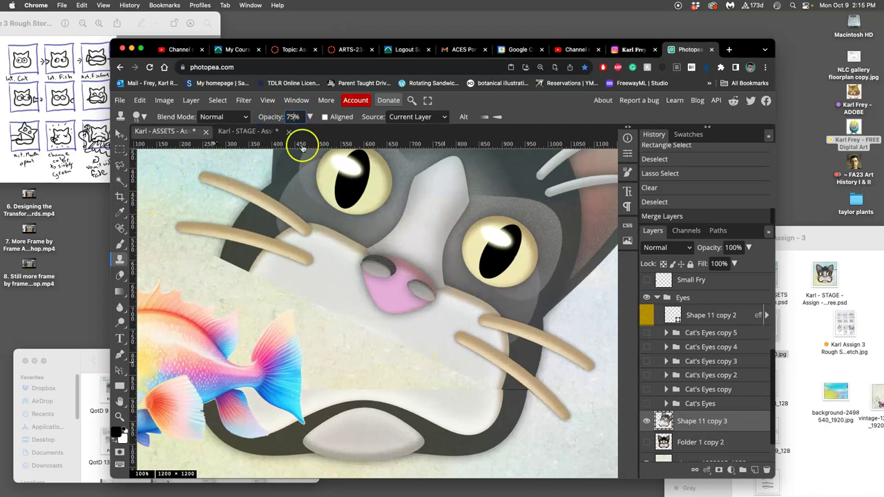
left_click(504, 401, "alt")
left_click_drag(503, 401, 508, 391)
key("super+z")
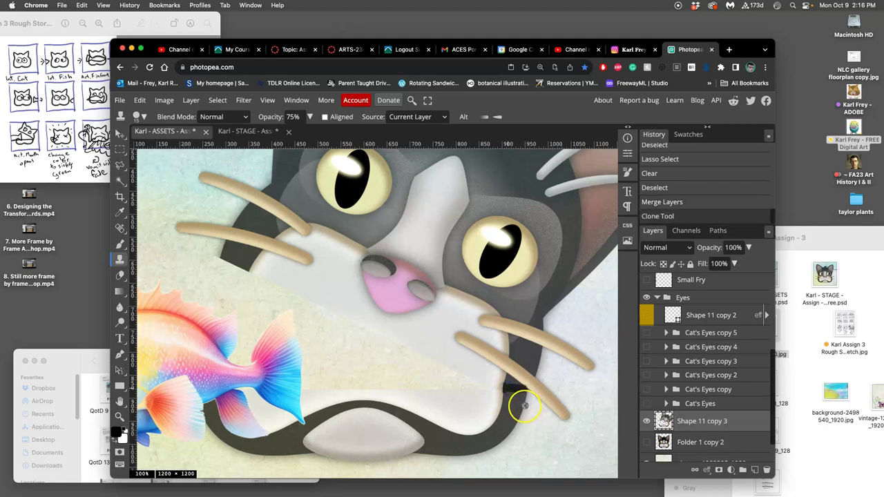
key("super+z")
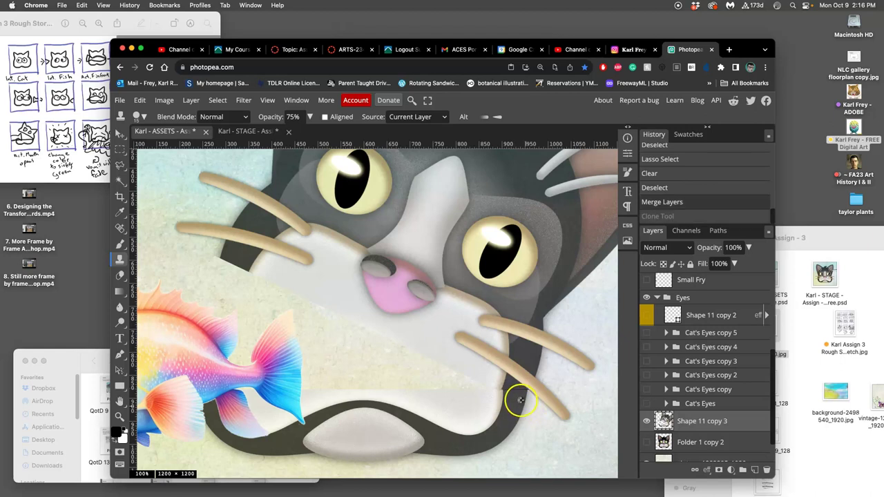
Add a new empty layer directly above the merged Shape 11 copy 3 layer
key("super+minus")
key("super+minus")
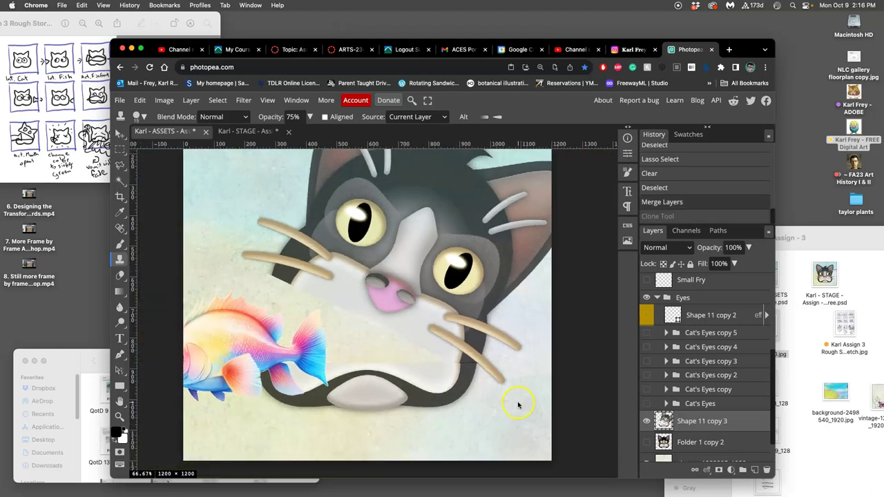
scroll(384, 325, "up", 5)
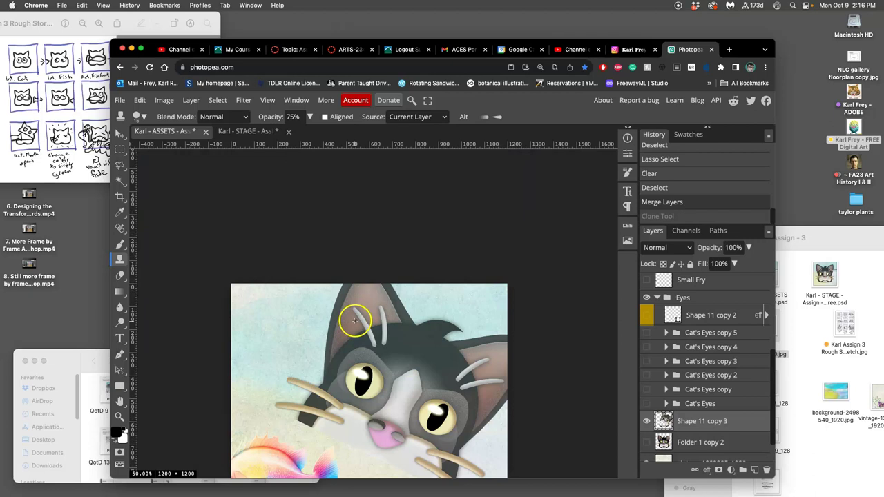
scroll(355, 316, "down", 3)
scroll(353, 318, "down", 2)
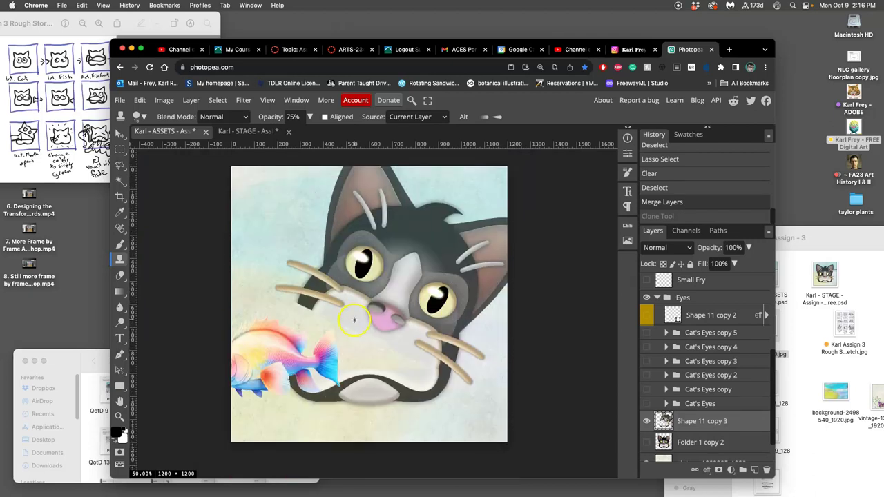
left_click_drag(323, 298, 297, 287)
left_click(755, 470)
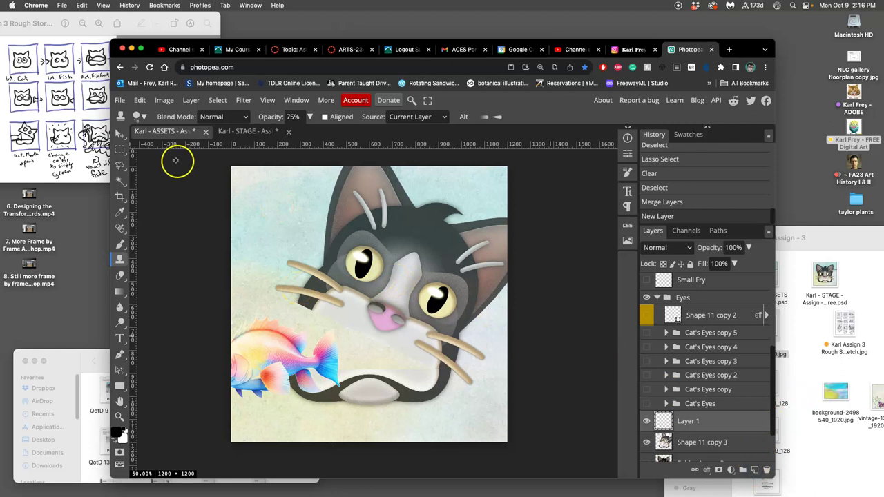
Mark the new empty Layer 1 with the red color label
right_click(651, 415)
mouse_move(651, 413)
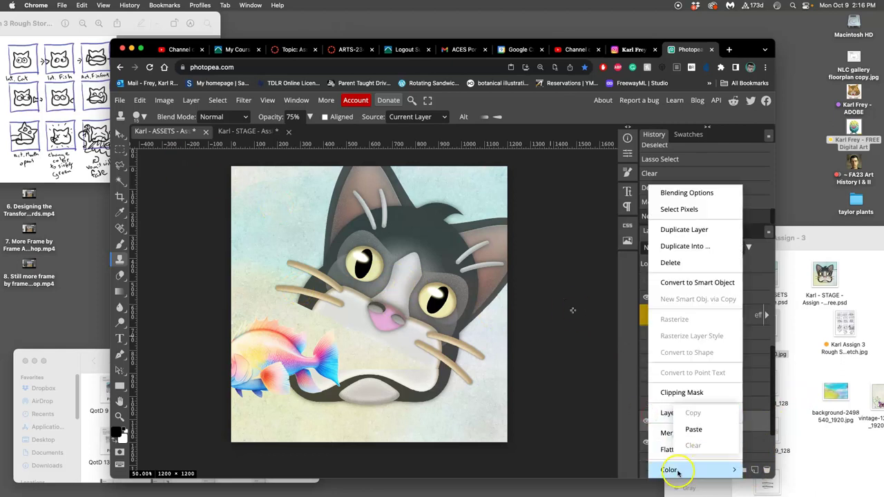
mouse_move(667, 470)
left_click(691, 357)
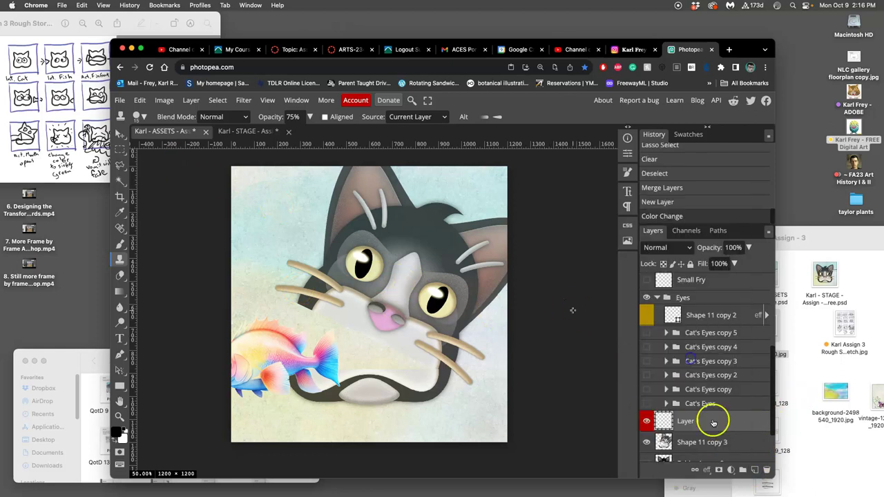
Set the Clone Stamp to sample All Layers and clone over the seam at the inner edge of the cat's right-hand jaw
key("super+1")
scroll(376, 392, "up", 5)
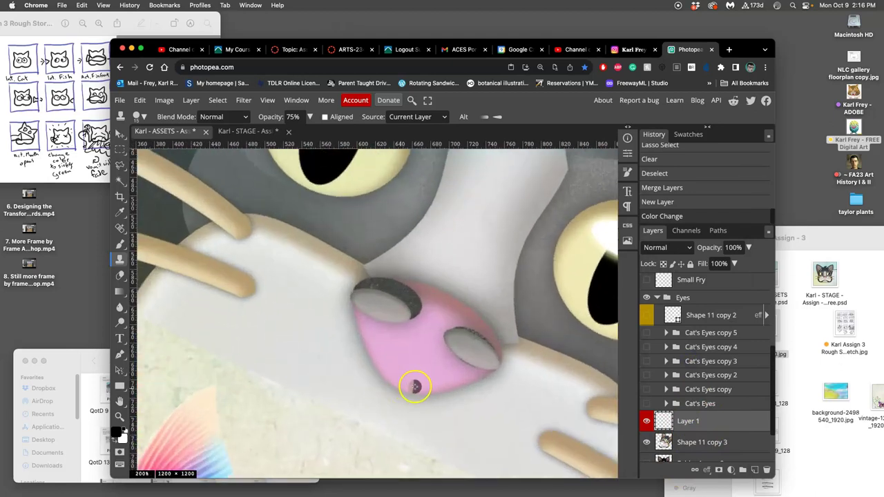
left_click(438, 117)
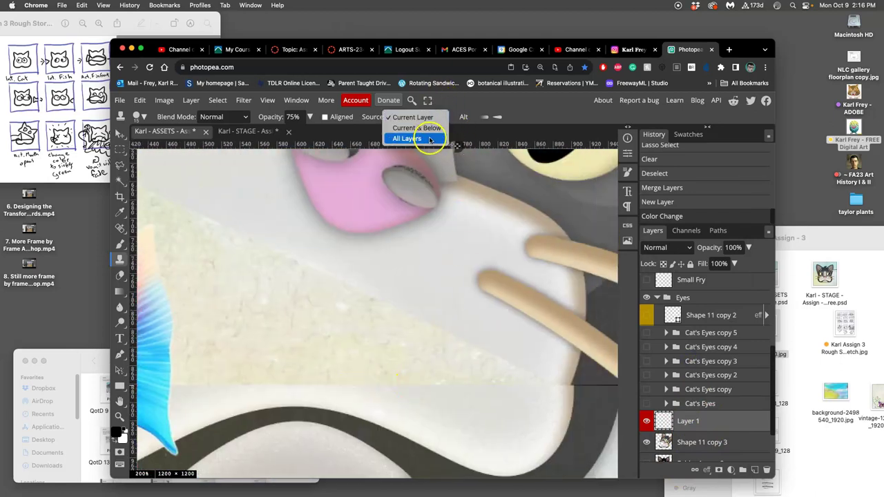
left_click(429, 138)
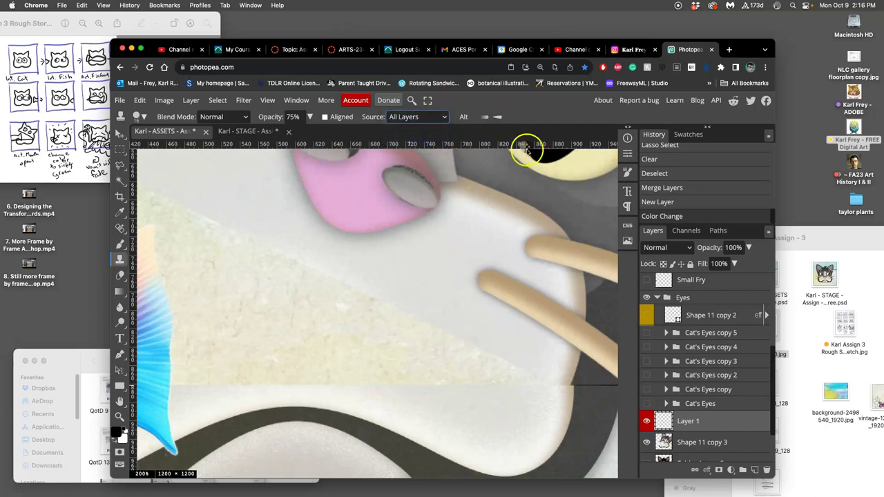
left_click(574, 399)
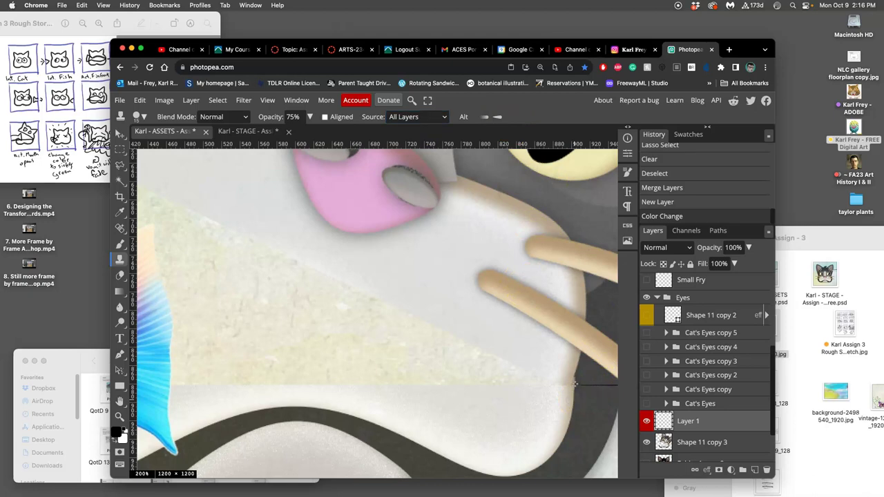
left_click(574, 384)
left_click(574, 384)
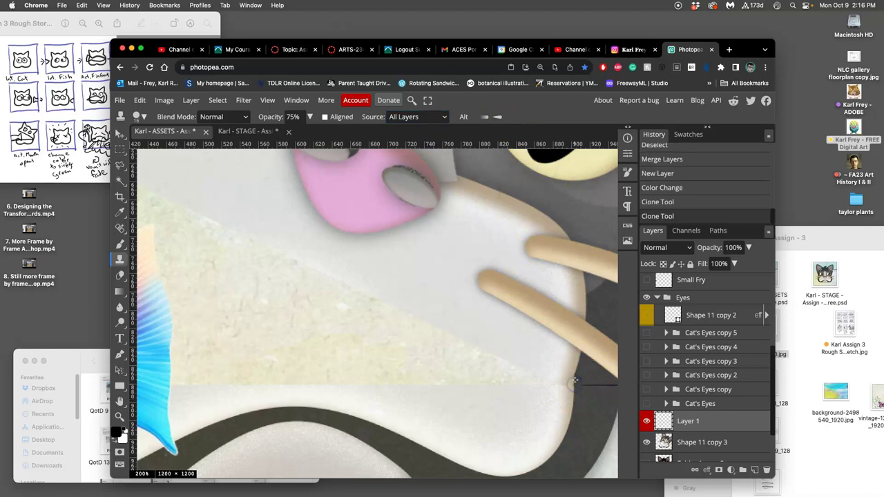
left_click(575, 378)
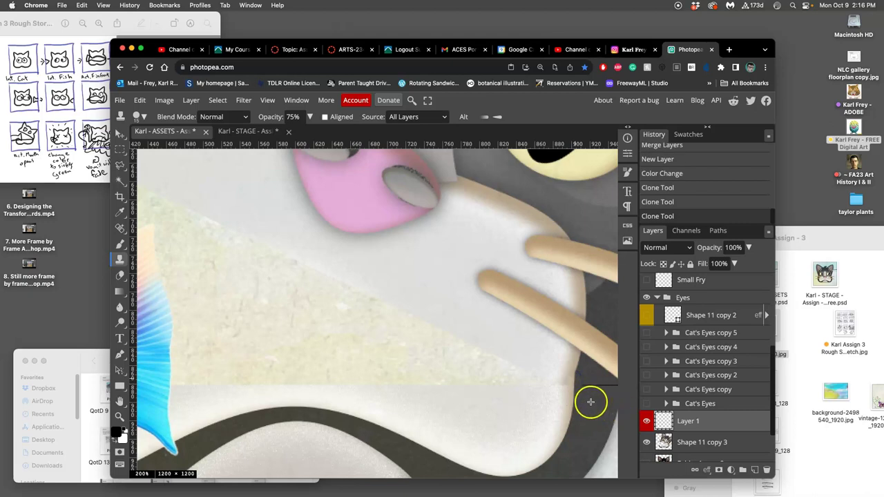
Clone the dark fur over the rest of the seam line across the right-hand jaw outline, and check the whole face
left_click(590, 403, "alt")
left_click(586, 386)
left_click_drag(598, 386, 552, 391)
left_click(589, 386)
left_click(590, 386)
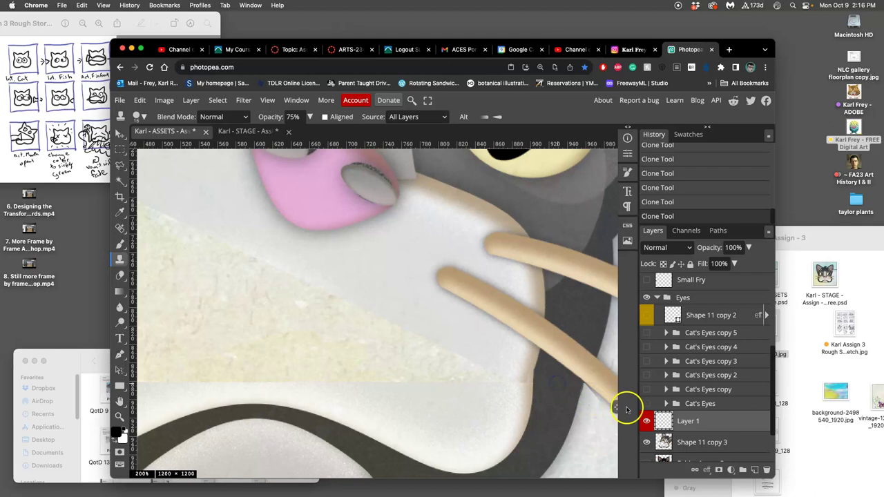
scroll(598, 401, "down", 5)
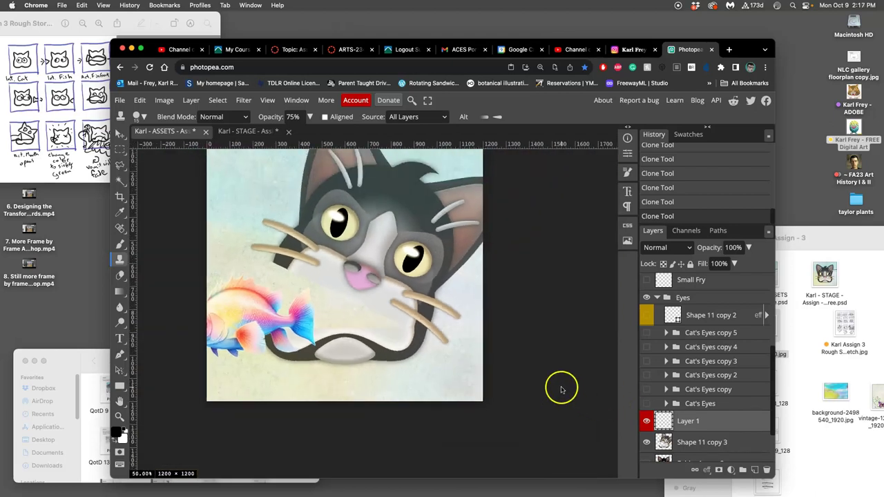
scroll(513, 360, "up", 2)
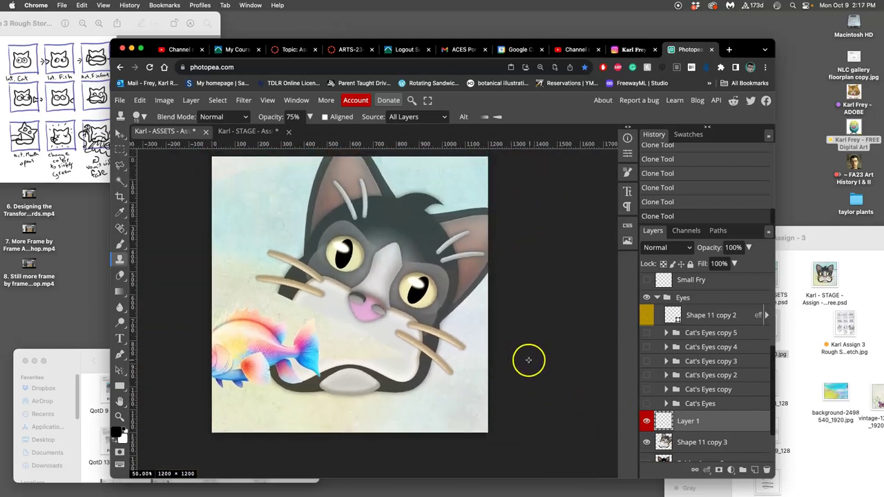
scroll(517, 358, "left", 3)
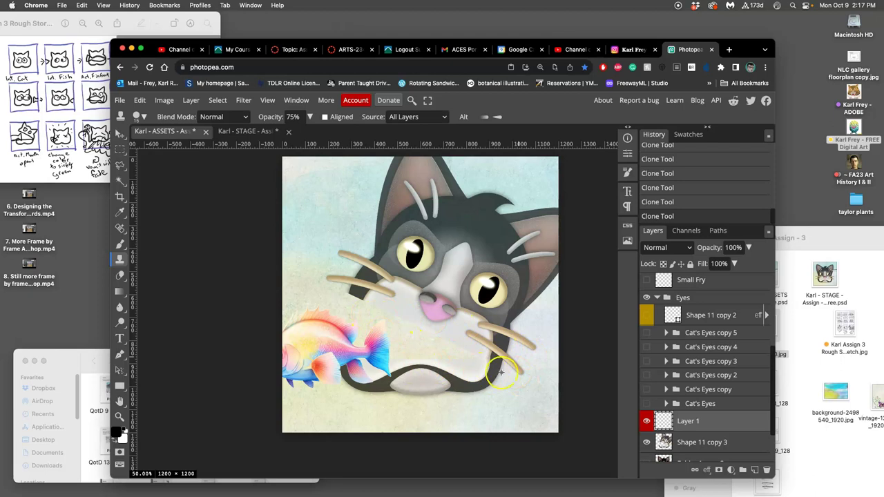
Merge Layer 1 with Shape 11 copy 3 and give the merged layer the red color label
left_click(686, 443)
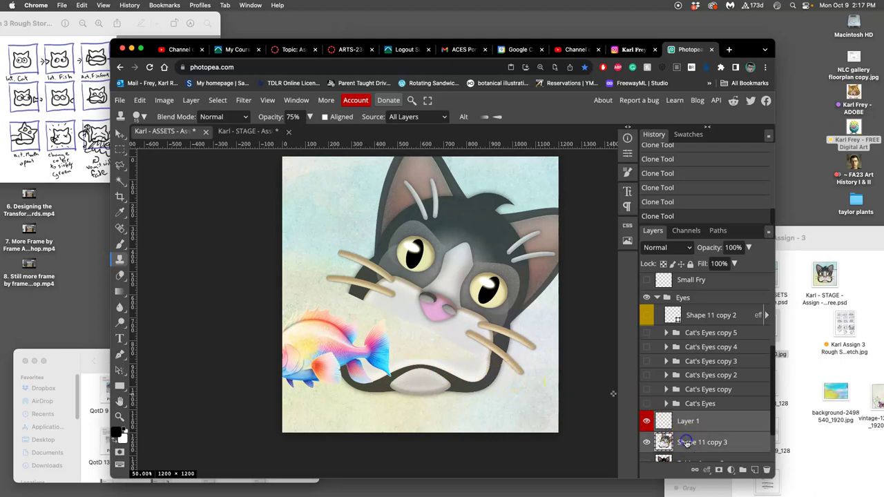
key("ctrl+e")
right_click(659, 423)
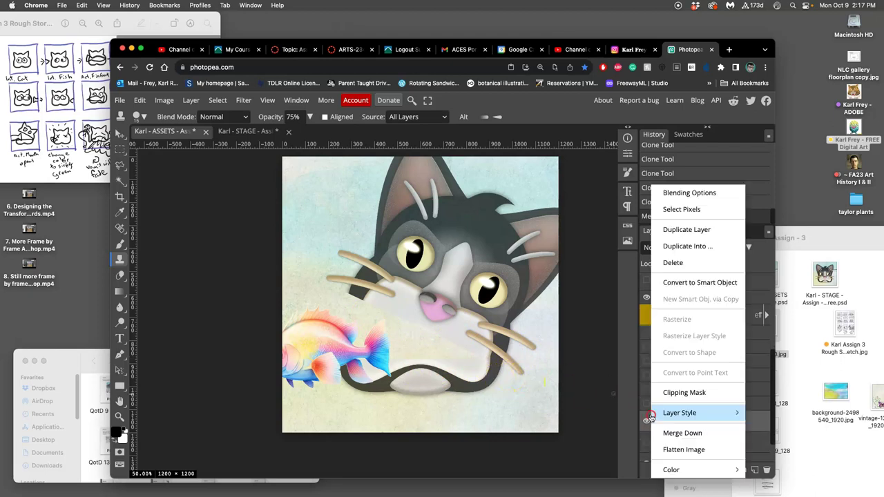
mouse_move(682, 471)
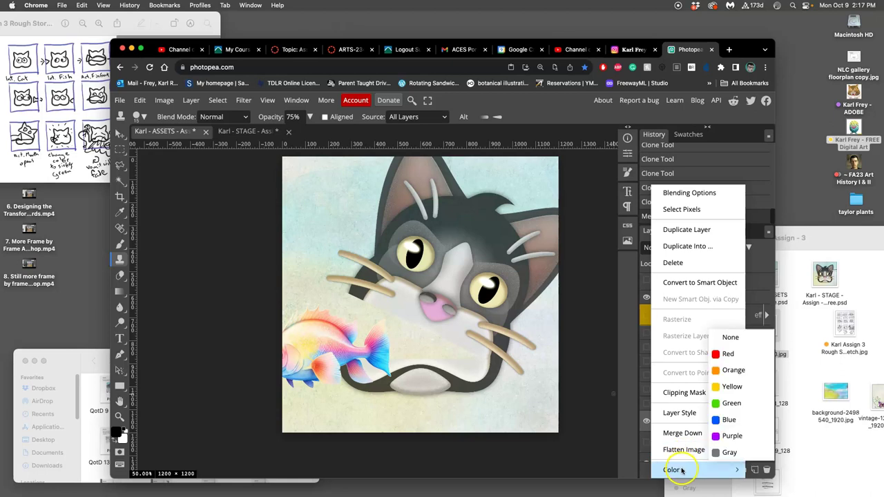
left_click(729, 354)
Search Google in a new browser tab for "looney toons title screen" and show the image results
left_click(728, 50)
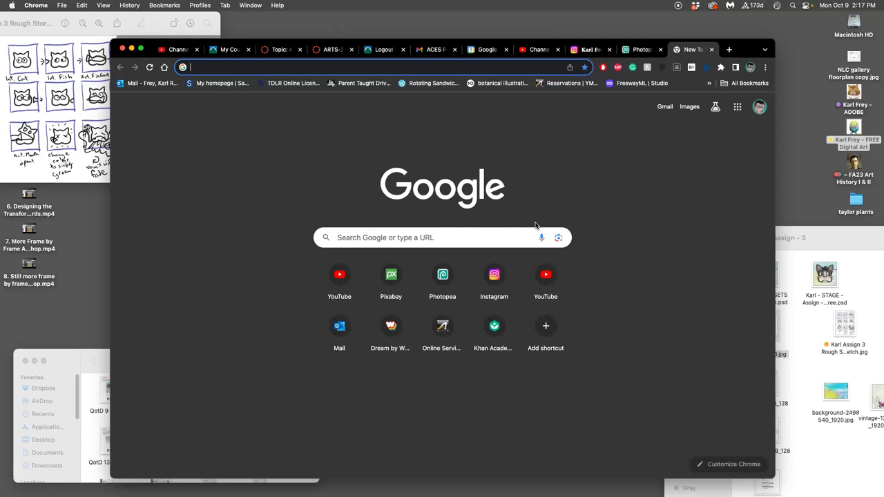
type("lon")
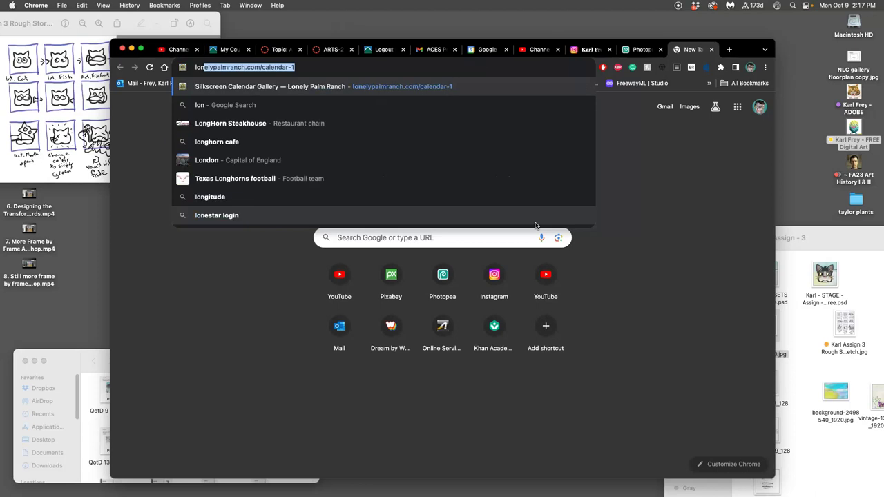
key("BackSpace")
key("BackSpace")
key("BackSpace")
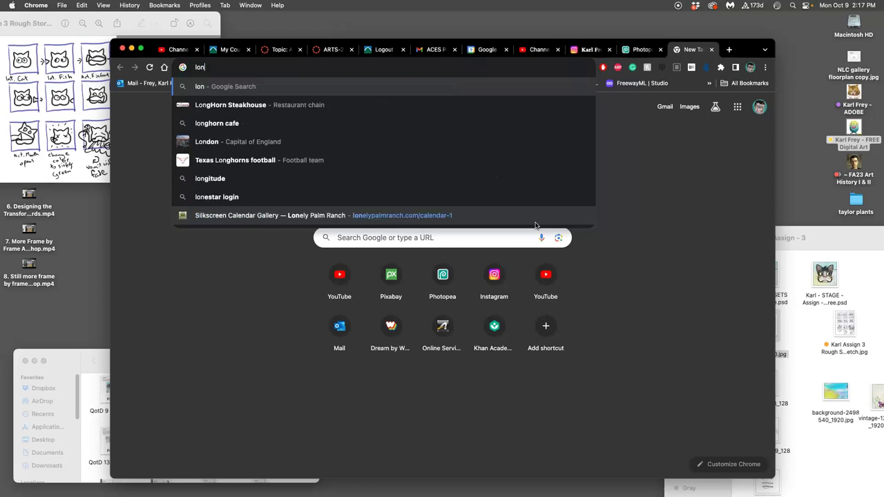
type("ooney toons ")
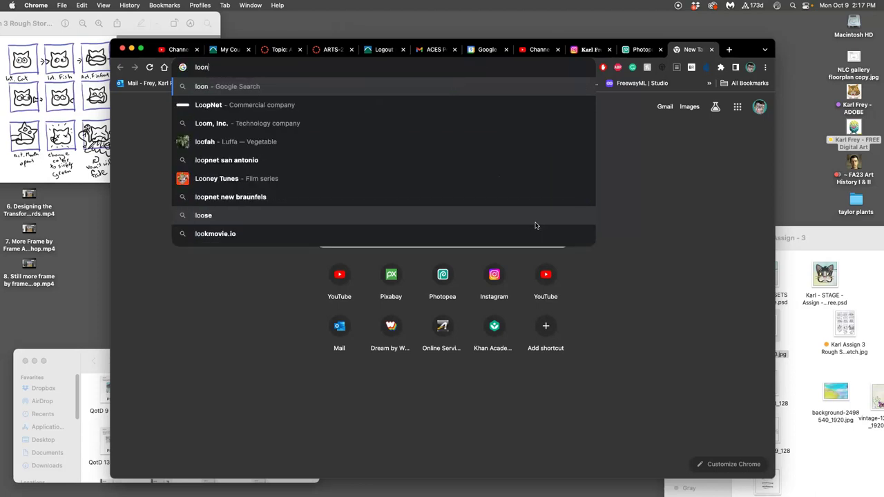
type("title screen")
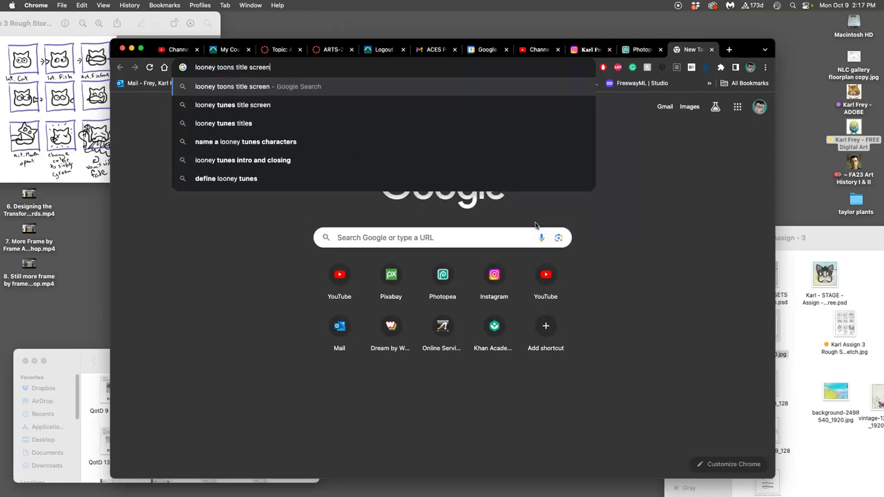
key("Return")
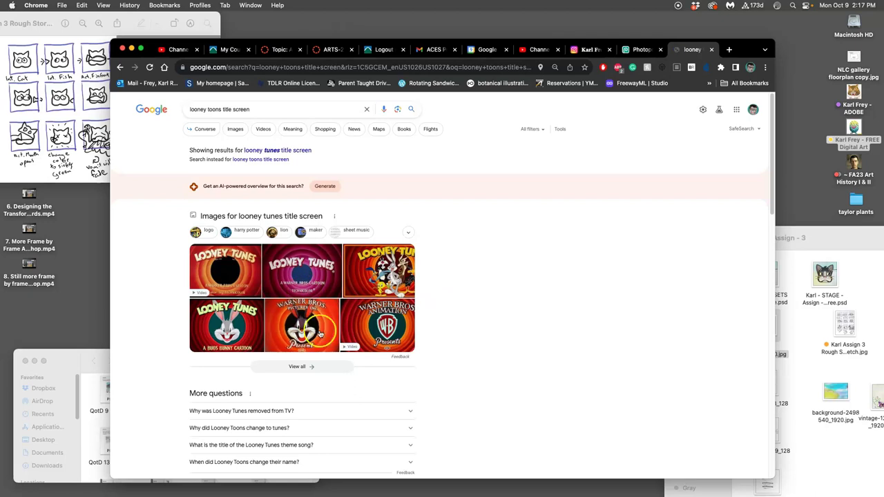
left_click(235, 129)
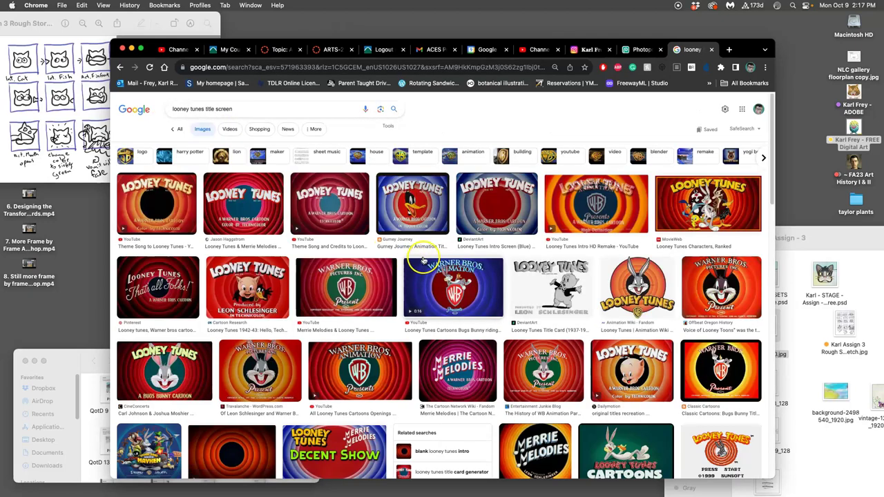
Browse the concentric-ring backgrounds and save the red rings image with the dark centre to the desktop
scroll(246, 335, "down", 3)
left_click(246, 334)
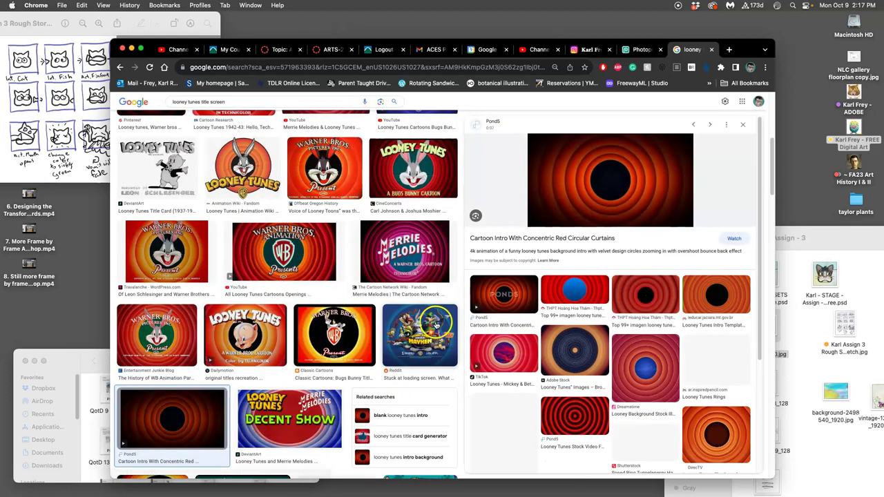
left_click(645, 295)
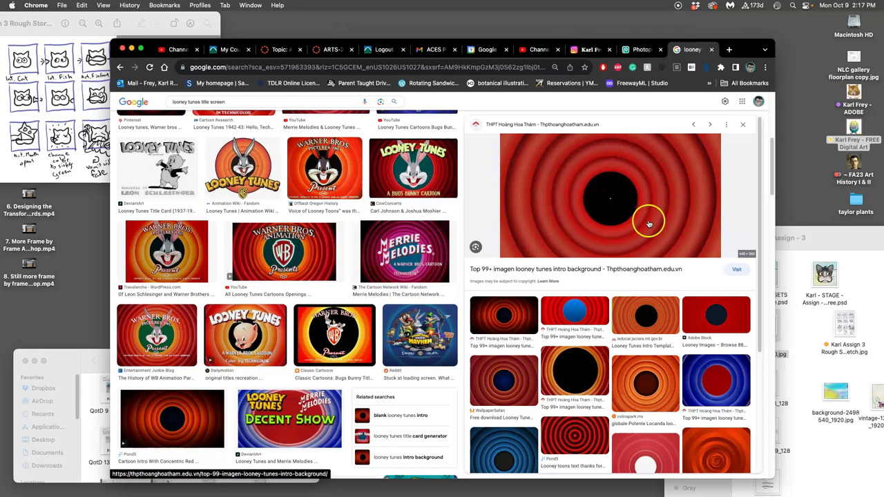
left_click(656, 366)
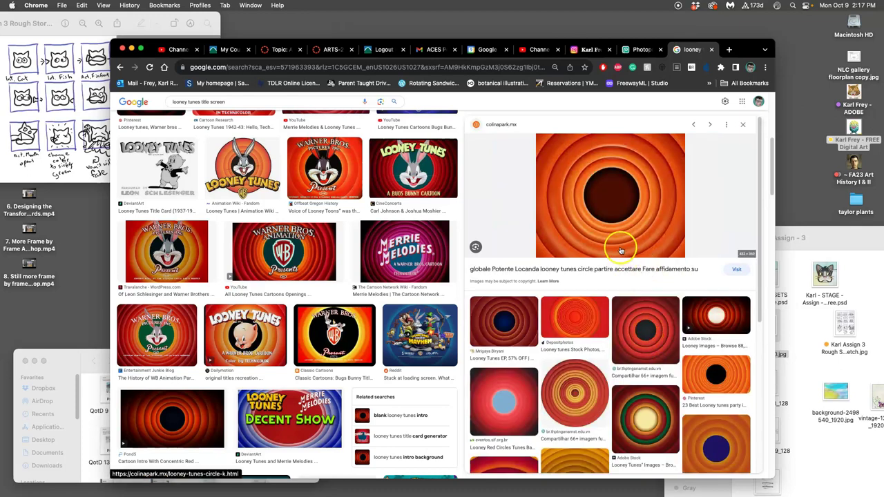
left_click(591, 409)
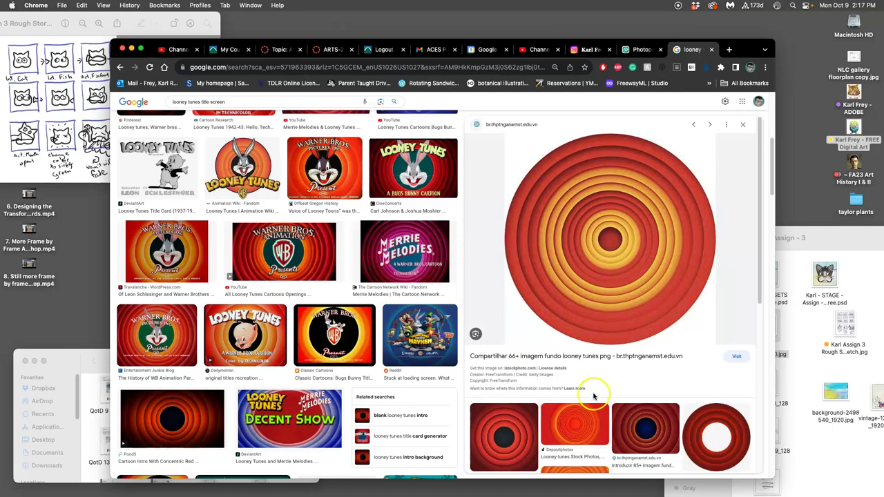
scroll(595, 394, "down", 3)
scroll(595, 394, "down", 2)
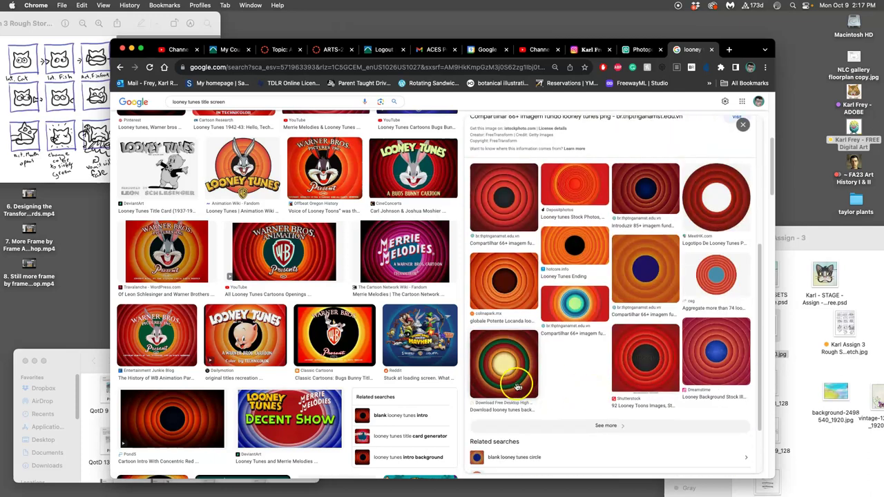
left_click(518, 220)
left_click_drag(572, 229, 805, 167)
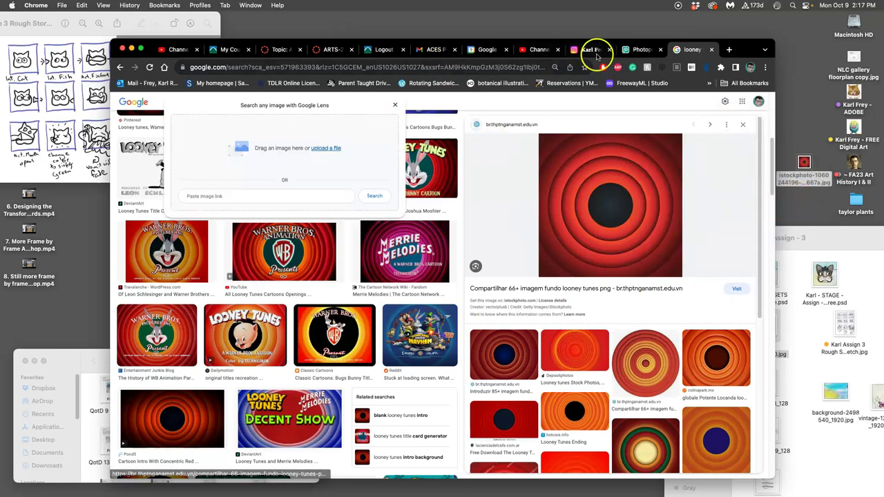
Return to Photopea, place the saved red rings image into the ASSETS document, and stretch it into a wide rectangle over the cat's mouth
left_click(633, 50)
left_click_drag(798, 163, 398, 344)
left_click_drag(443, 317, 506, 394)
key("Return")
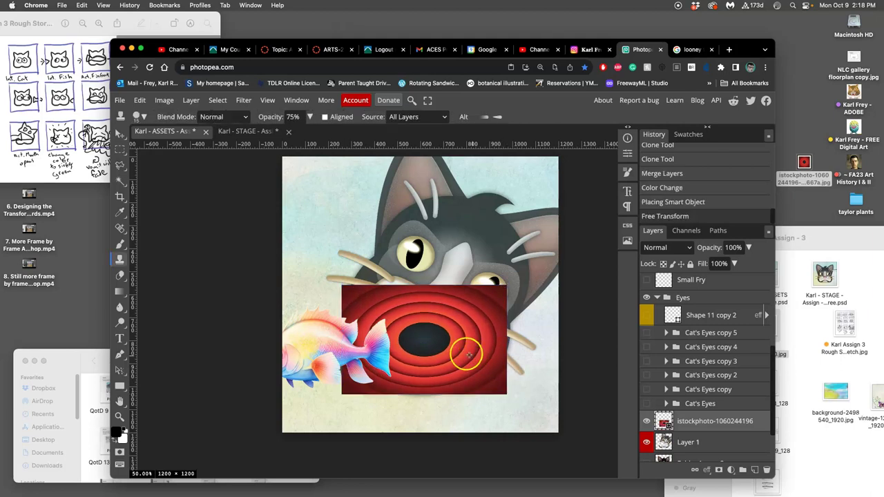
Rasterize the red rings layer and move it below the cat face's Layer 1
right_click(703, 420)
left_click(704, 268)
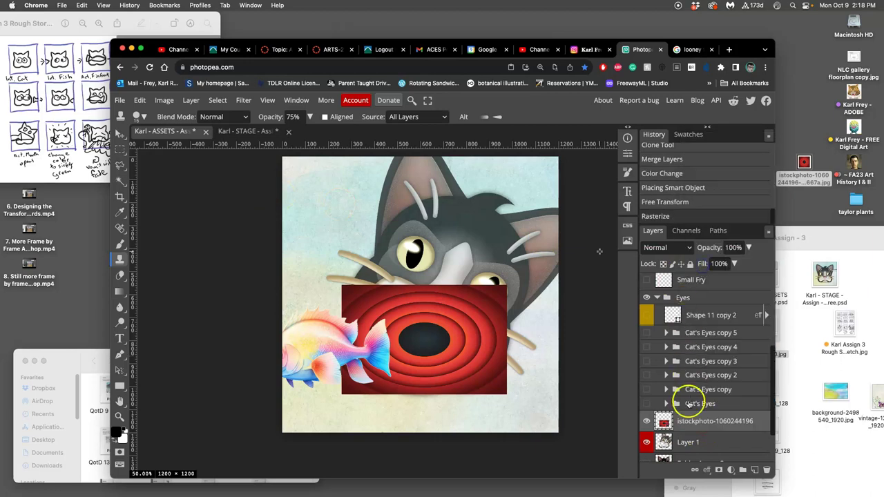
key("super+bracketleft")
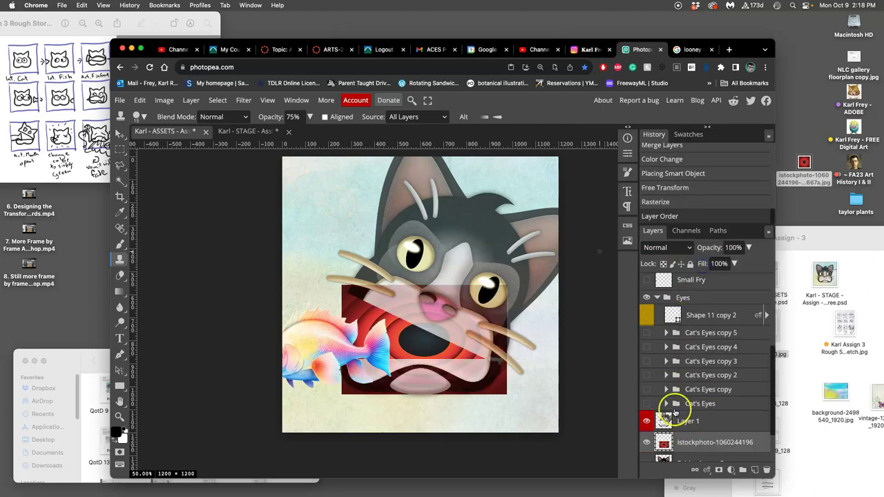
With the cat face's Layer 1 active, draw a wide elliptical selection over the open mouth and the red rings
left_click(713, 422)
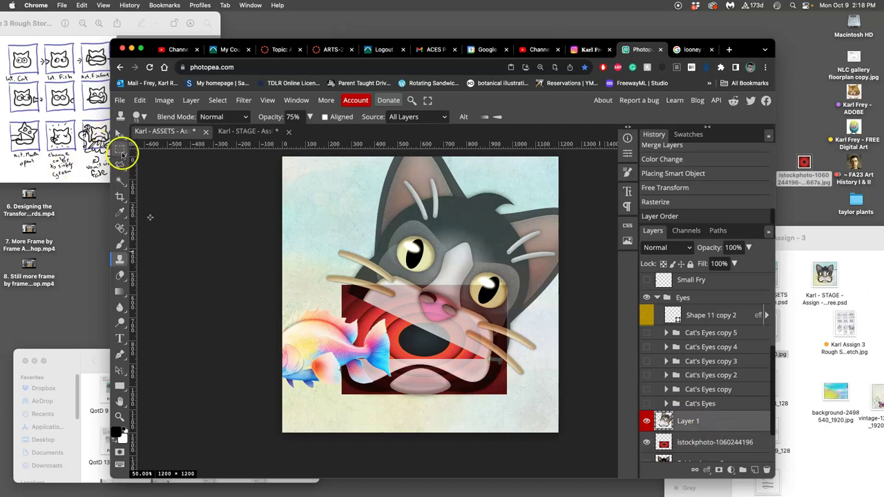
left_click(122, 155)
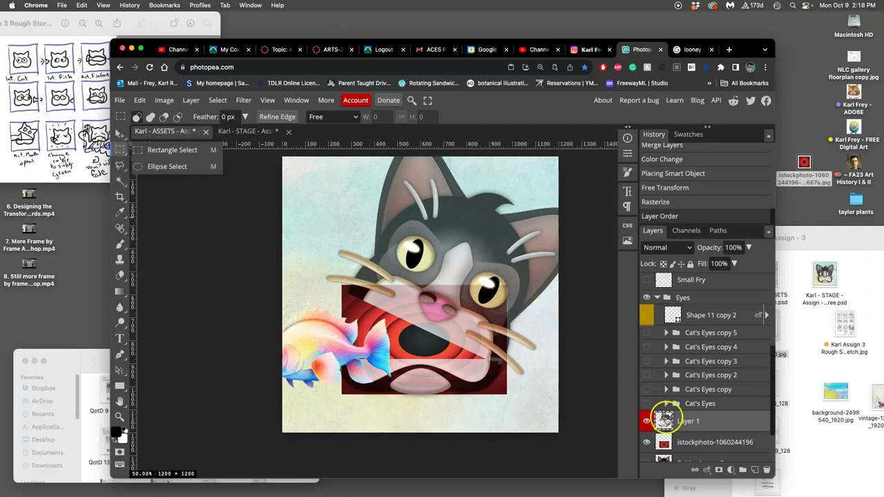
left_click(646, 422)
left_click(647, 422)
left_click(121, 149)
left_click(148, 169)
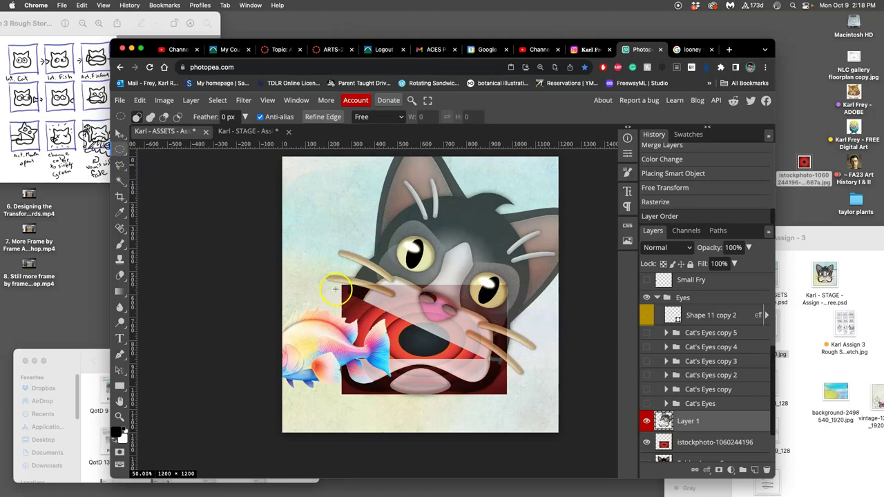
left_click_drag(335, 289, 498, 390)
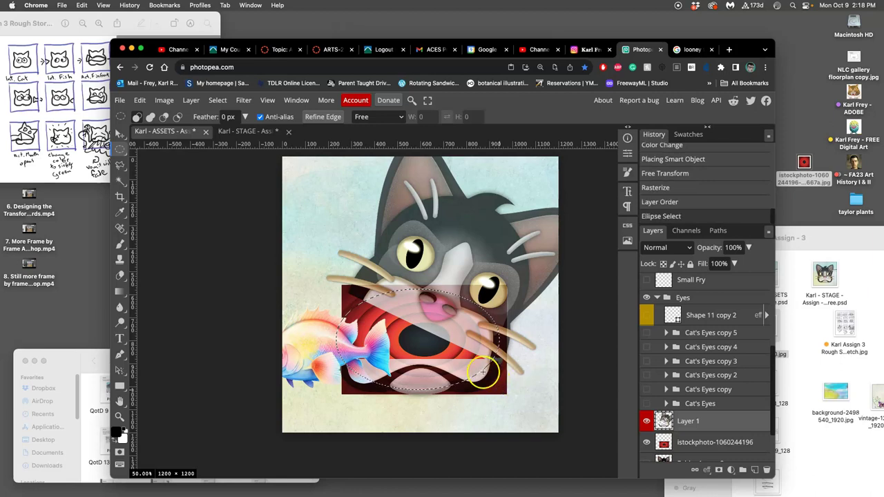
Nudge the elliptical selection up slightly and copy the selected part of the red rings layer to a new layer
key("Up")
key("Up")
key("Up")
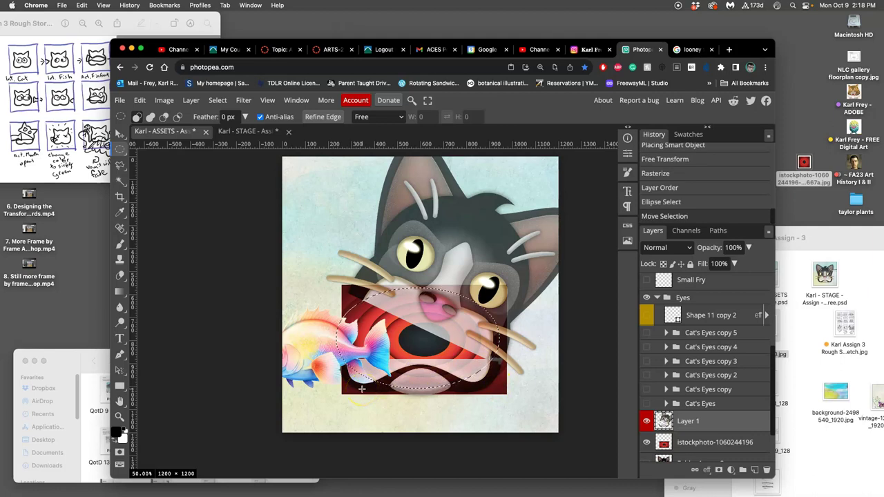
left_click(683, 443)
key("ctrl+j")
Delete the original rectangular red rings layer beneath the new elliptical copy
scroll(688, 454, "down", 3)
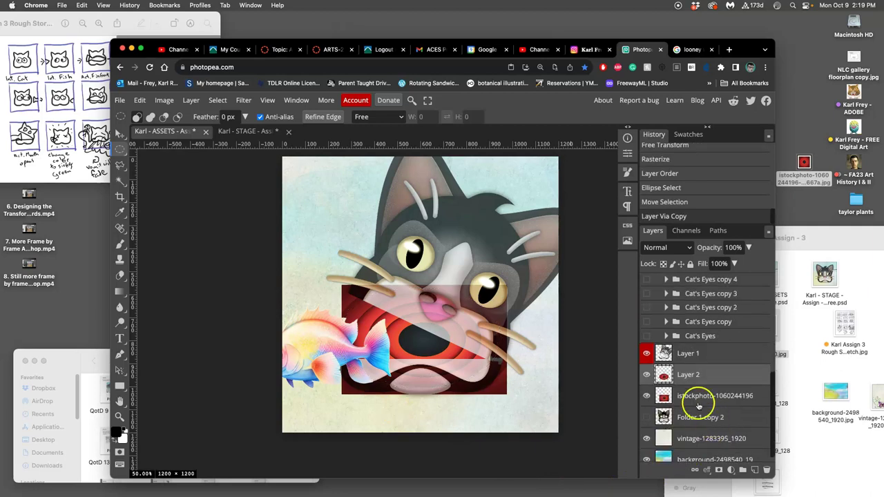
left_click(704, 395)
key("Delete")
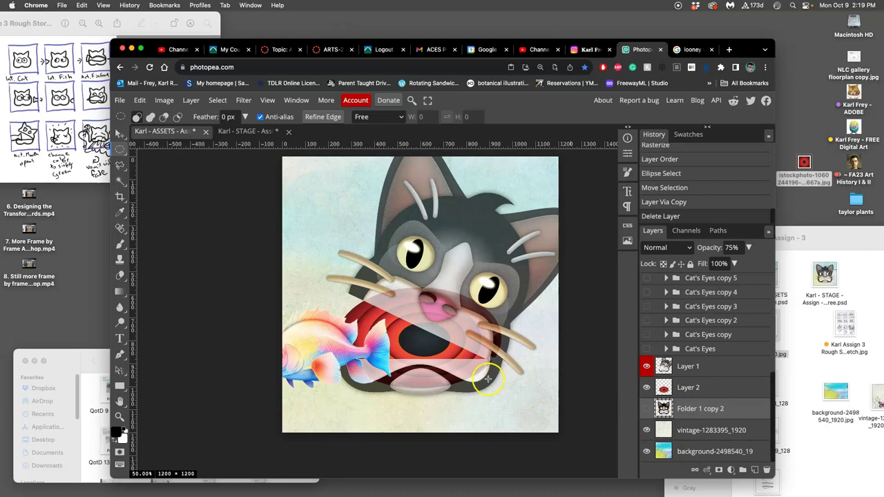
Select the empty area around the cat face on Layer 1 with the Magic Wand and copy Layer 2's rings within it to a new layer
left_click(120, 164)
left_click(157, 182)
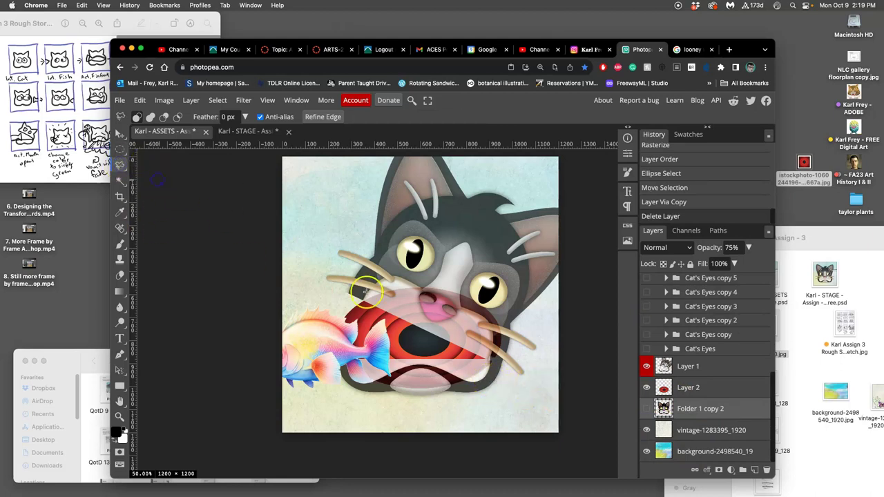
scroll(359, 299, "up", 2)
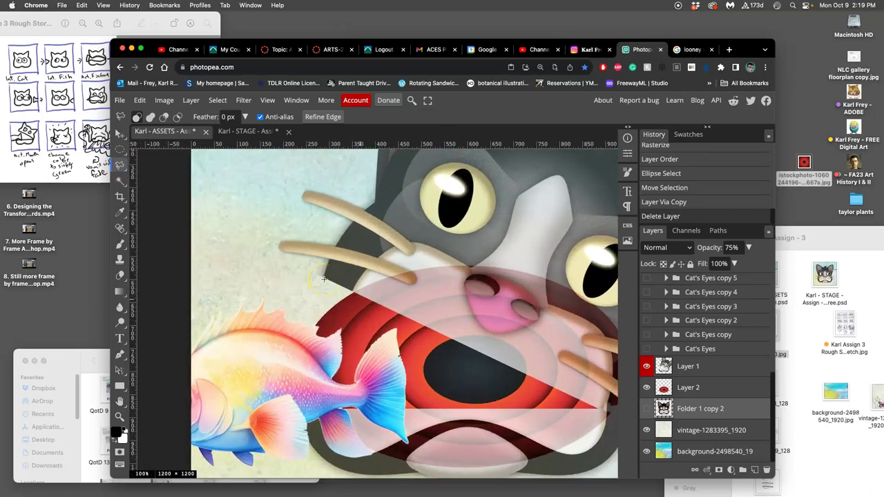
left_click(687, 367)
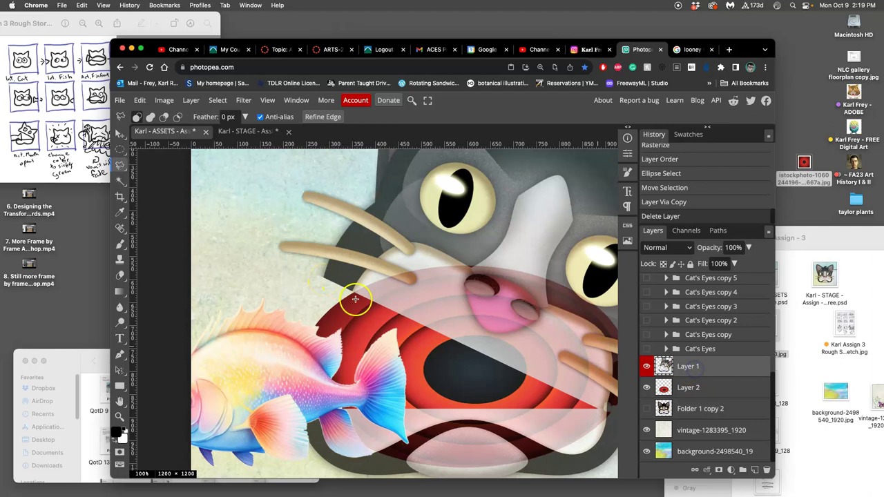
left_click(119, 183)
left_click(279, 278)
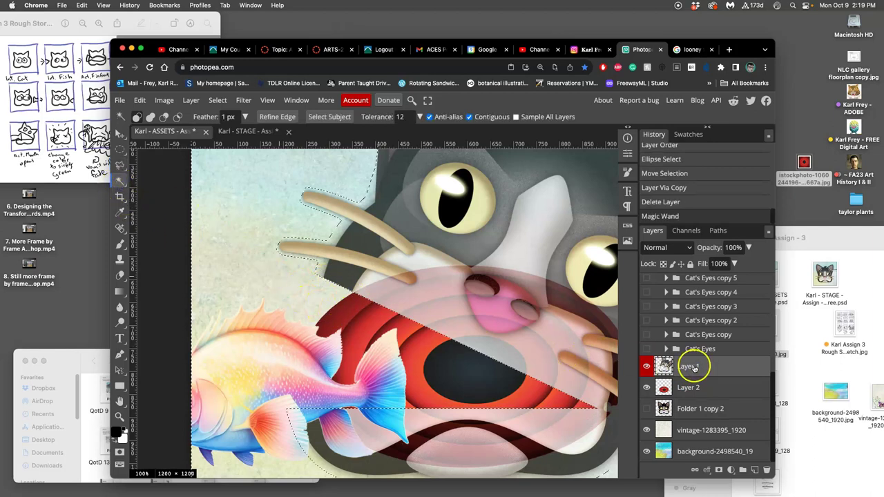
left_click(697, 388)
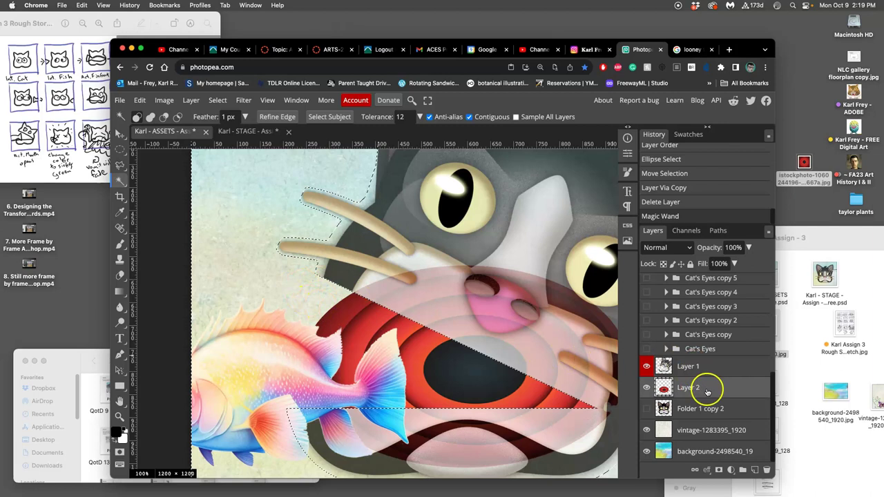
key("ctrl+j")
Toggle Layer 2's visibility to check the trimmed rings, and delete Layer 2
left_click(647, 409)
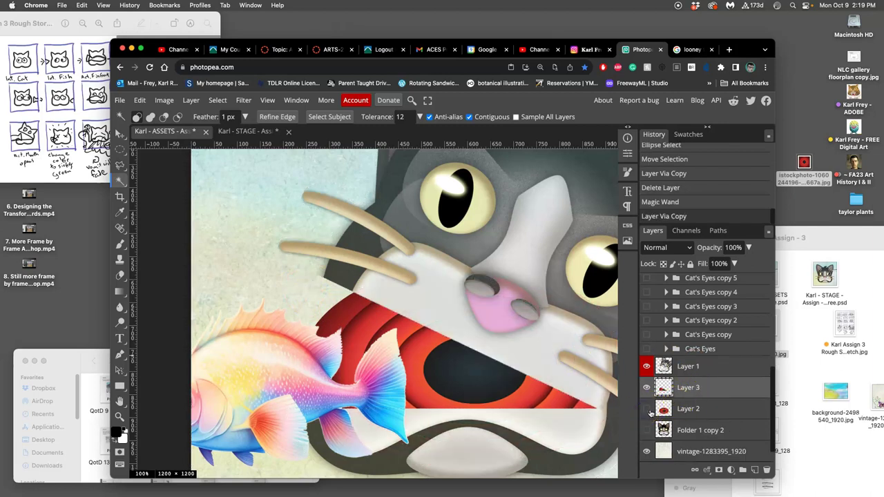
left_click(647, 408)
left_click(698, 410)
key("Delete")
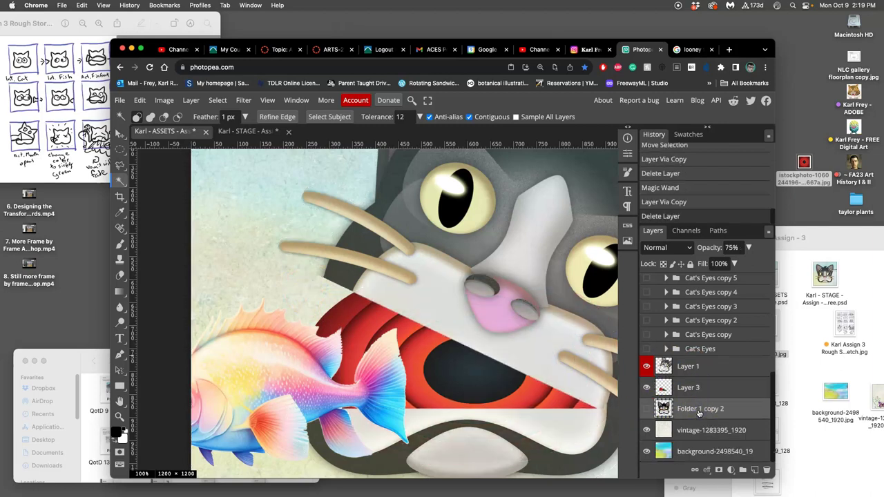
Merge the trimmed rings on Layer 3 with the Folder 1 copy 2 layer
key("super+minus")
key("super+minus")
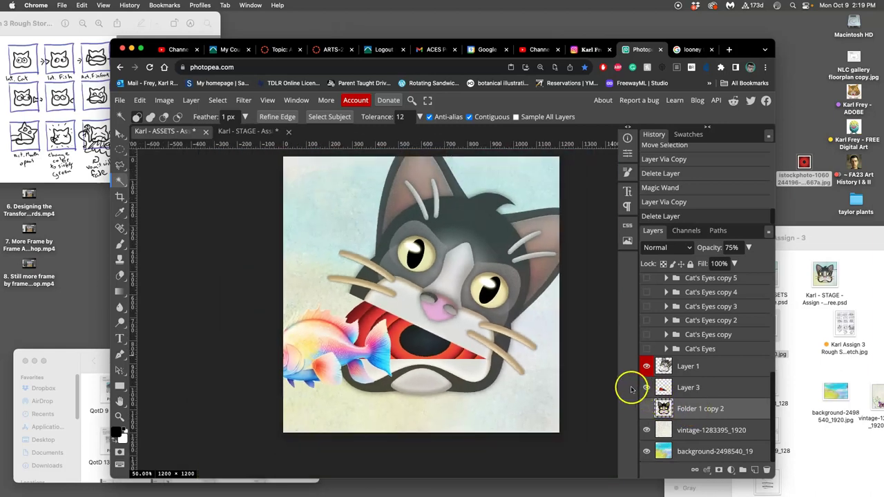
scroll(524, 374, "down", 1)
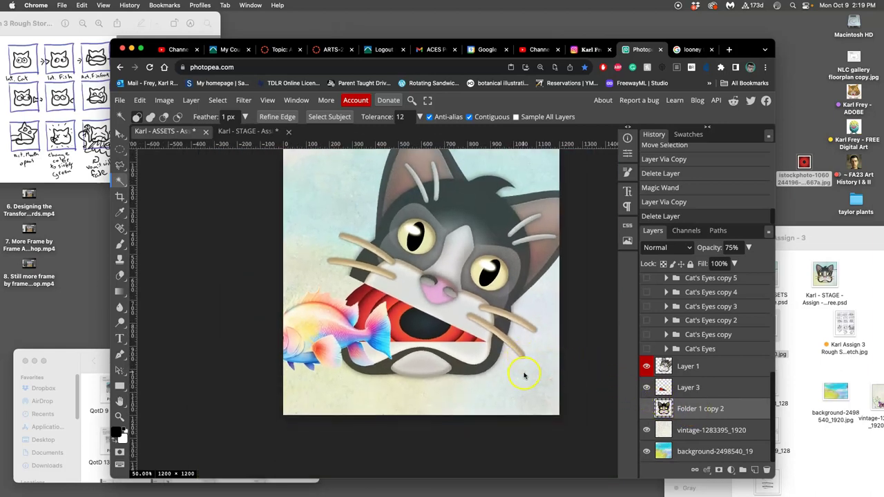
scroll(428, 366, "right", 2)
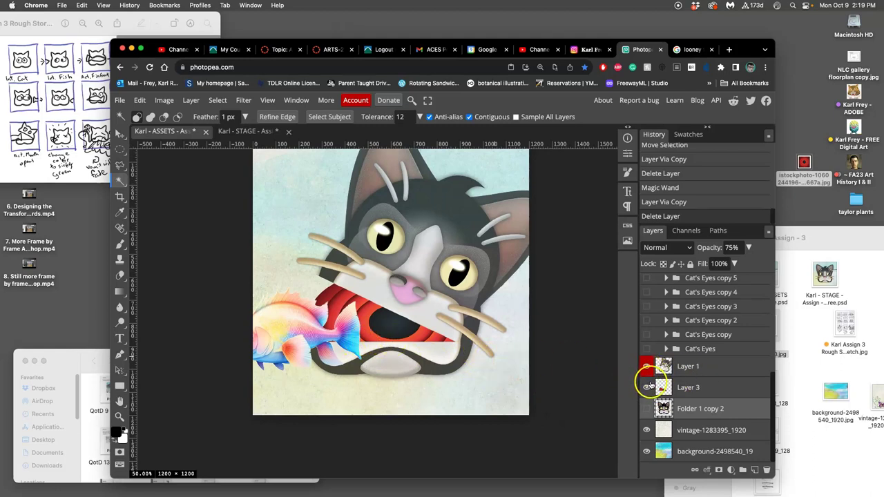
left_click(689, 390)
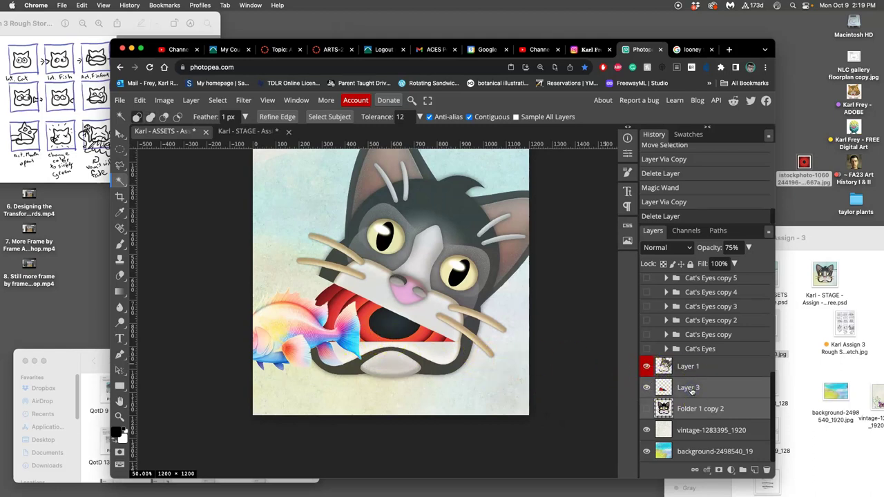
key("ctrl+e")
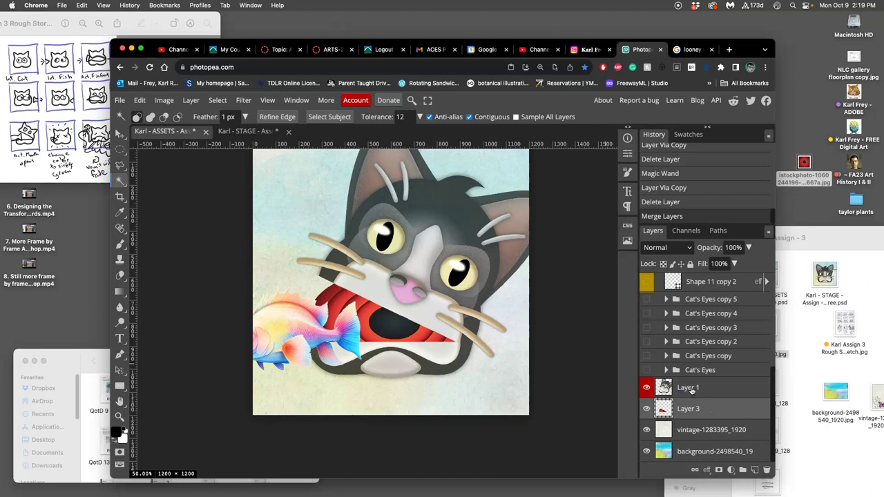
Try the Dissolve blend mode on Layer 3 and return it to Normal
left_click(699, 391)
left_click(677, 250)
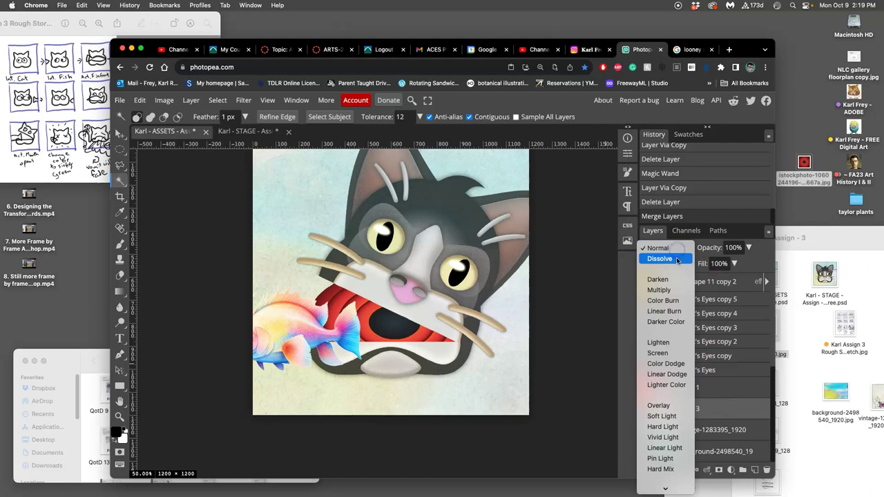
left_click(673, 259)
left_click(748, 247)
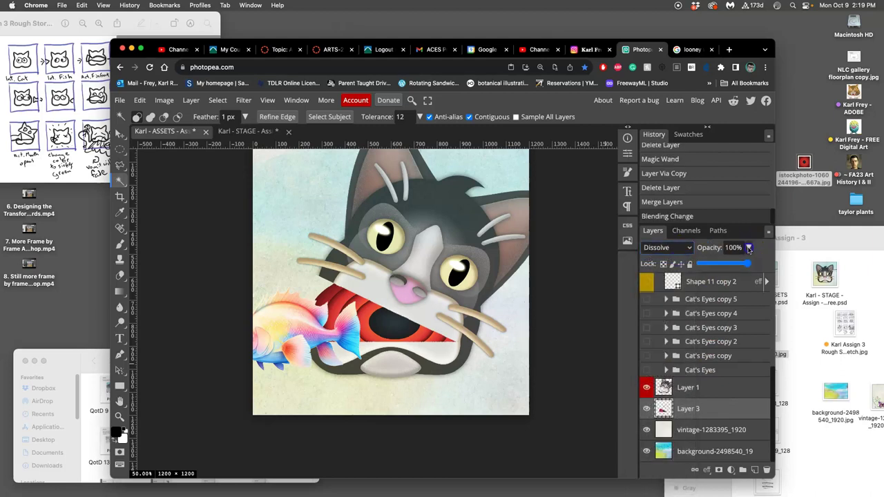
mouse_move(748, 263)
left_mouse_down()
mouse_move(732, 263)
mouse_move(759, 259)
left_mouse_up()
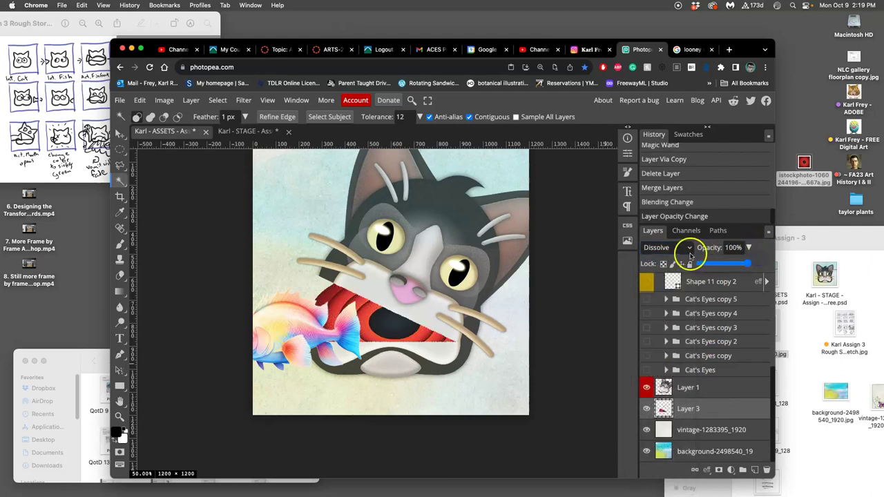
left_click(690, 248)
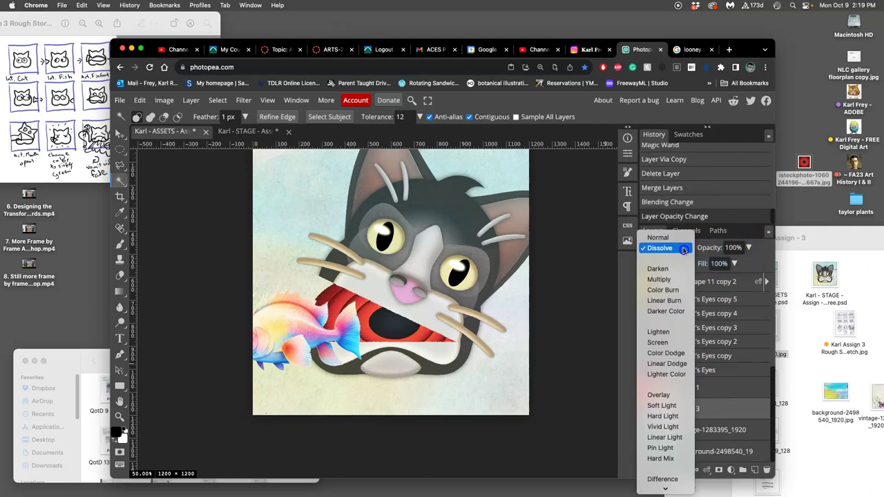
left_click(722, 179)
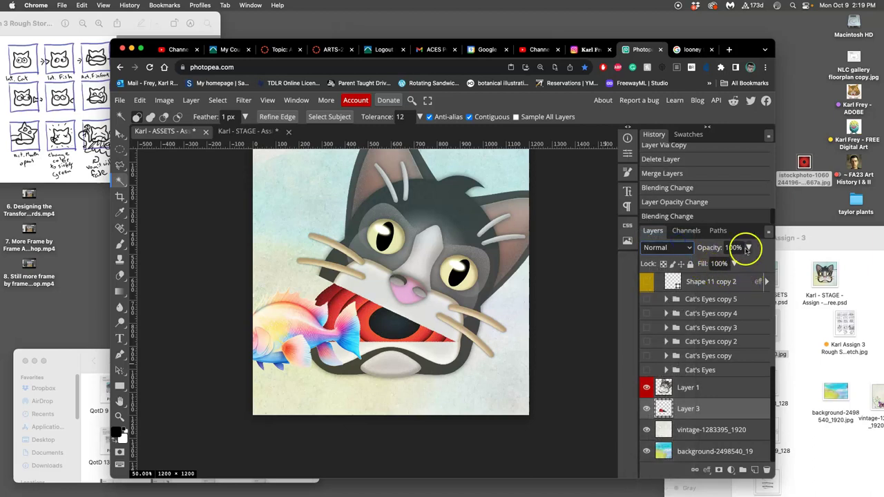
Lower Layer 3's opacity to 95% and merge it with the cat face's Layer 1
left_click(748, 248)
left_click_drag(749, 263, 747, 263)
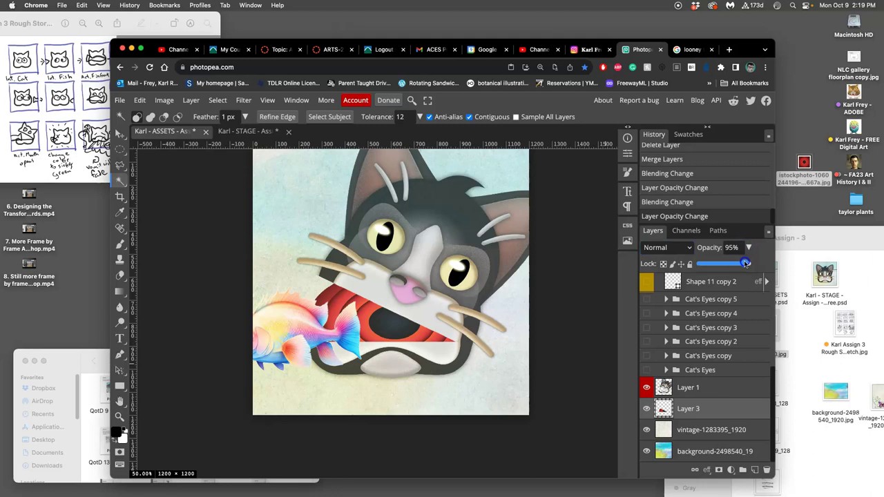
left_click(717, 390, "shift")
key("ctrl+e")
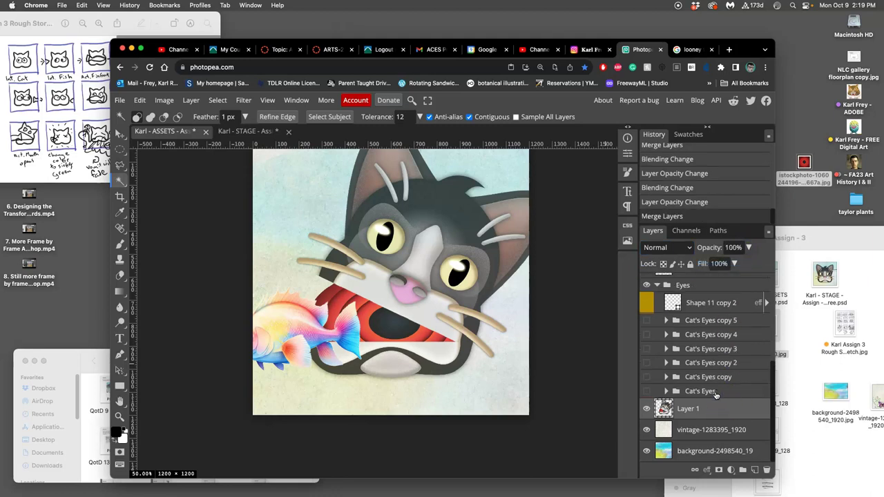
Check the merged Layer 1 by hiding and showing it, and save the changes to the ASSETS PSD file
left_click(647, 409)
left_click(647, 409)
key("super+s")
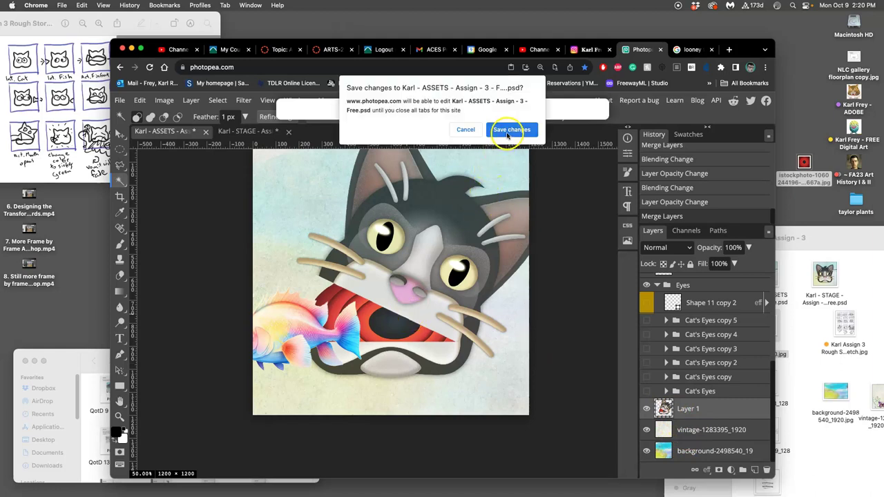
left_click(509, 131)
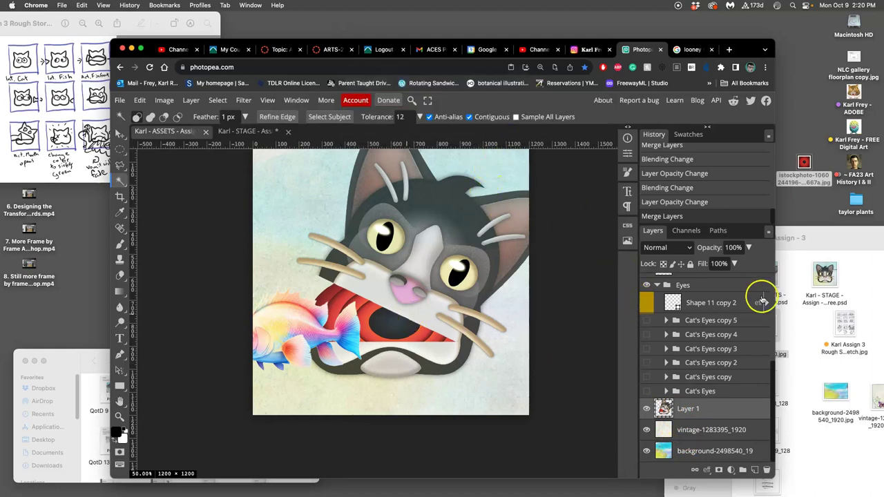
In Finder, add a colour tag to the ASSETS PSD and tag the STAGE PSD blue, and return to Photopea
left_click(790, 282)
right_click(768, 275)
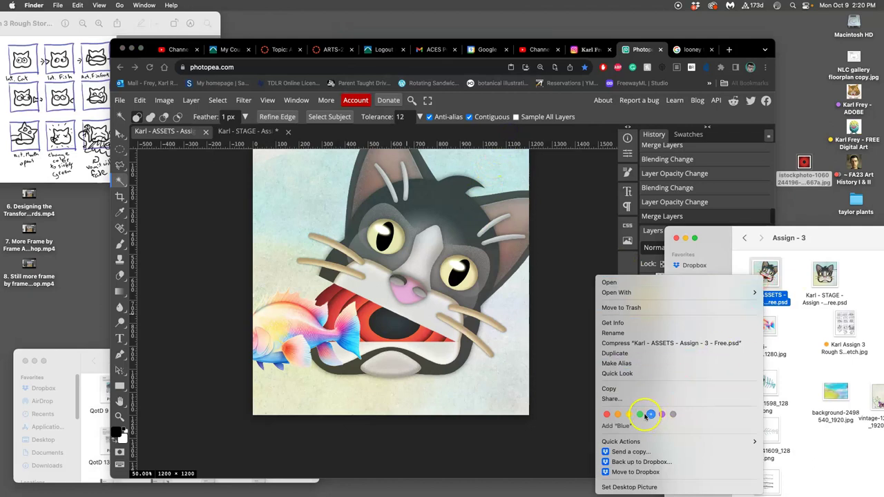
left_click(641, 415)
right_click(822, 289)
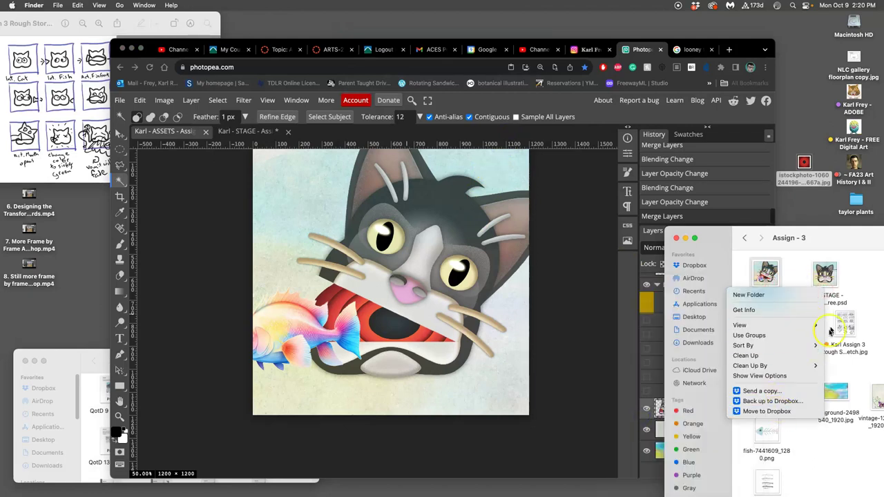
left_click(865, 286)
right_click(826, 293)
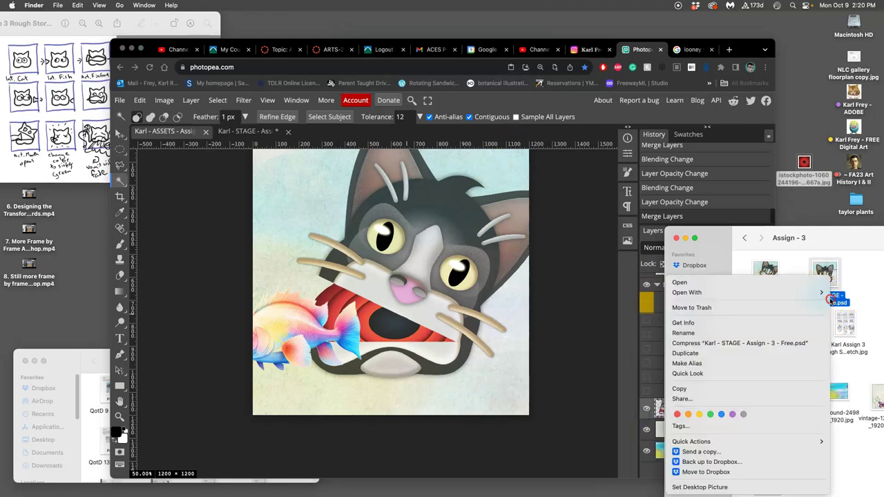
left_click(721, 415)
left_click(585, 408)
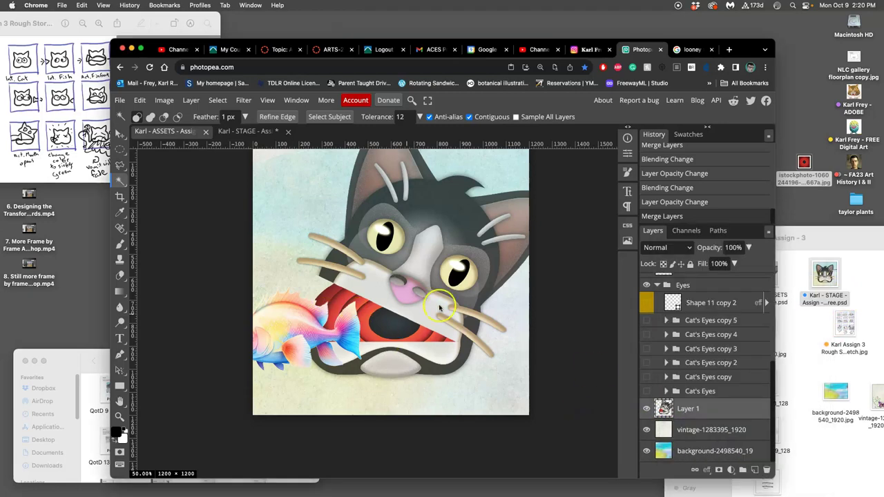
Check the rough storyboard sketch for the next frame and hide the merged cat face's Layer 1 in ASSETS
left_click(93, 160)
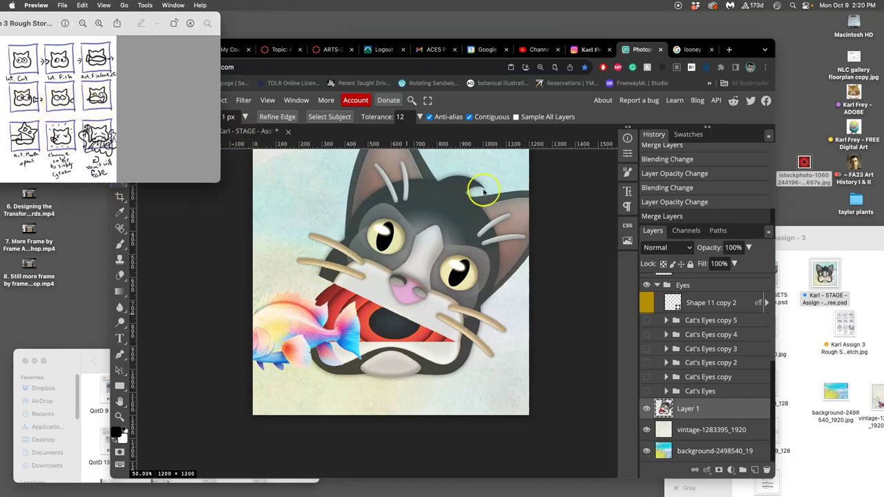
left_click(573, 189)
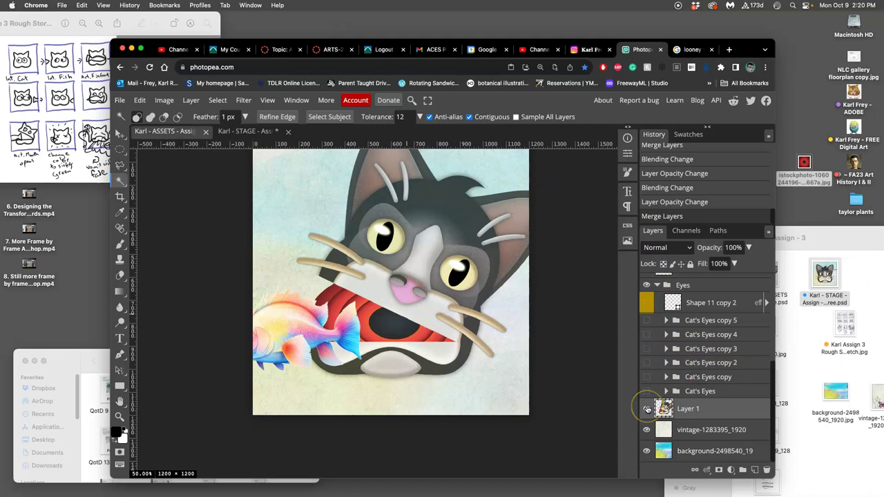
left_click(647, 409)
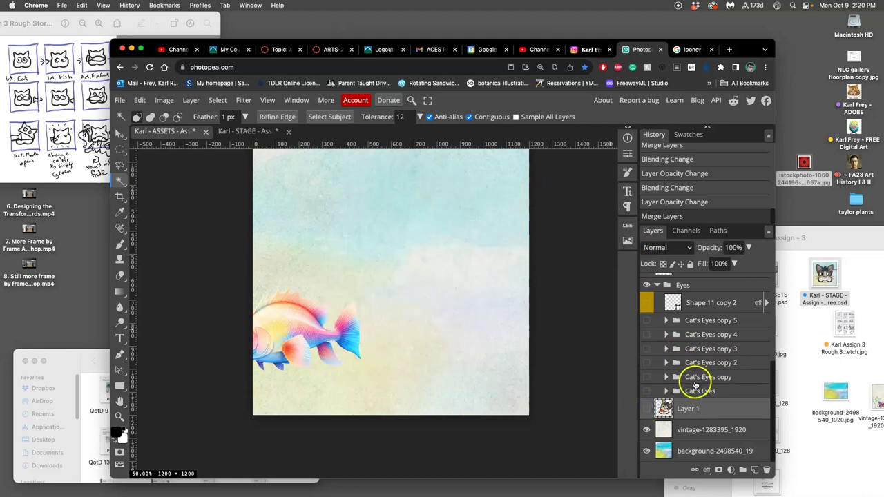
Check the Cat's Eyes group and upper layers in ASSETS against the current cat frame in STAGE
left_click(647, 391)
left_click(647, 391)
scroll(678, 346, "up", 3)
scroll(681, 350, "up", 3)
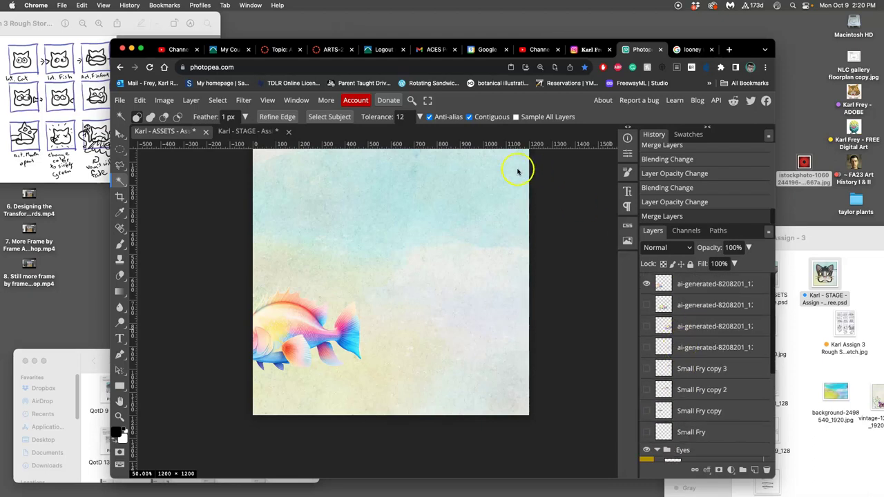
left_click(263, 132)
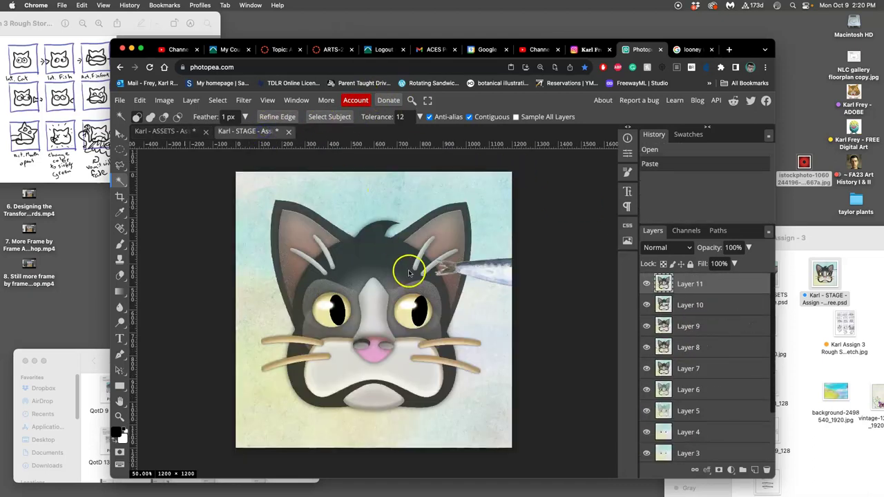
left_click(192, 132)
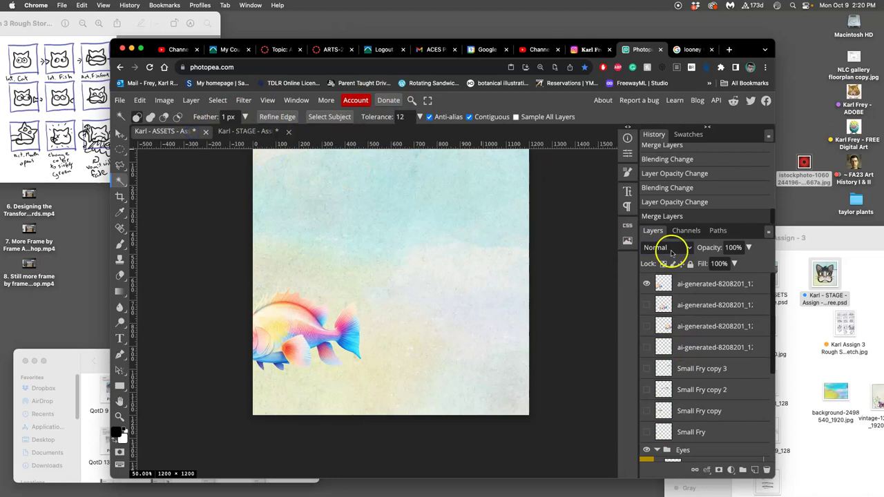
In the ASSETS Eyes group, show the Shape 11 copy 2 highlights and the Cat's Eyes pupils, keeping Cat's Eyes copy 5 hidden
scroll(679, 311, "down", 3)
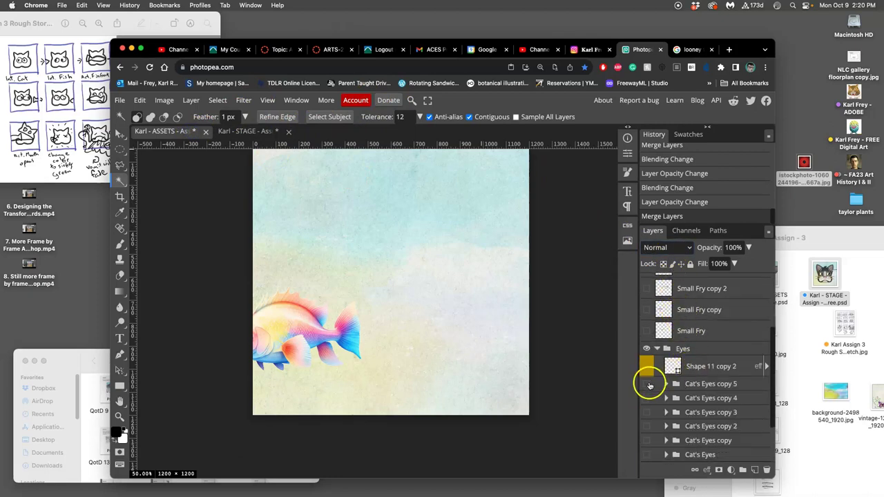
left_click(646, 383)
left_click(646, 366)
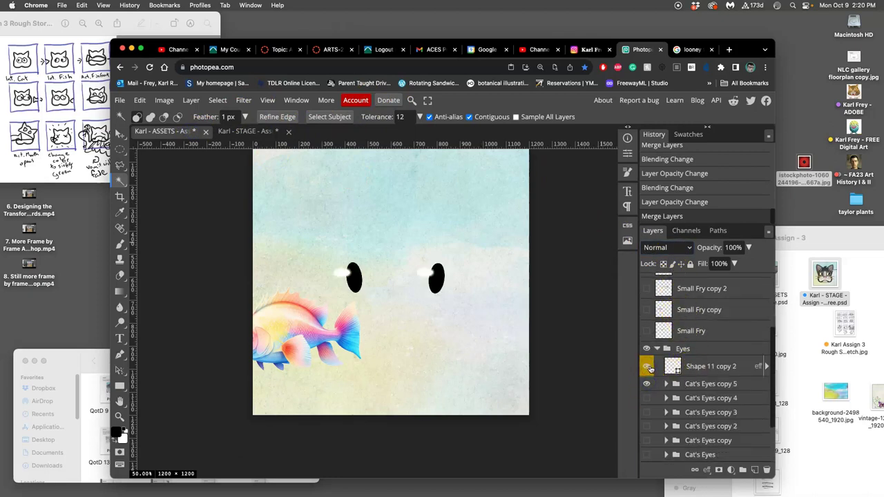
left_click(647, 384)
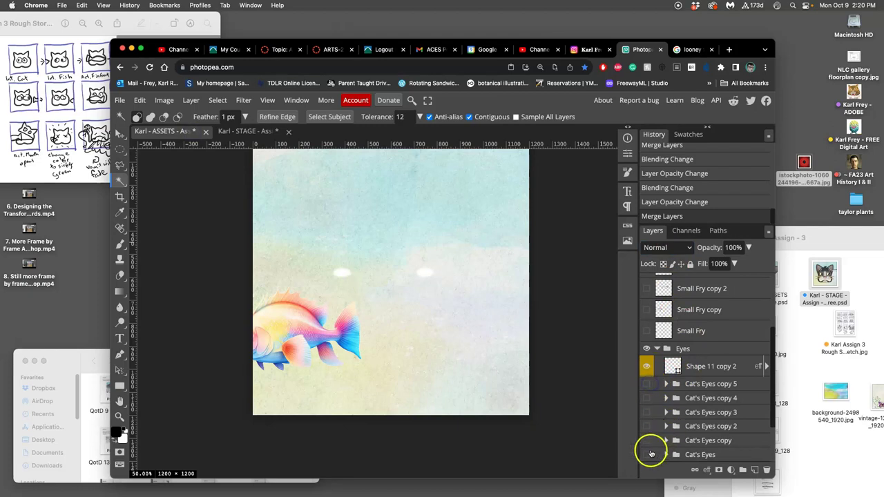
left_click(650, 453)
left_click(650, 454)
scroll(667, 396, "down", 3)
left_click(648, 391)
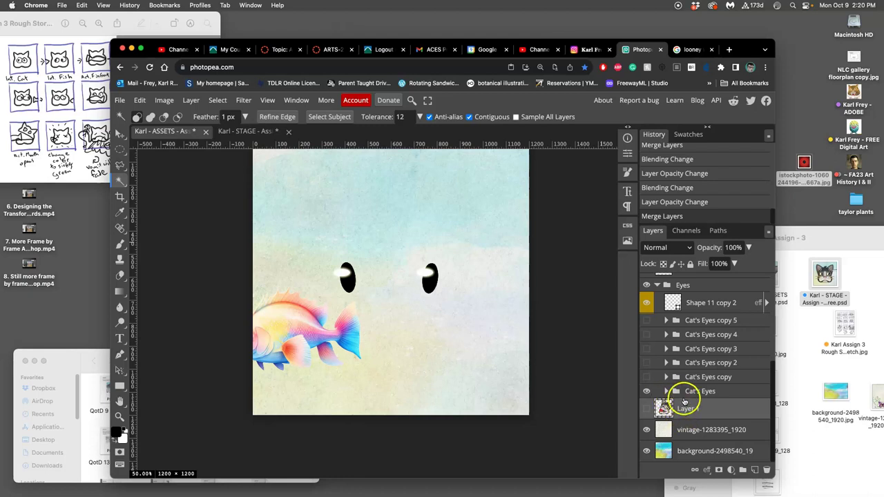
Examine Layer 1 and the contents of the Cat's Eyes groups in ASSETS for a usable cat face
left_click_drag(684, 401, 697, 356)
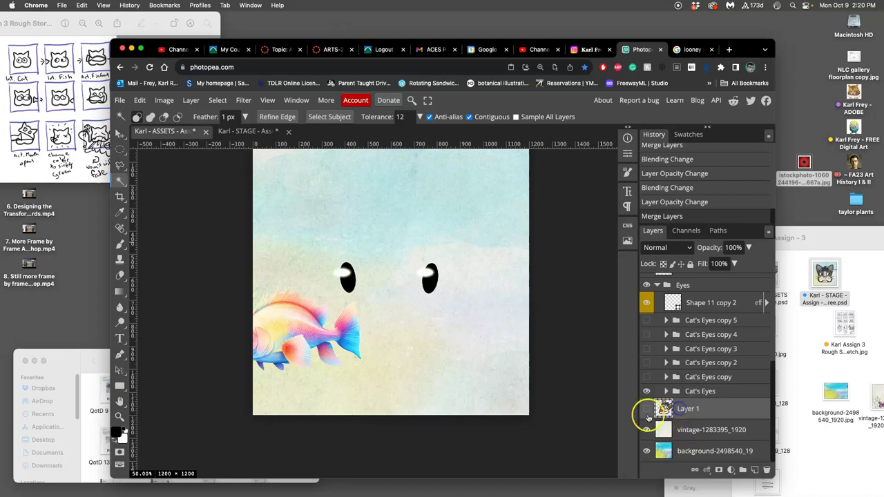
left_click(646, 409)
left_click(646, 409)
left_click(665, 391)
left_click(665, 391)
left_click(666, 320)
left_click(666, 321)
left_click(666, 320)
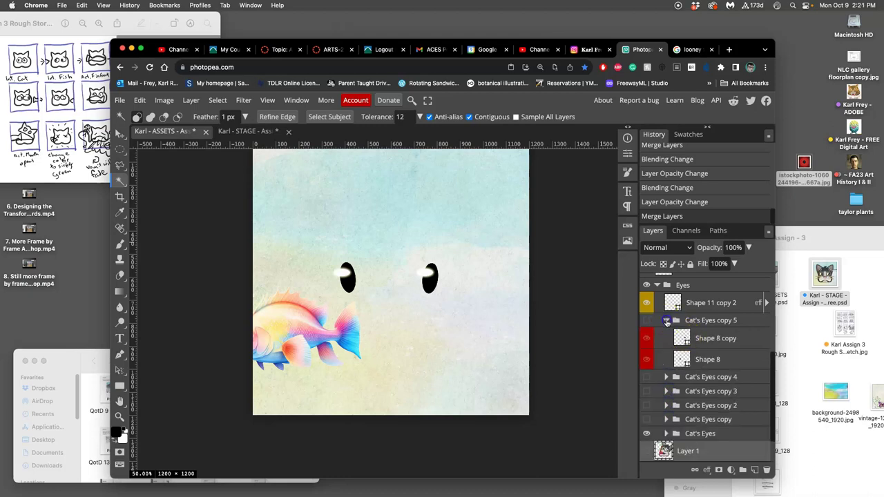
left_click(666, 320)
scroll(702, 340, "up", 5)
scroll(702, 340, "down", 5)
left_click(665, 378)
left_click(666, 378)
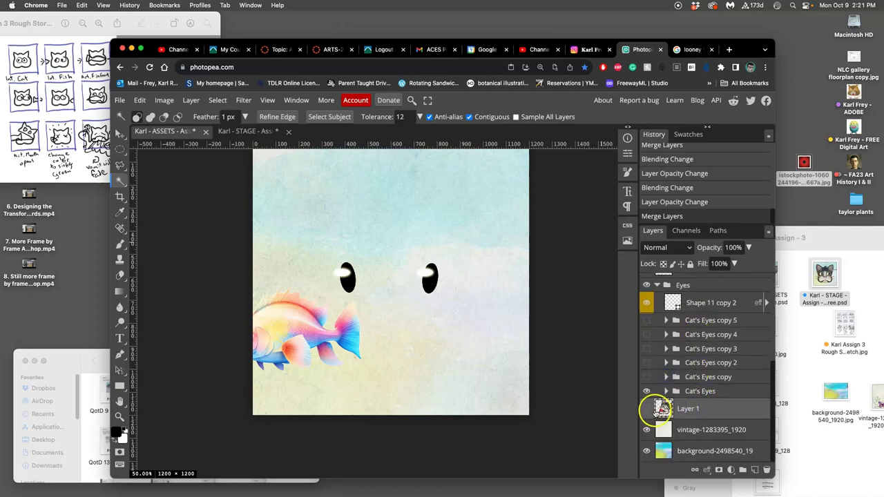
Show Layer 1 in ASSETS, and move Finder's Assign - 3 window so the ASSETS and STAGE files can be seen
left_click(646, 409)
left_click(408, 312)
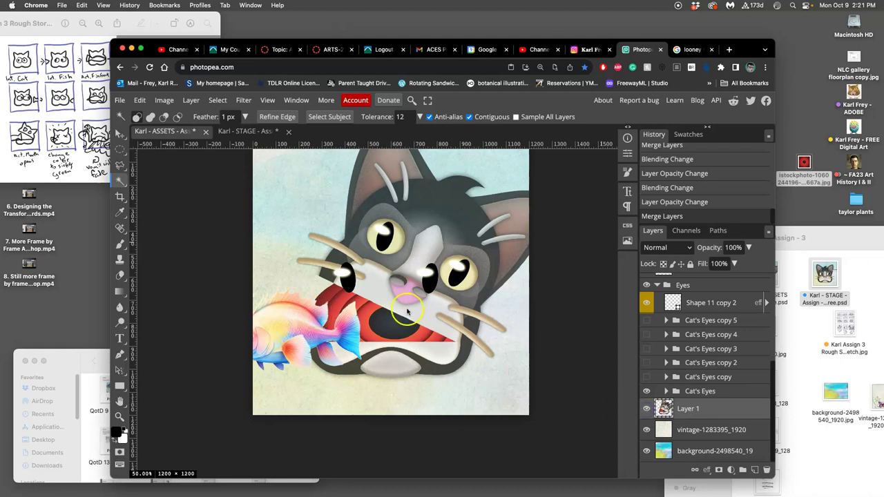
left_click(809, 322)
left_click_drag(811, 246, 779, 236)
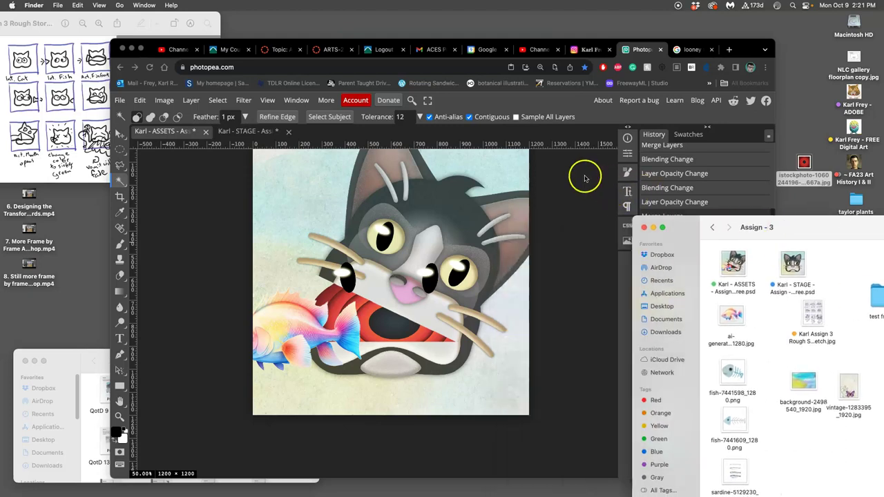
In Photopea's STAGE document, examine Layers 6, 7 and 8 by toggling their visibility to find a clean closed-mouth cat frame
left_click(272, 136)
left_click(272, 136)
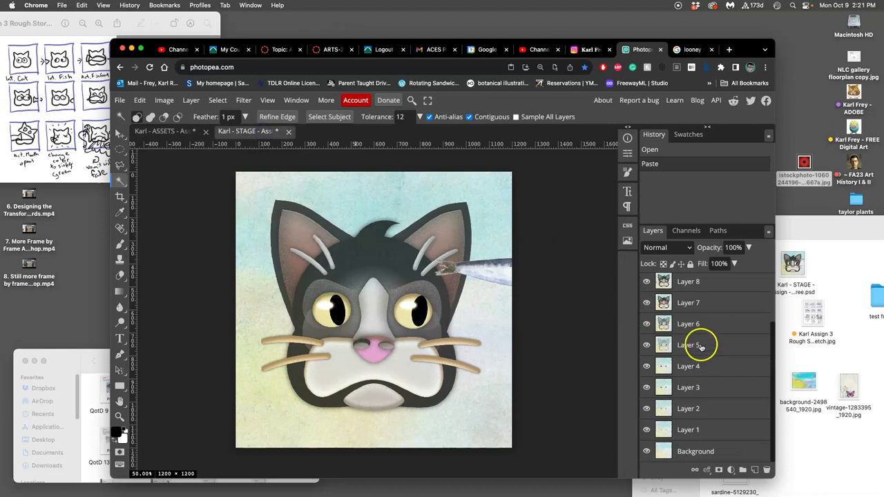
left_click(691, 308)
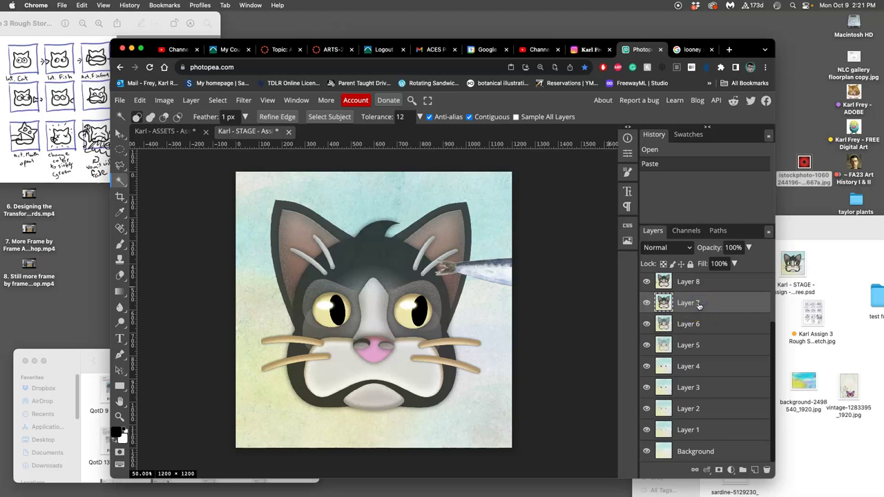
left_click(647, 283)
left_click(646, 325)
left_click(646, 284)
left_click(647, 282)
left_click(684, 284)
left_click(648, 282)
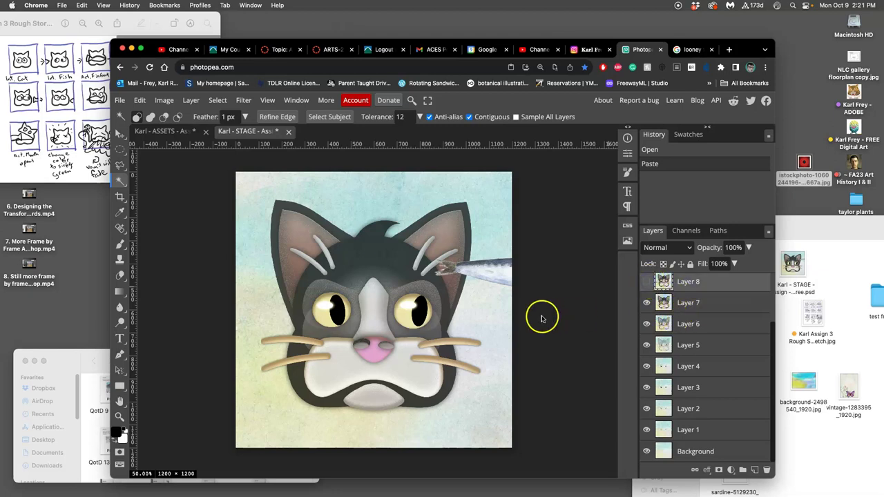
Hide Layers 11, 10, 9 and 8 in STAGE
scroll(542, 318, "down", 2)
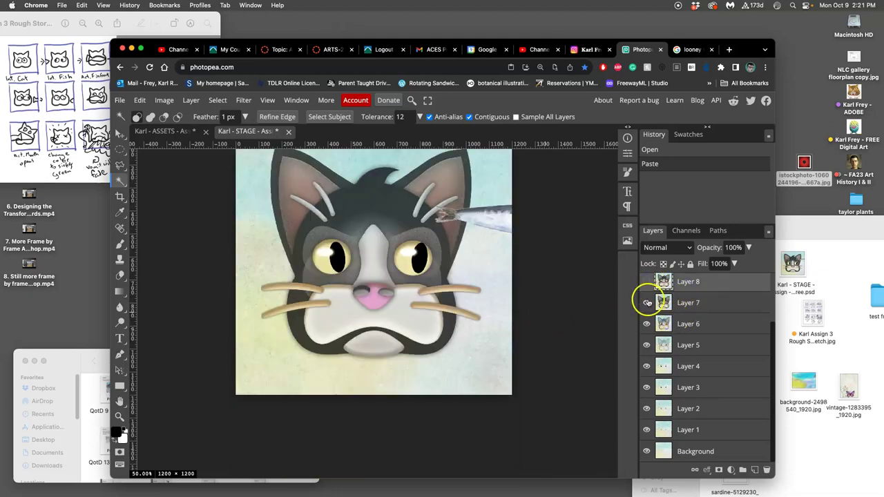
scroll(684, 302, "up", 2)
left_click(647, 347)
left_click(646, 284)
left_click(646, 305)
left_click(648, 325)
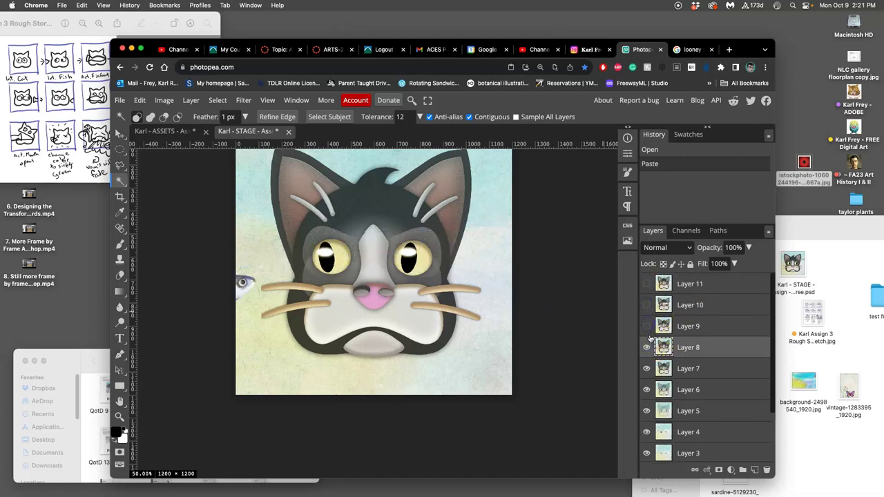
left_click(646, 347)
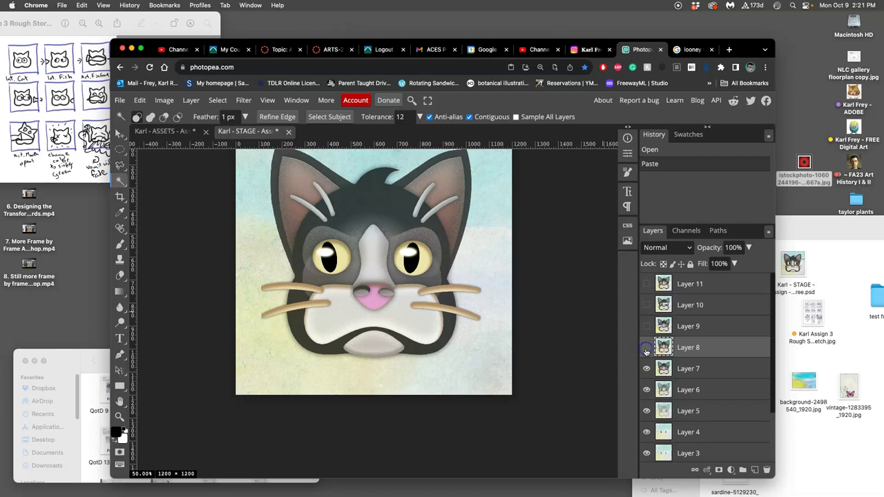
Check STAGE's Layer 7, copy its entire cat face image, and clear the selection
left_click(698, 371)
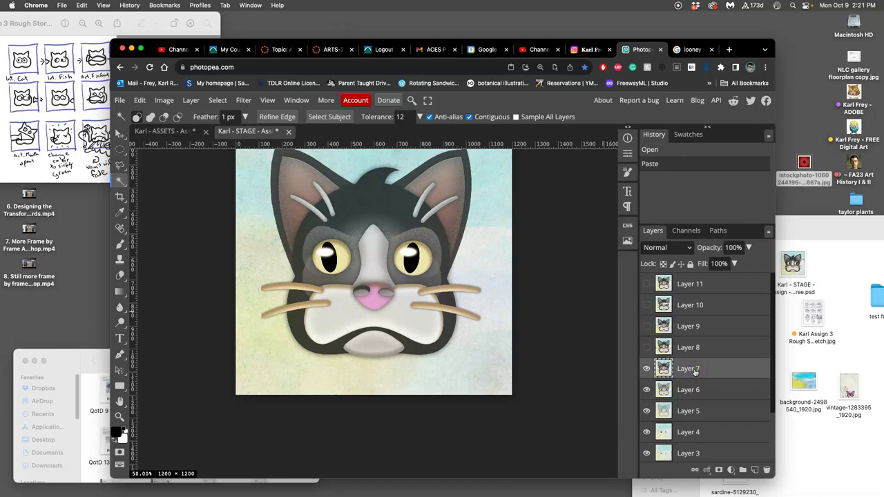
left_click(646, 368)
left_click(646, 369)
left_click(676, 373)
key("super+a")
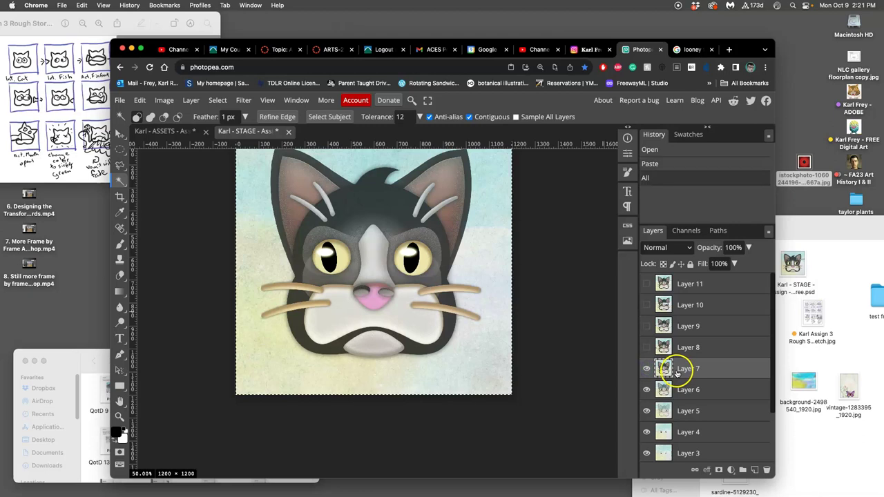
key("super+d")
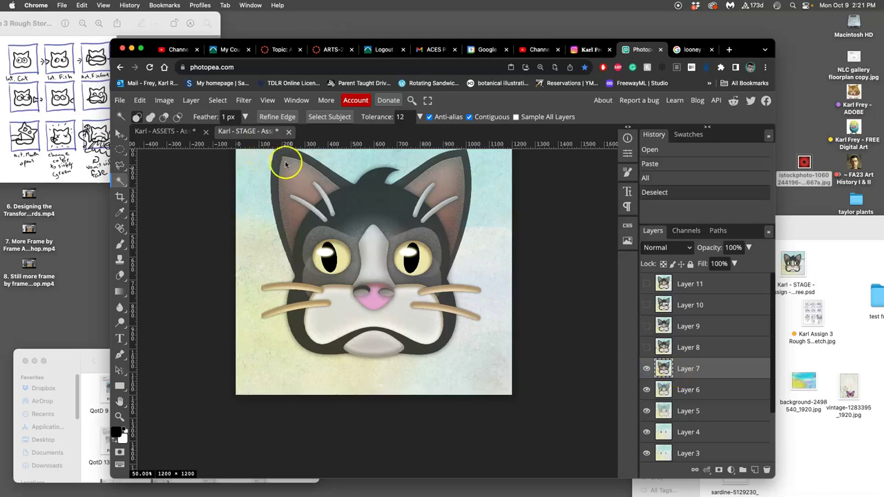
Paste the copied cat face into ASSETS directly above the vintage-1283395_1920 layer
left_click(184, 135)
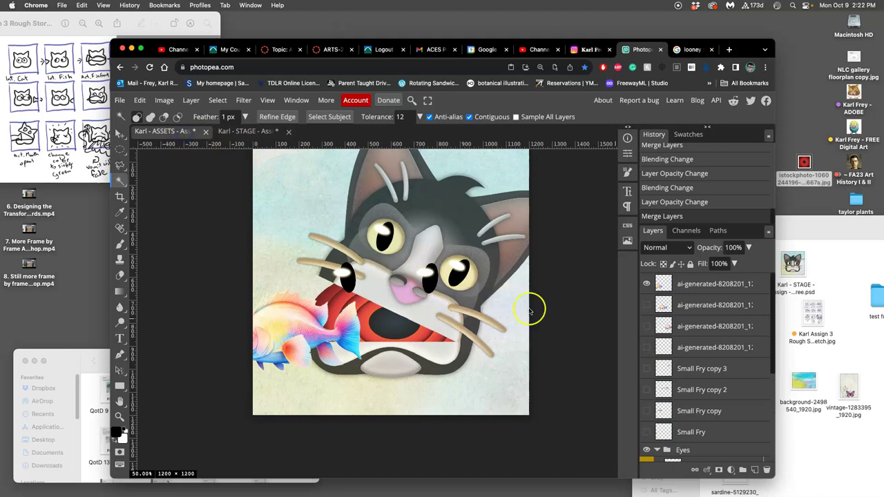
scroll(710, 345, "down", 5)
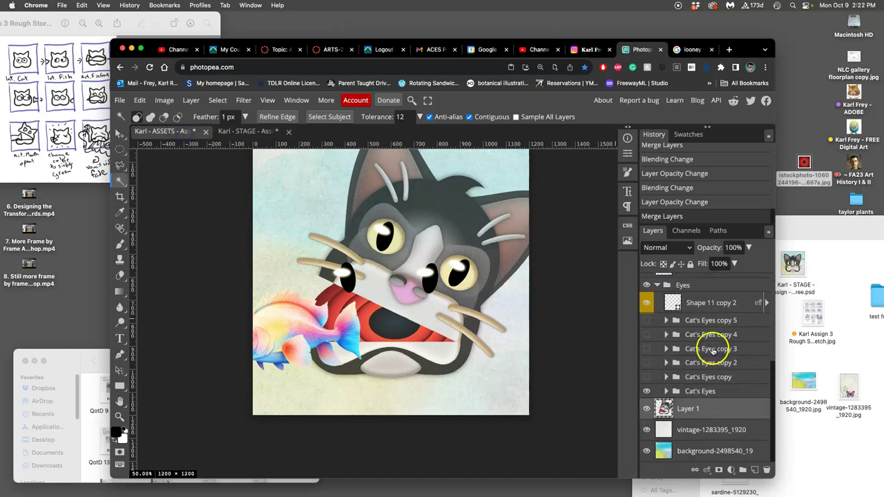
left_click(712, 430)
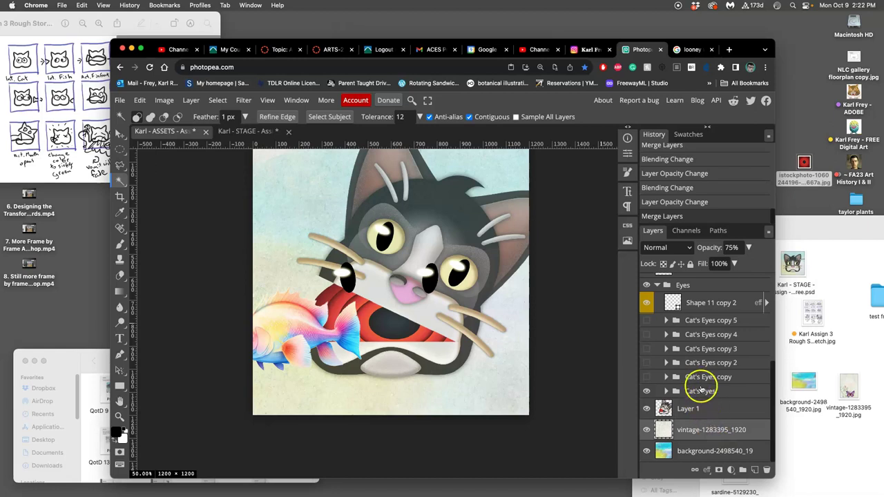
scroll(705, 382, "up", 4)
scroll(702, 386, "down", 5)
scroll(665, 383, "up", 5)
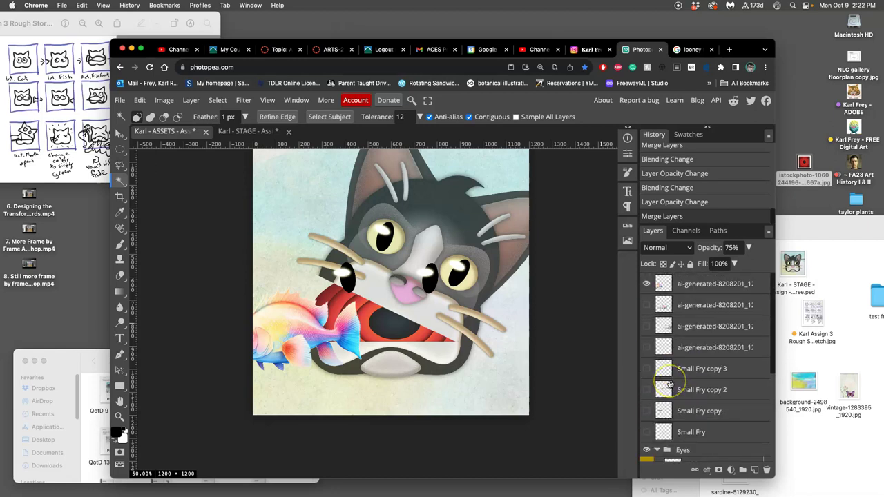
scroll(669, 384, "down", 5)
key("super+v")
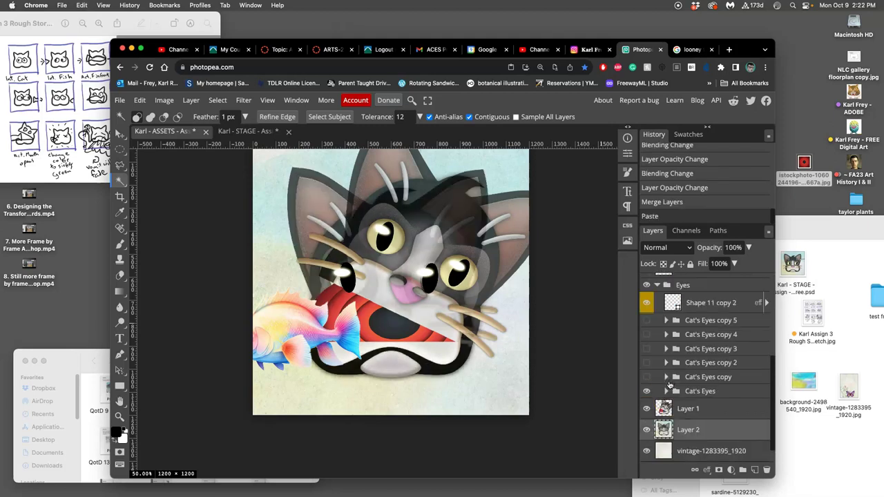
Compare the pasted cat face on Layer 2 with the open-mouthed face on Layer 1, and hide Layer 1
left_click(648, 410)
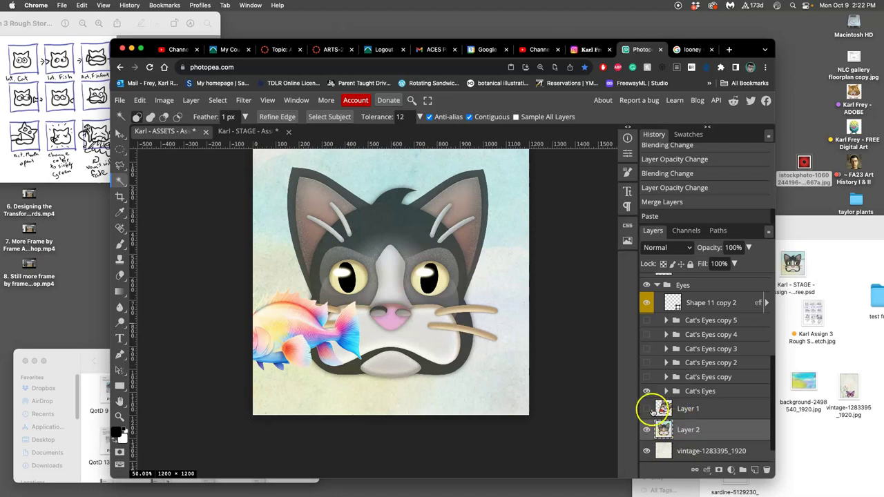
left_click(648, 410)
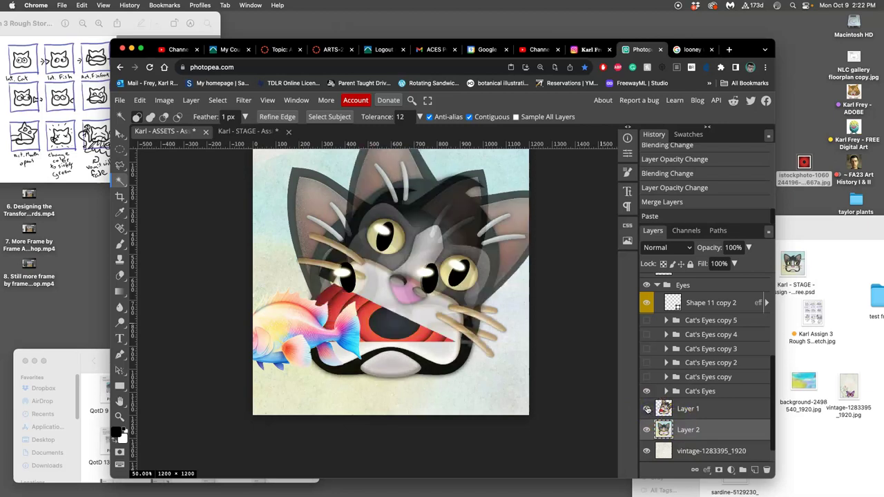
left_click(646, 433)
left_click(646, 433)
left_click(647, 410)
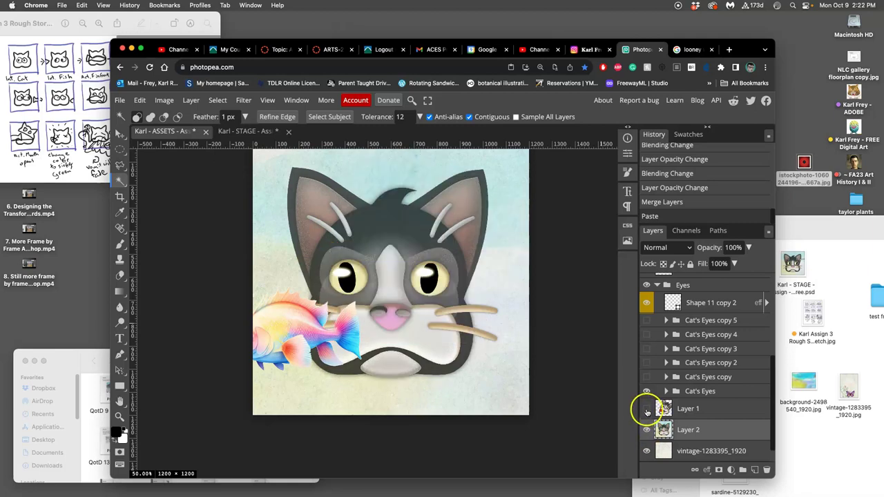
left_click(647, 410)
left_click(647, 410)
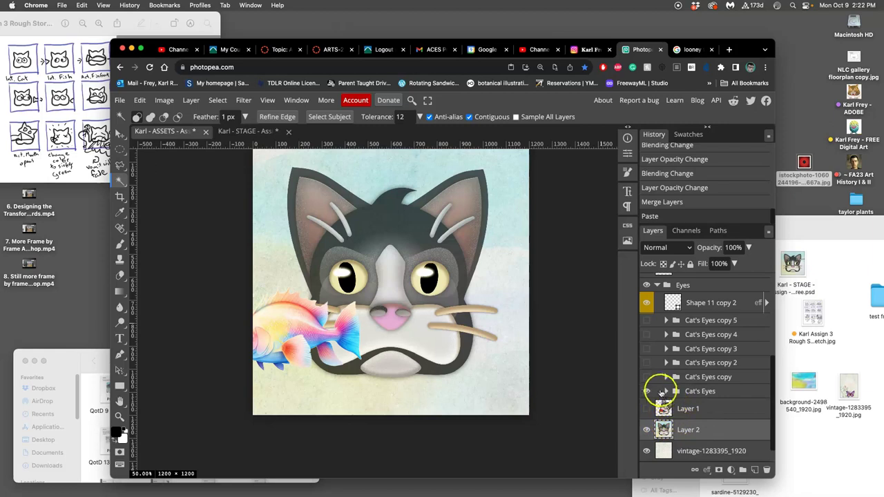
Check the Cat's Eyes and Cat's Eyes copy pupils over the pasted face, and hide the Cat's Eyes group
left_click(647, 391)
left_click(647, 391)
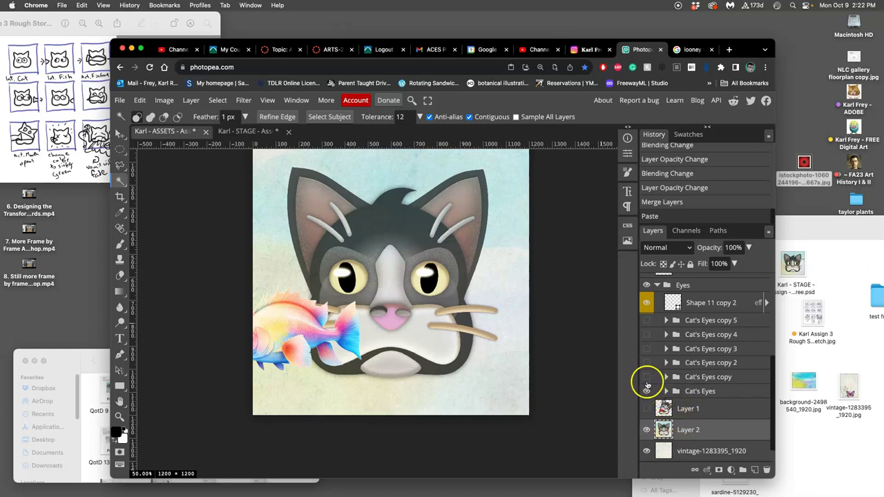
left_click(648, 378)
left_click(647, 378)
left_click(645, 389)
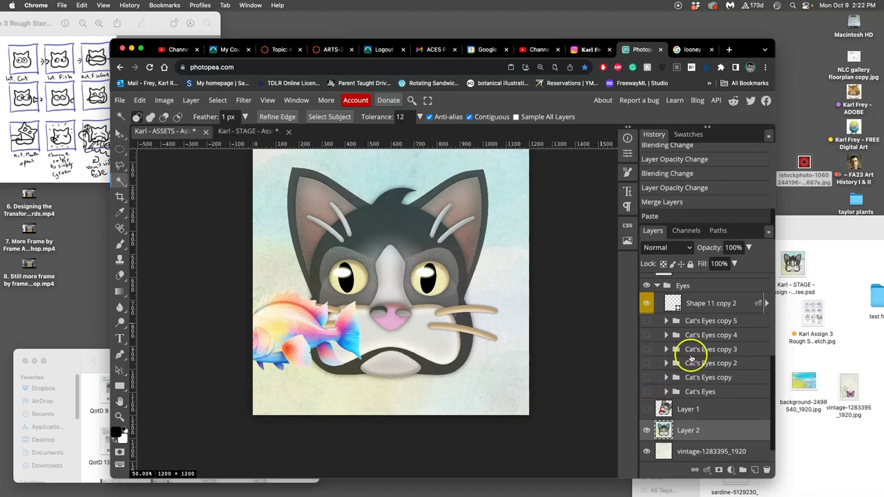
Hide the topmost fish layer, preview the second one, and show only the third ai-generated fish layer over the cat face
scroll(666, 369, "up", 5)
left_click(648, 284)
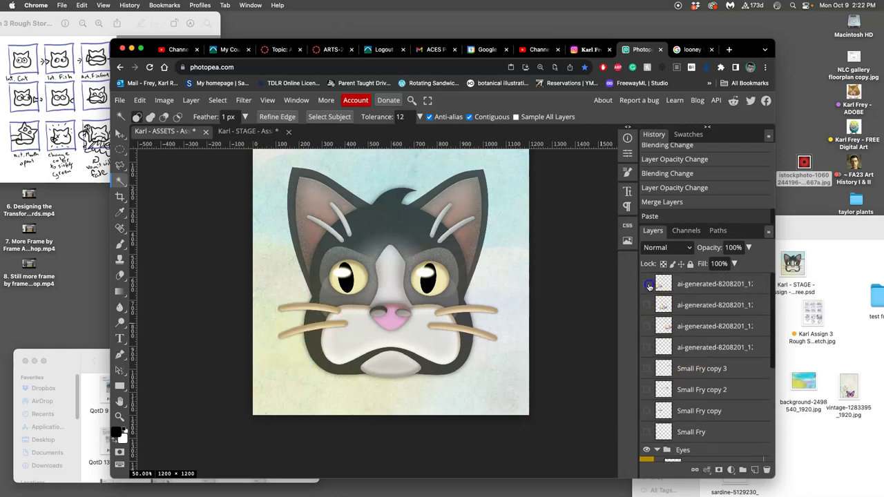
left_click(646, 305)
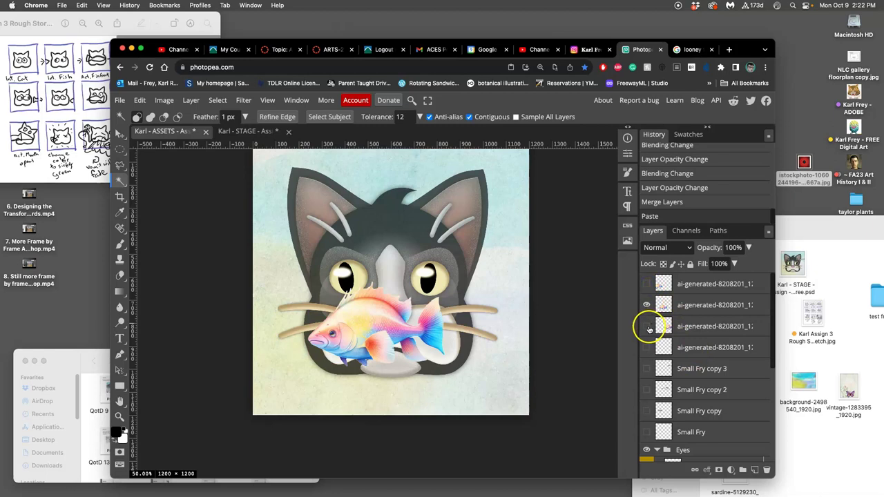
left_click(647, 326)
left_click(648, 305)
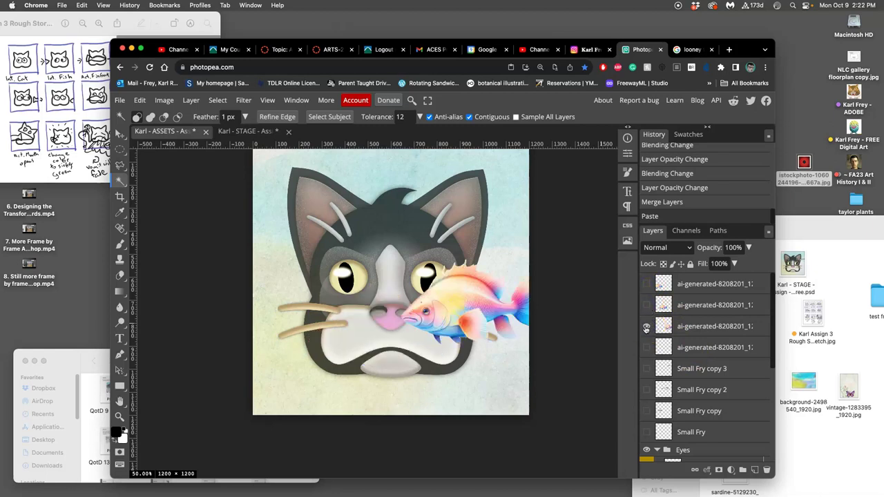
Show the fourth ai-generated fish layer and hide the third one
left_click(647, 348)
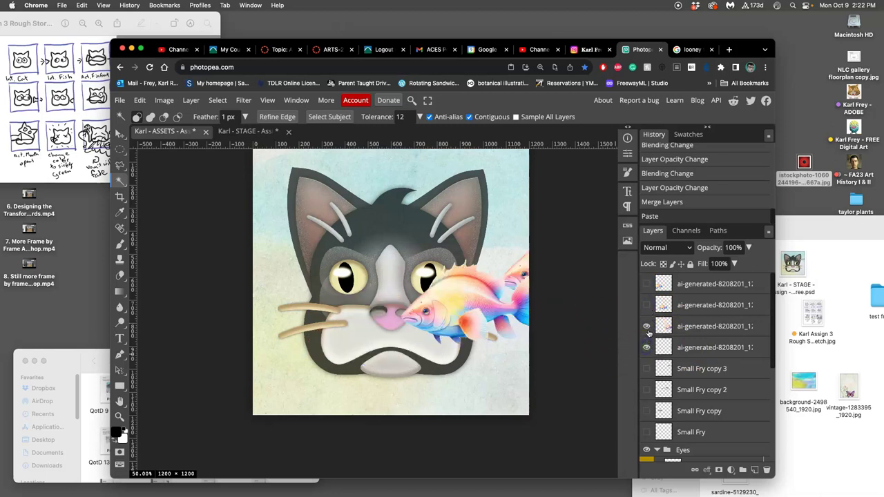
left_click(647, 326)
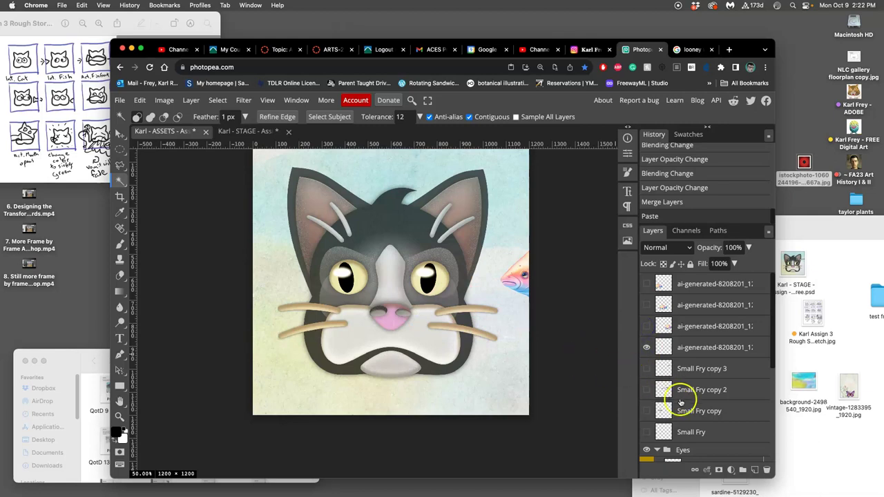
Preview the pupils of the Cat's Eyes groups over the pasted cat face, leaving all of those groups hidden
scroll(684, 401, "down", 5)
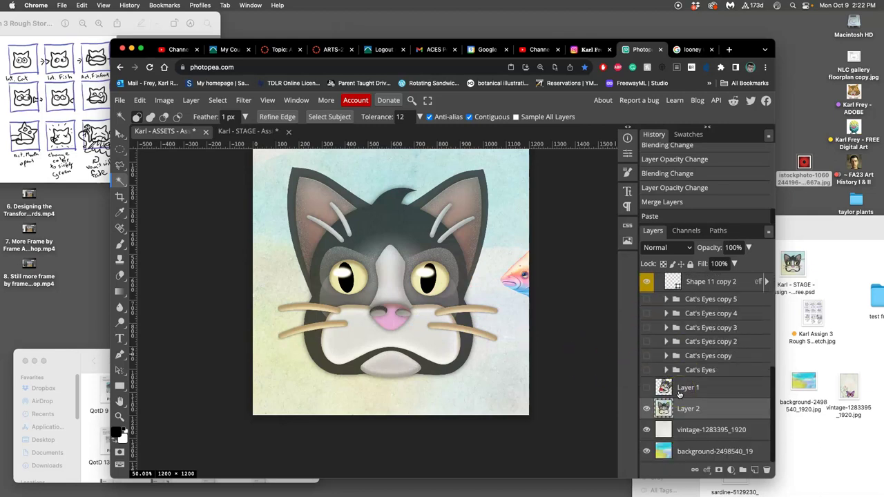
left_click(646, 371)
left_click(647, 355)
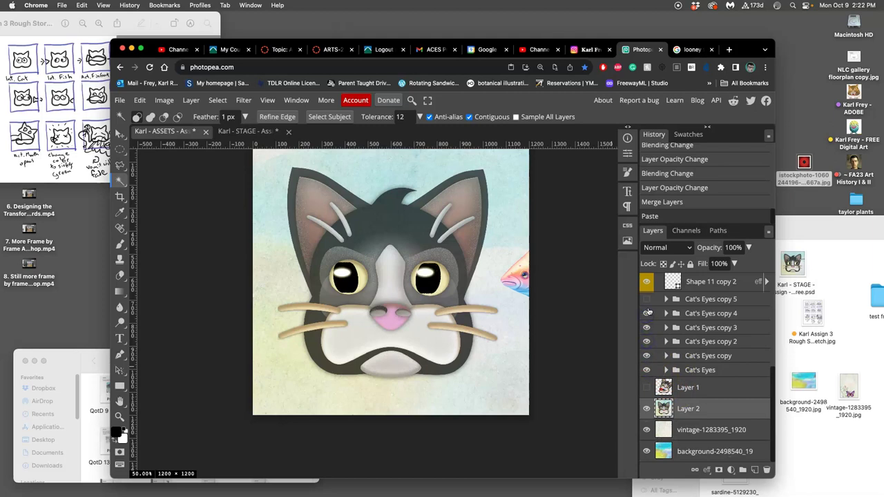
left_click(646, 300)
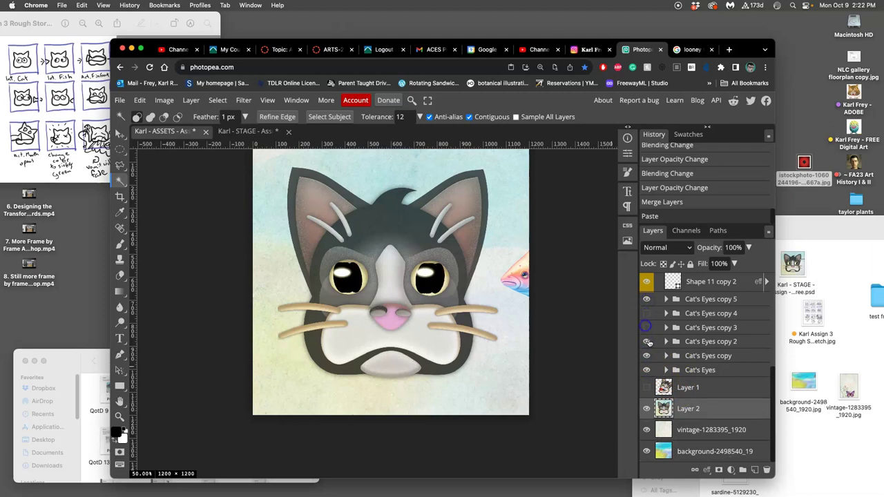
left_click(648, 356)
left_click(646, 370)
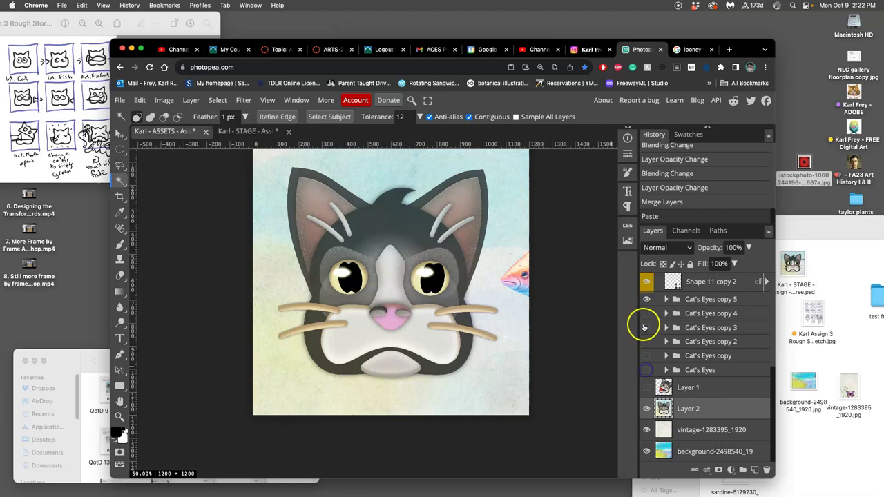
left_click(121, 151)
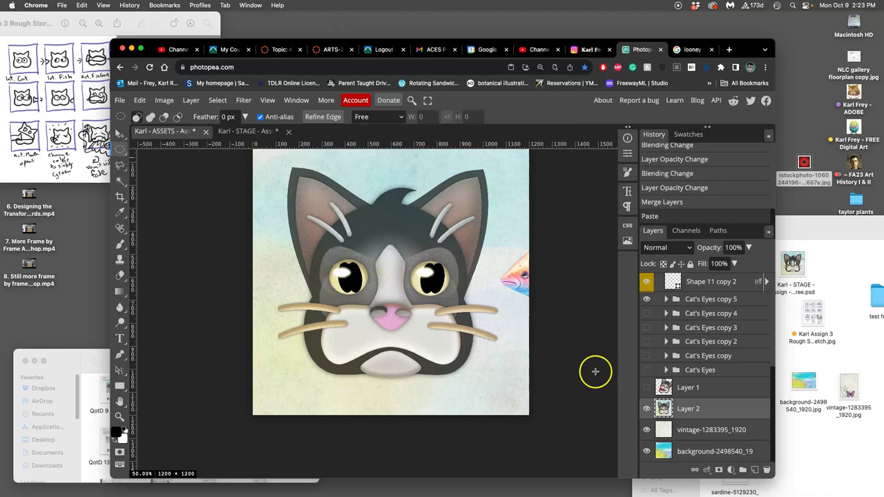
left_click(648, 300)
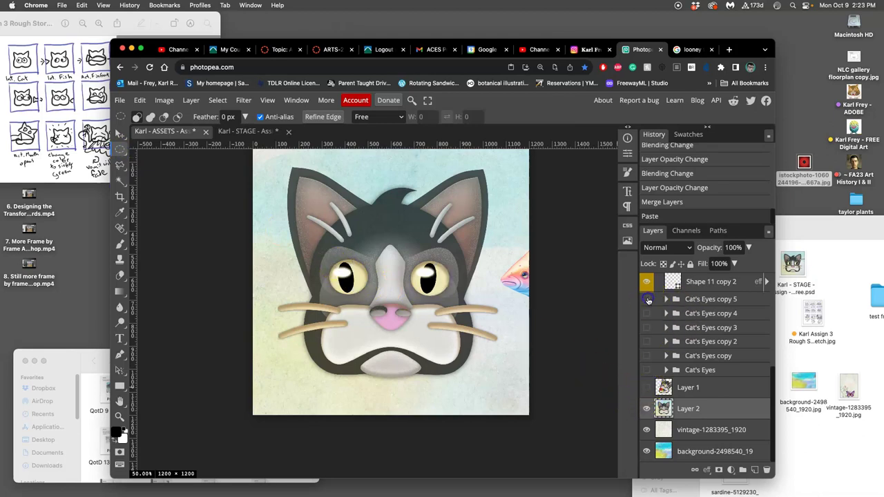
Select the black pupils and white highlights of both eyes on Layer 2 with the Magic Wand
left_click(119, 179)
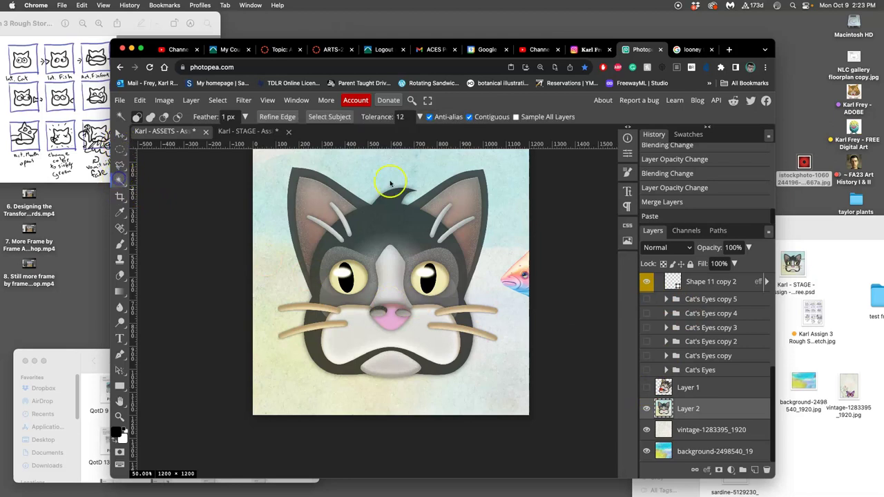
left_click(347, 286)
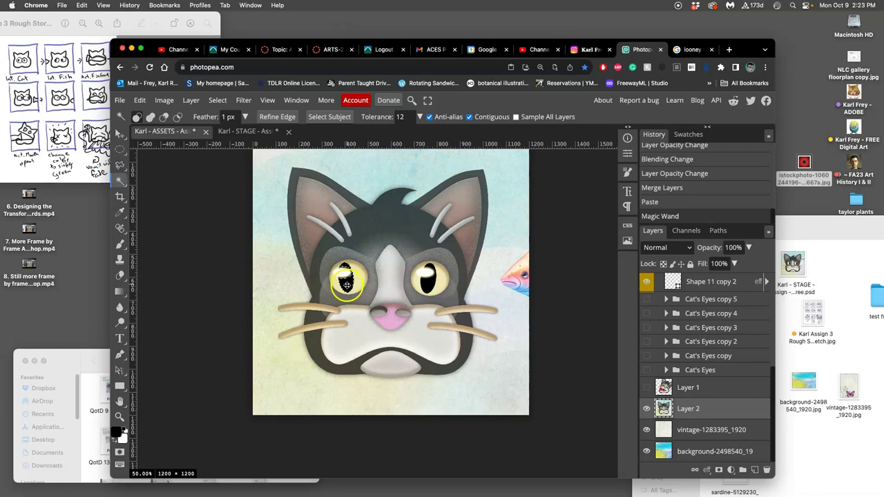
left_click(427, 286)
left_click(427, 286)
left_click(348, 285, "shift")
left_click(346, 275, "shift")
left_click(428, 274, "shift")
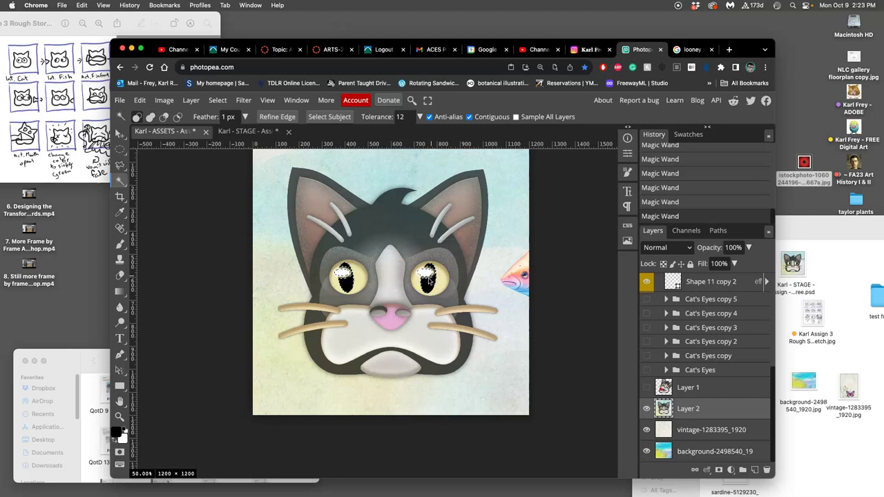
Add the gaps between the pupils and highlights in both eyes to the selection with the freehand Lasso
key("super+plus")
key("super+plus")
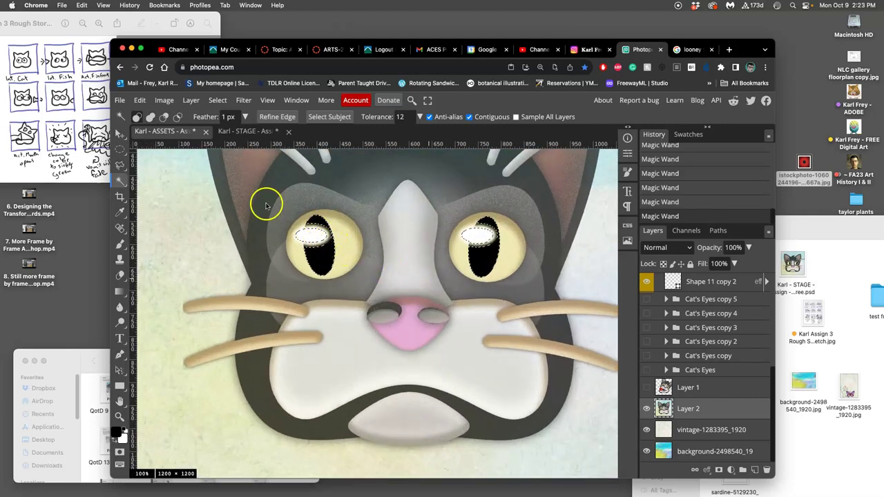
right_click(121, 166)
left_click(144, 168)
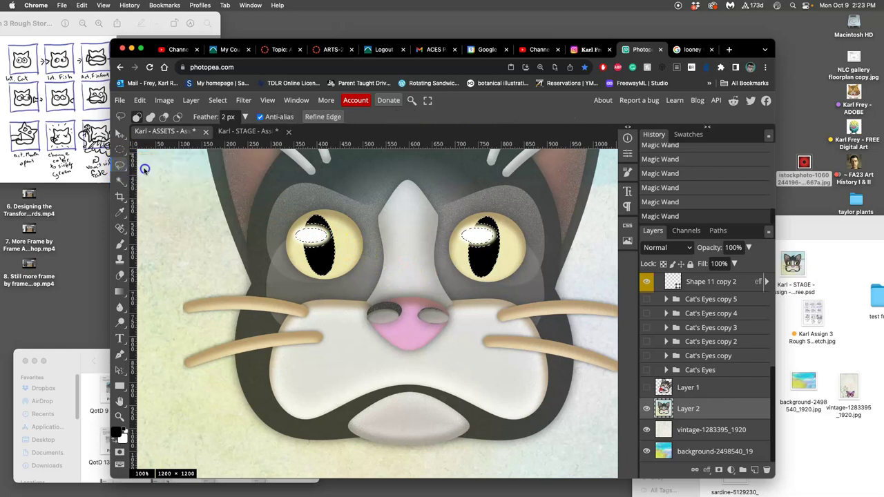
mouse_move(321, 244)
left_mouse_down()
mouse_move(309, 220)
mouse_move(306, 231)
mouse_move(312, 222)
left_mouse_up()
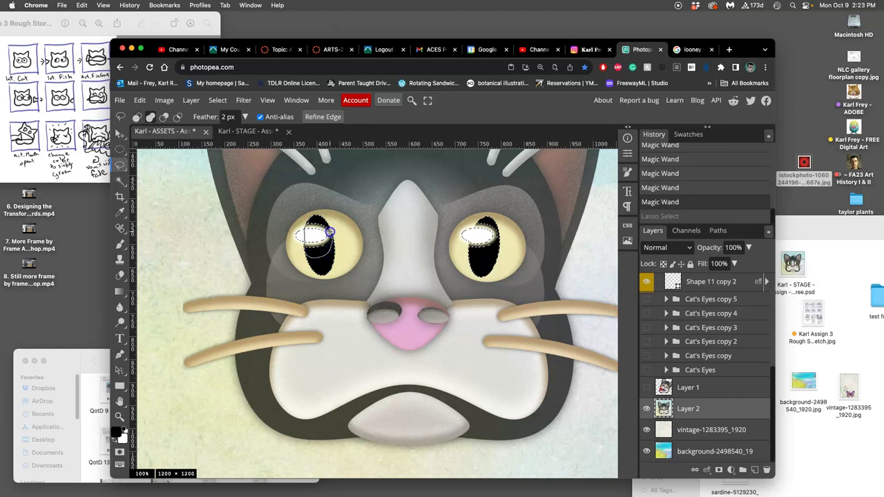
left_click_drag(330, 230, 319, 221)
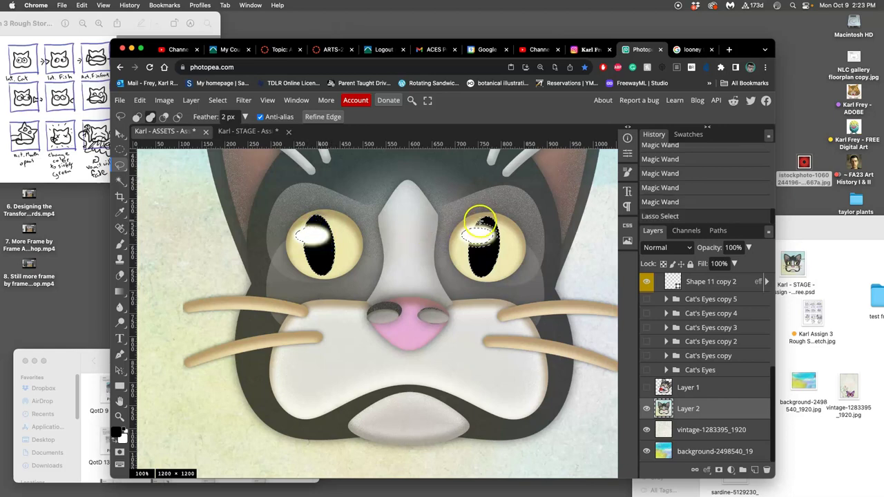
mouse_move(480, 222)
left_mouse_down()
mouse_move(472, 257)
mouse_move(491, 250)
mouse_move(494, 225)
mouse_move(485, 223)
left_mouse_up()
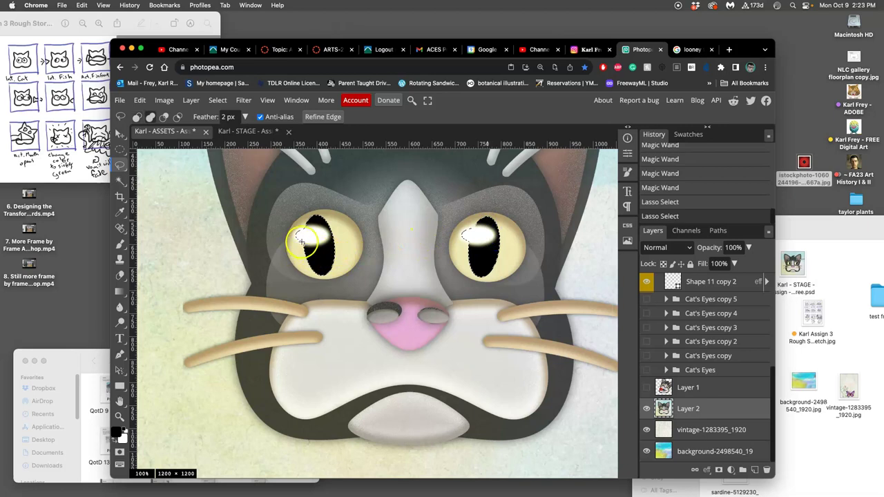
left_click_drag(304, 242, 311, 233)
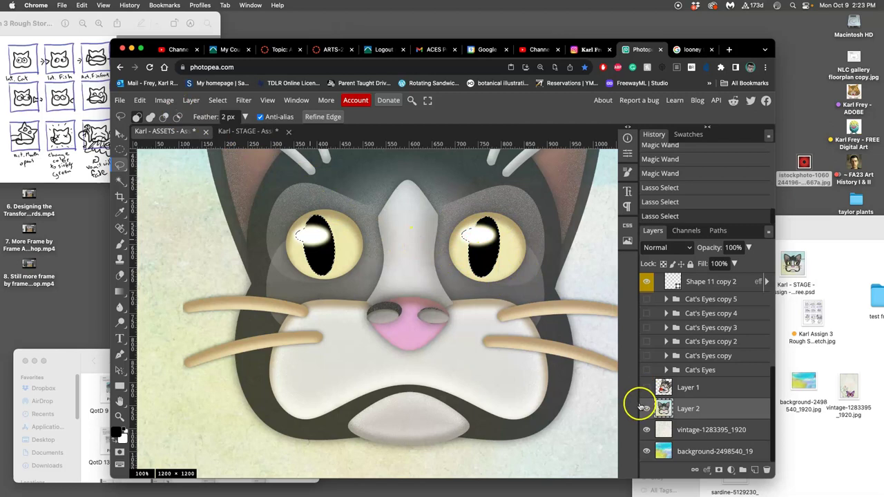
Clear the selected pupils from Layer 2 and fill the selection with Content Aware
key("Delete")
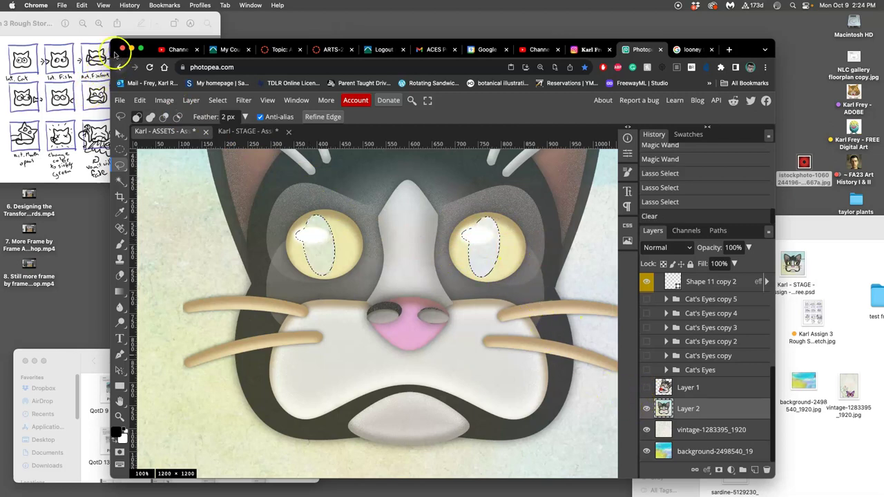
left_click(81, 5)
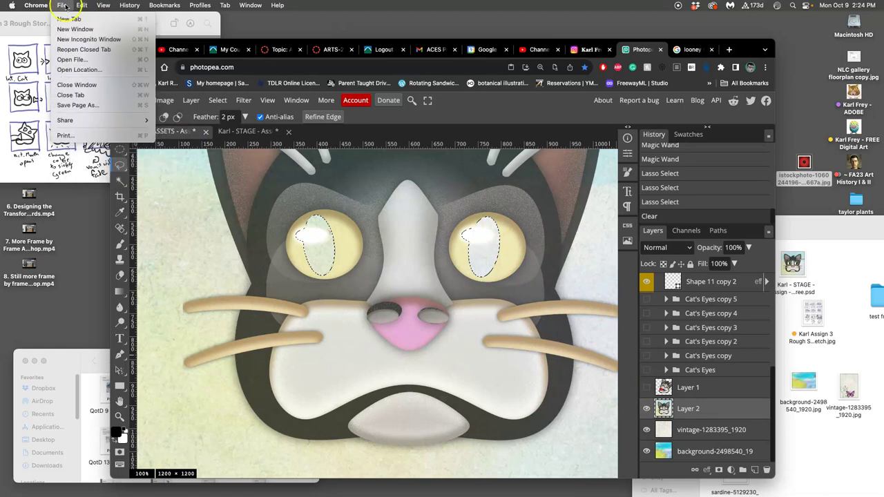
left_click(180, 97)
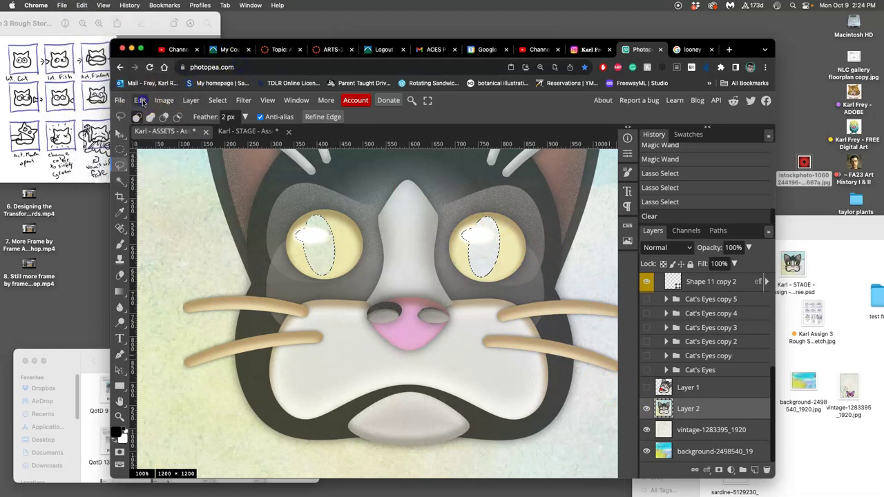
left_click(140, 100)
left_click(163, 275)
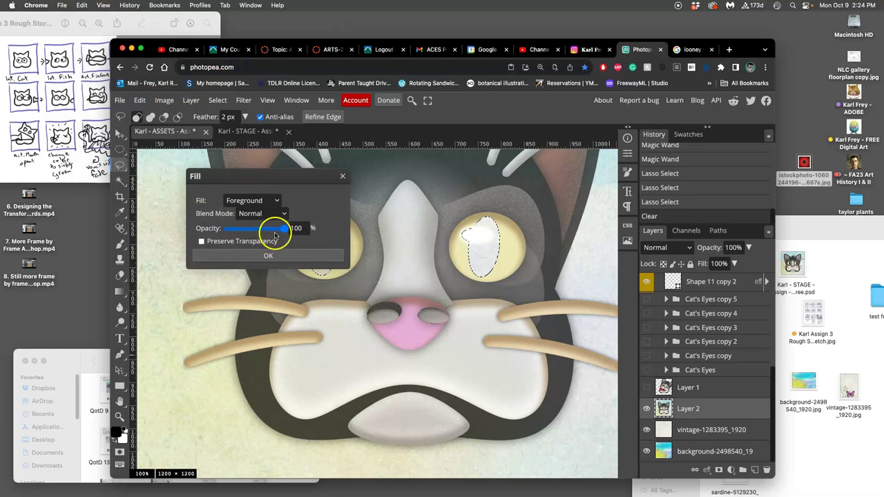
left_click(266, 200)
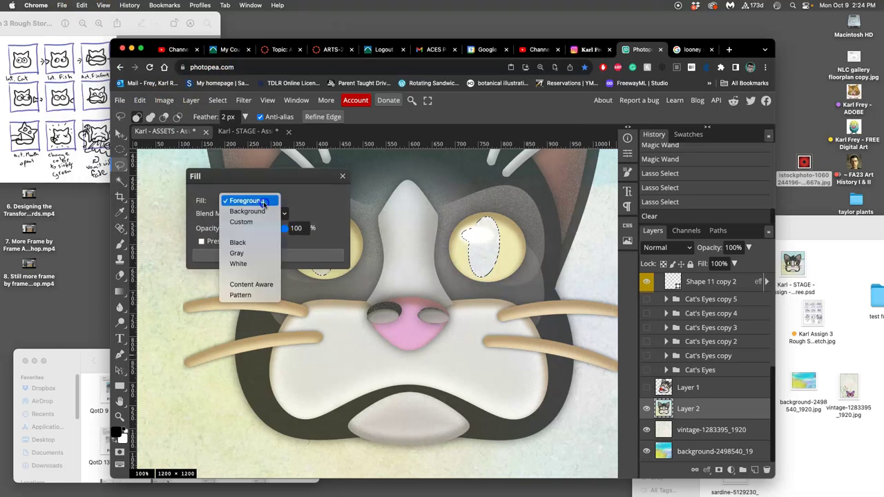
left_click(263, 284)
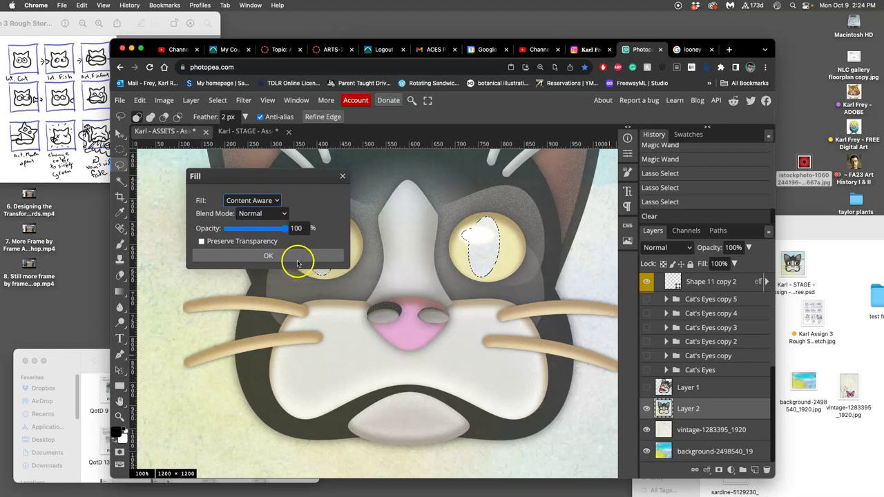
left_click(283, 257)
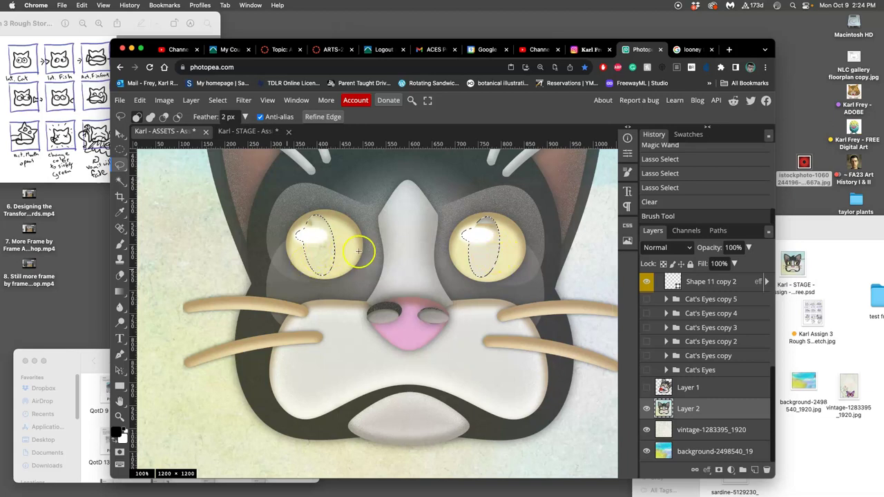
Clone yellow iris color over the pupil area inside the left eye's selection with the Clone Stamp at 100% opacity
left_click(119, 260)
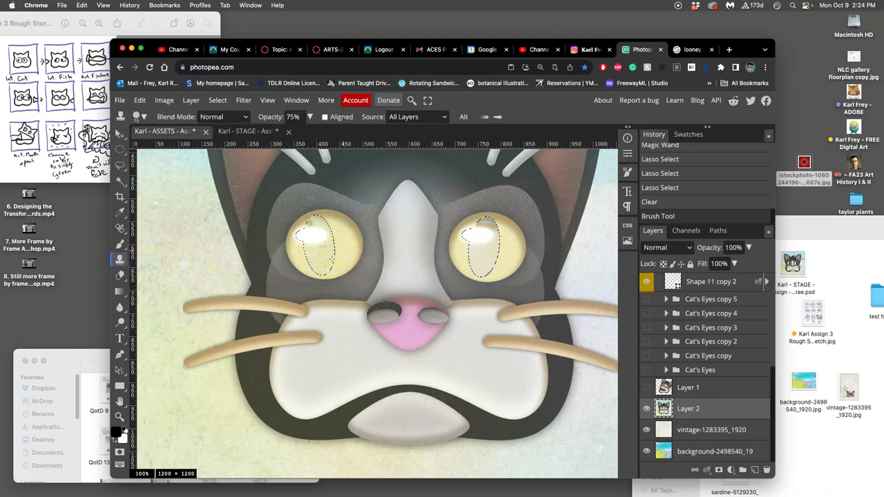
left_click_drag(300, 118, 234, 144)
left_click(309, 116)
left_click_drag(302, 129, 314, 132)
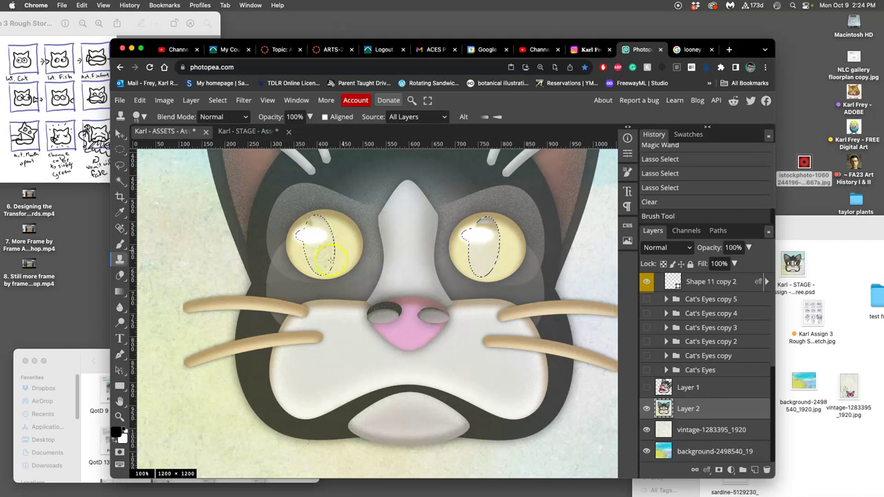
left_click_drag(325, 274, 336, 267)
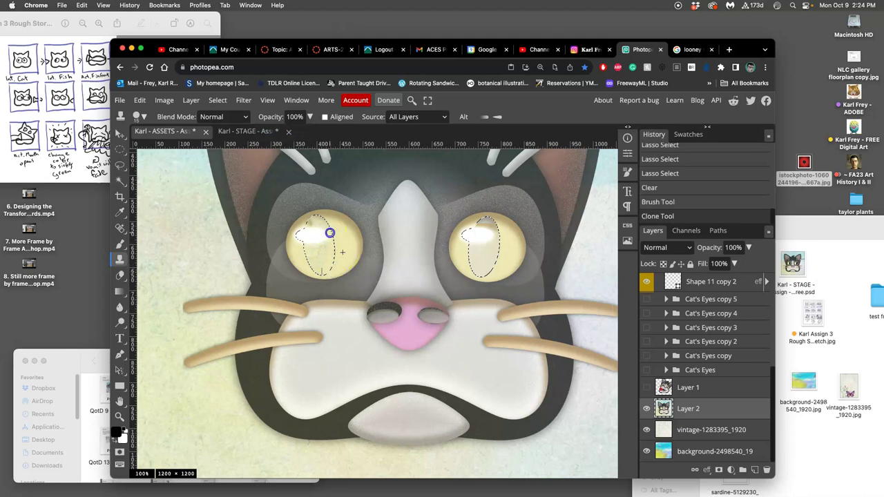
left_click(328, 225)
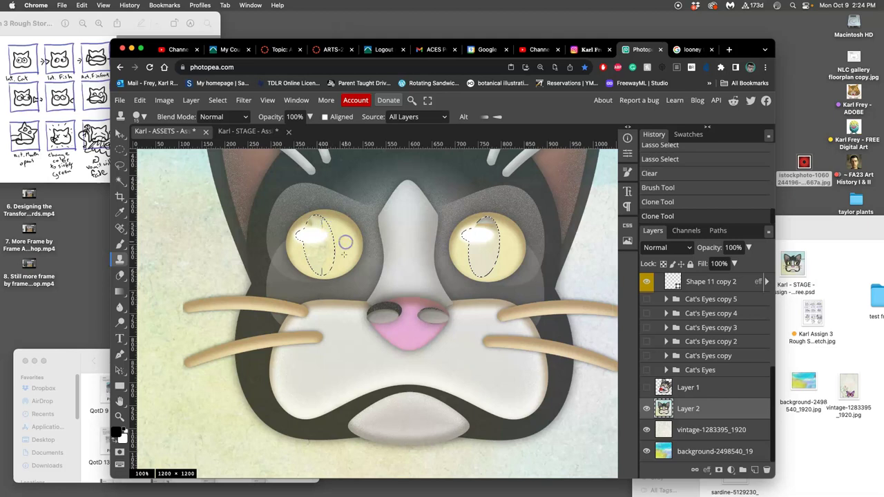
left_click(346, 242, "alt")
left_click(327, 257)
left_click(347, 252, "alt")
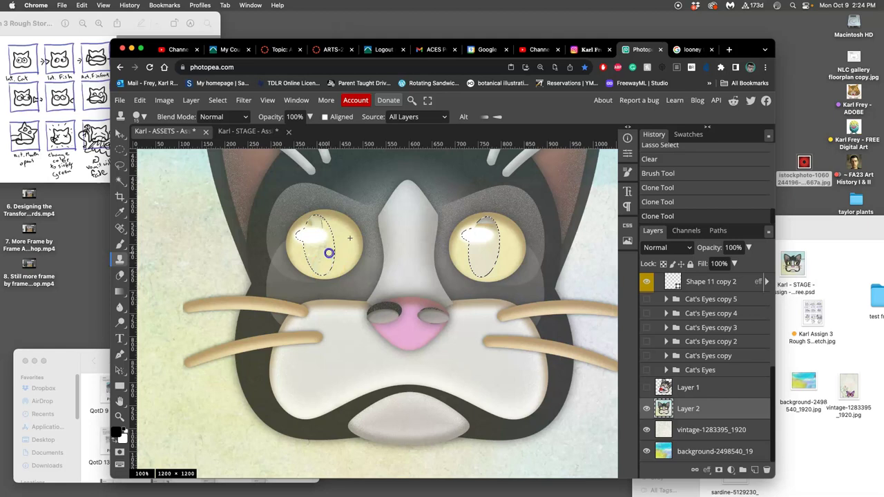
left_click(329, 253)
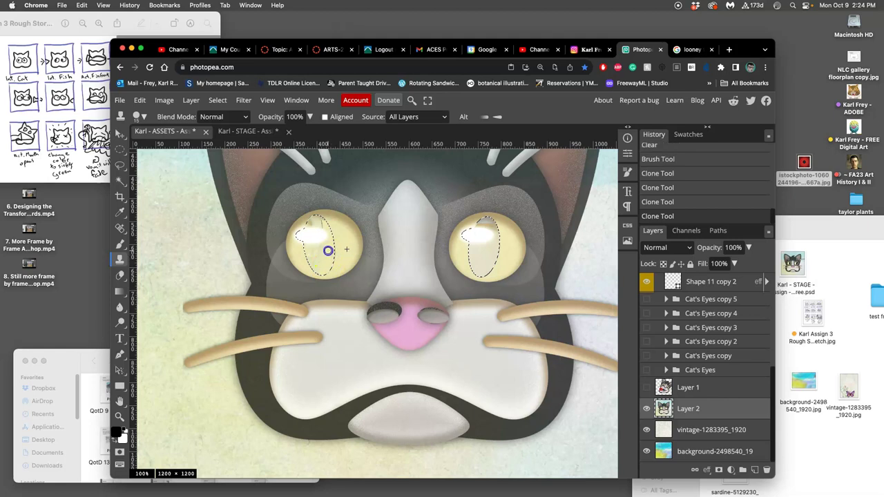
left_click(330, 236)
left_click(345, 247)
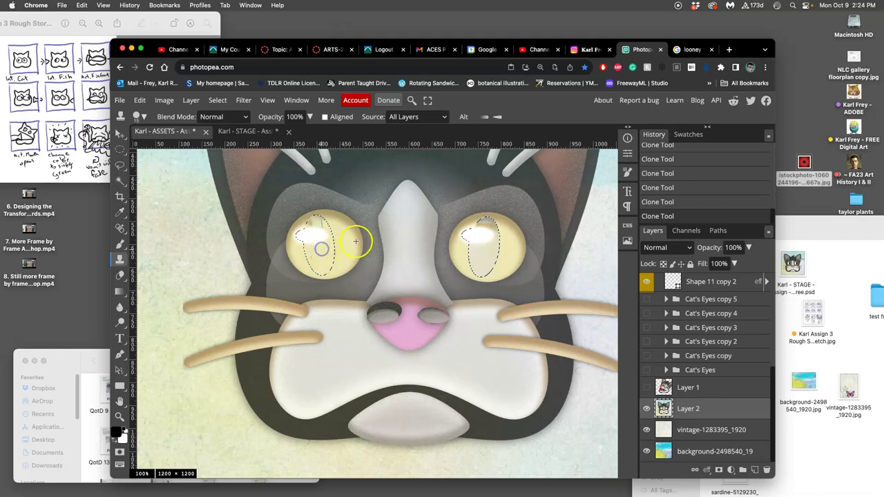
left_click(317, 246)
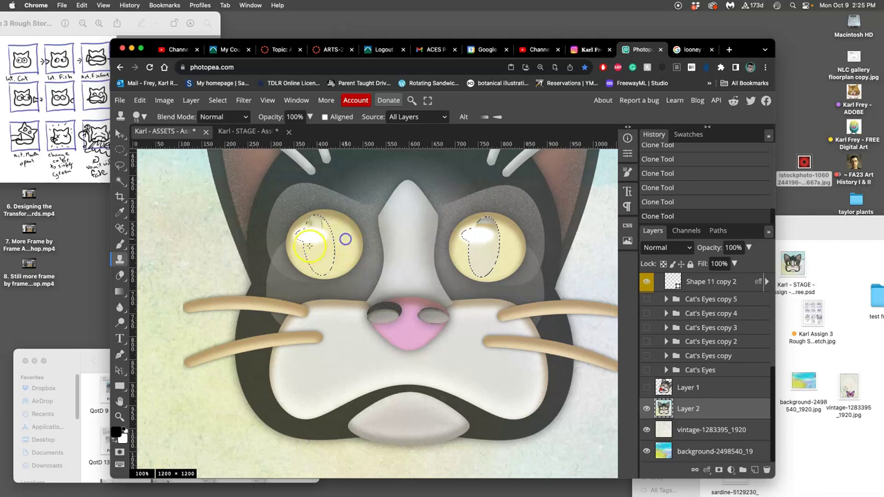
left_click(346, 241)
left_click(309, 228)
left_click(344, 230, "alt")
Deselect, and clone nearby iris color over the thin leftover pupil outline in the left eye on Layer 2
key("super+d")
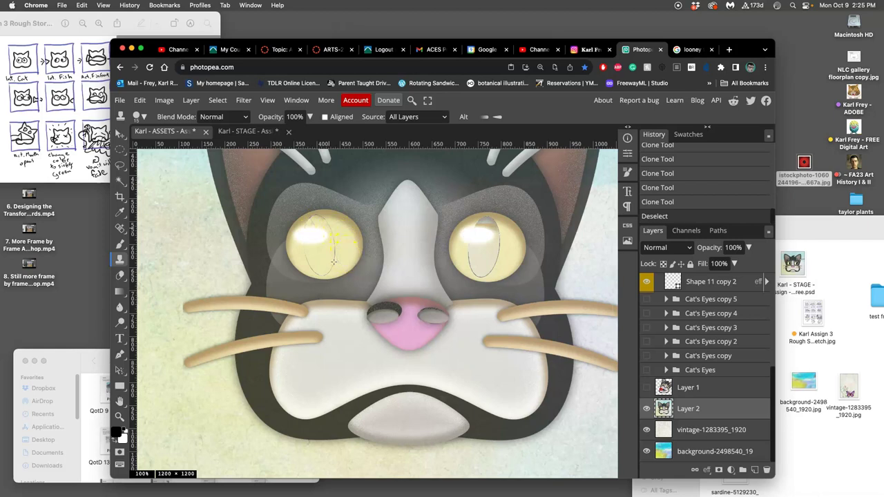
left_click(332, 232)
key("super+z")
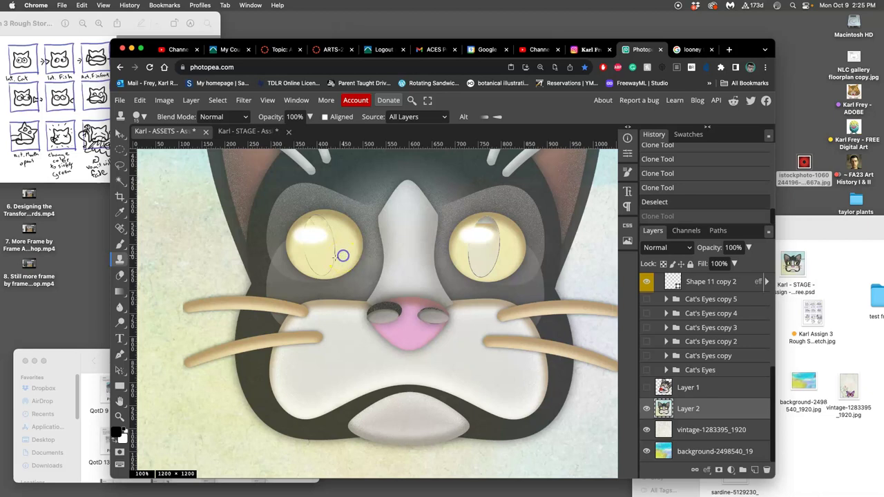
left_click(334, 239)
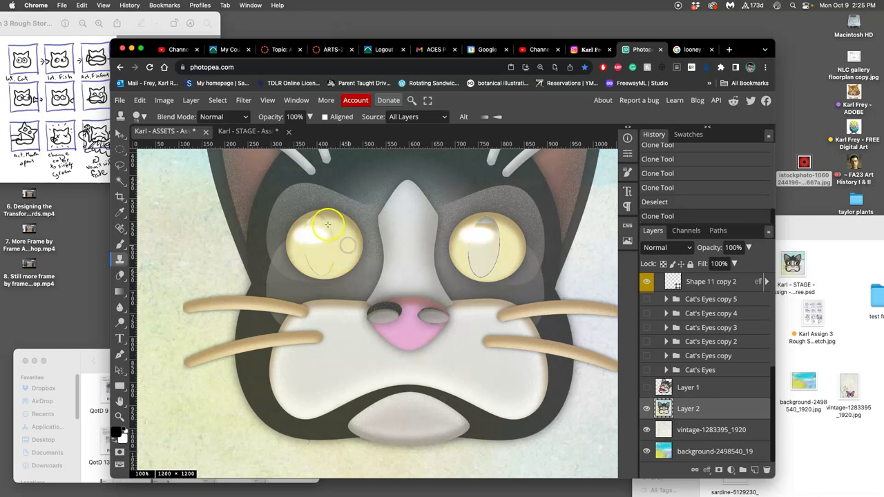
left_click_drag(327, 224, 329, 228)
left_click(344, 249)
left_click(346, 253, "alt")
left_click(335, 239)
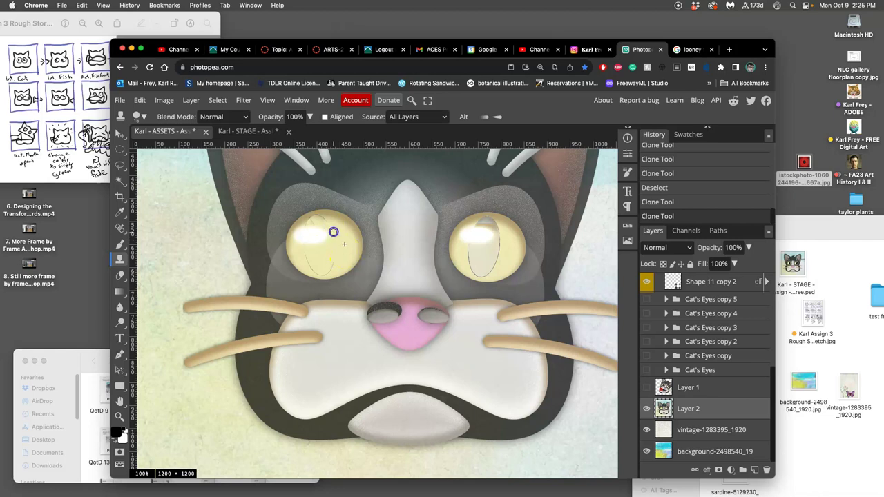
left_click_drag(334, 232, 334, 234)
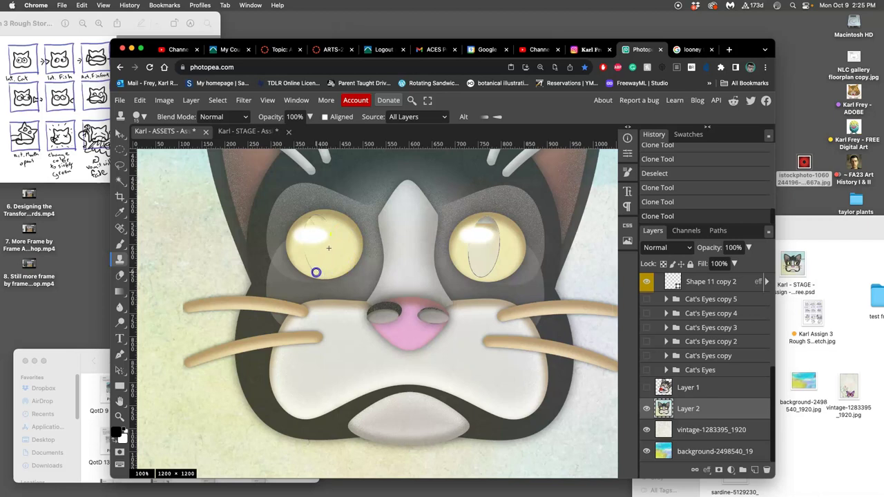
left_click(316, 272)
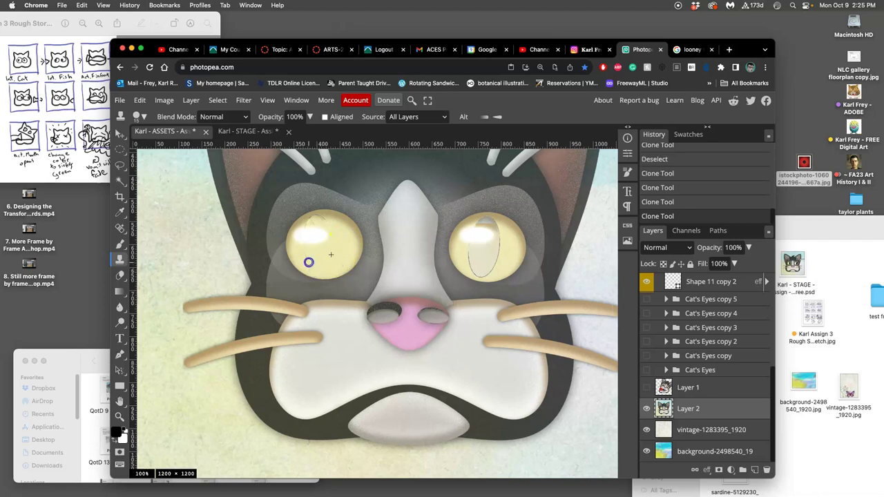
left_click(357, 242)
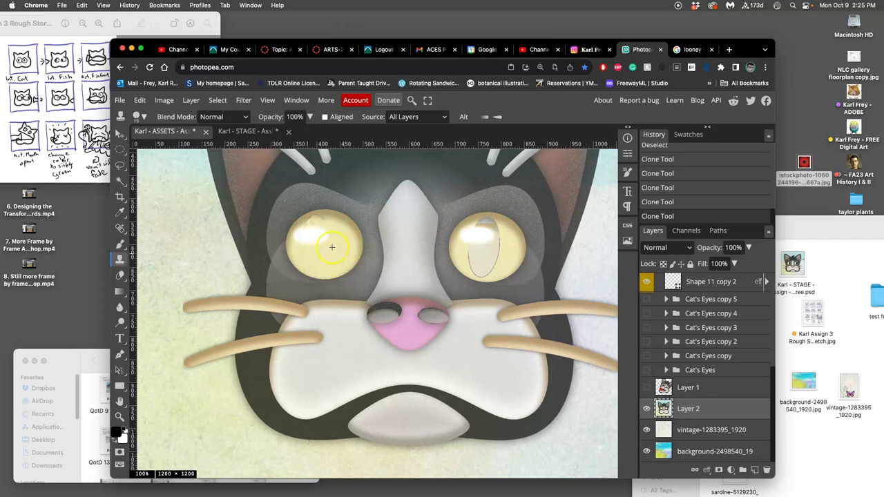
Clone iris color over the remaining smudges around the highlight and upper rim of the left eye
left_click(330, 248, "alt")
left_click(307, 228)
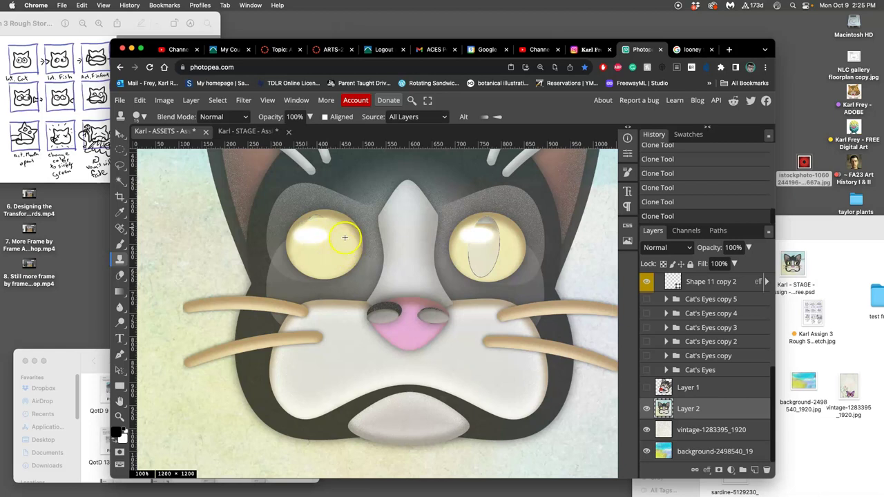
left_click(335, 218, "alt")
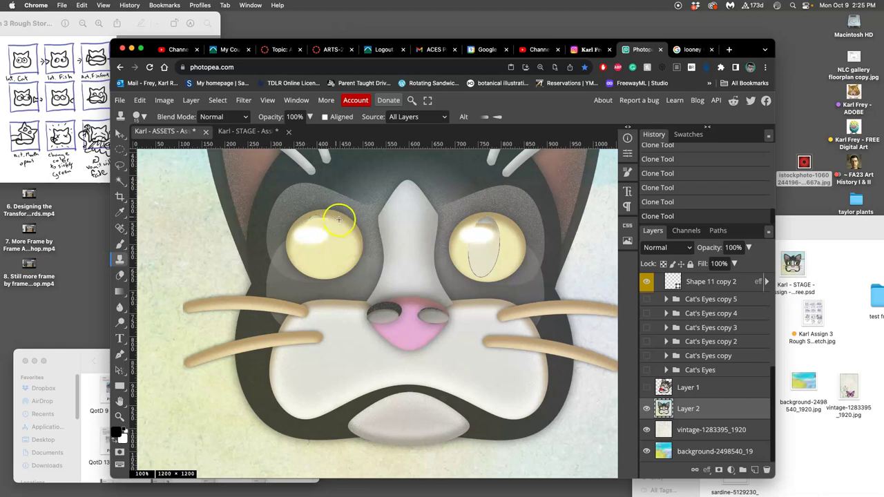
mouse_move(329, 219)
left_mouse_down()
mouse_move(322, 216)
mouse_move(333, 225)
left_mouse_up()
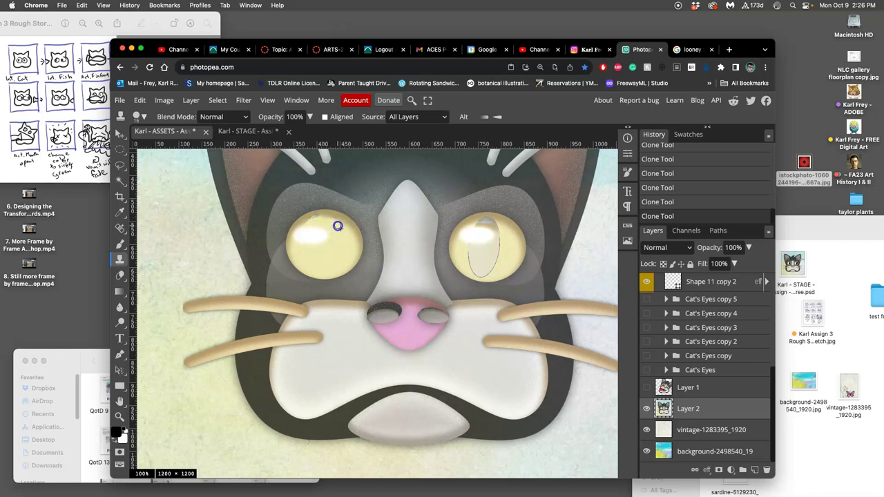
mouse_move(336, 228)
left_mouse_down()
mouse_move(342, 247)
mouse_move(326, 220)
mouse_move(318, 231)
left_mouse_up()
left_click_drag(480, 233, 484, 243)
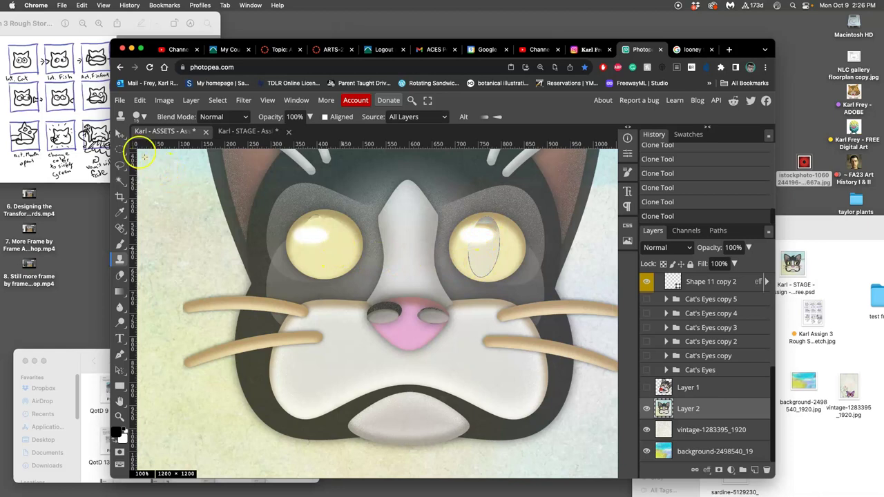
Select the cleaned left eye with an elliptical selection fitted to its rim and copy it to a new layer
left_click(121, 152)
left_click(121, 151)
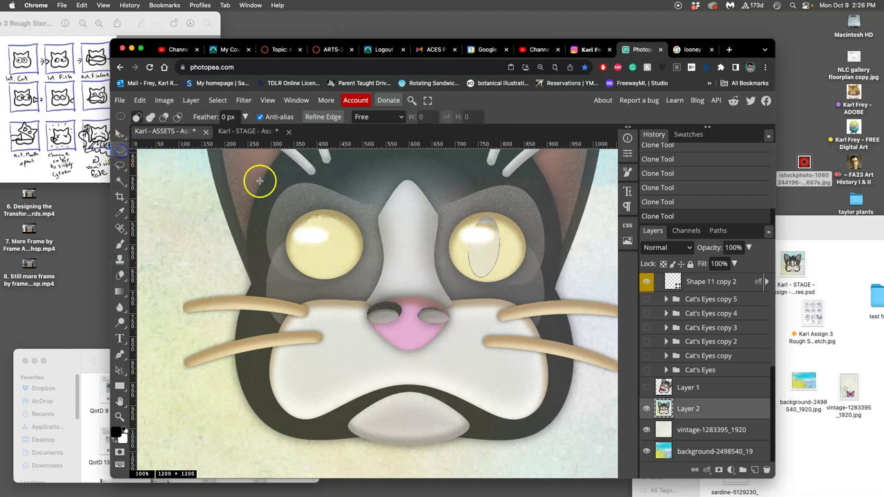
left_click_drag(282, 200, 339, 257)
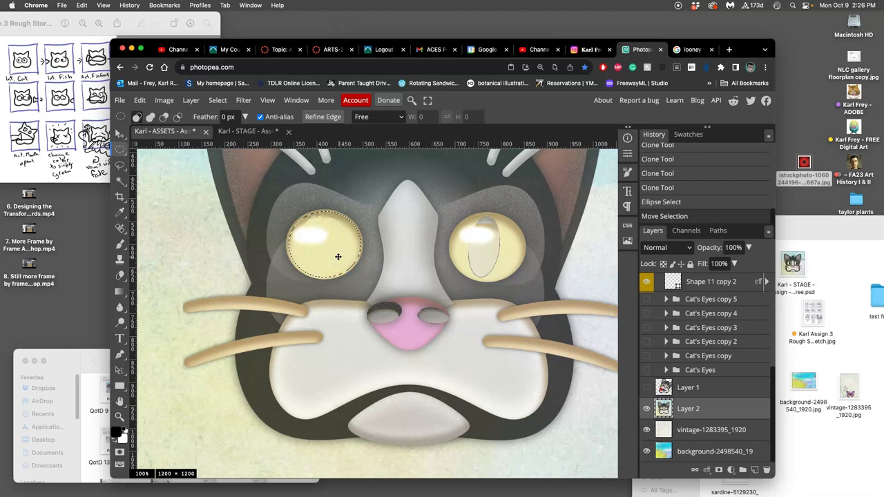
key("super+j")
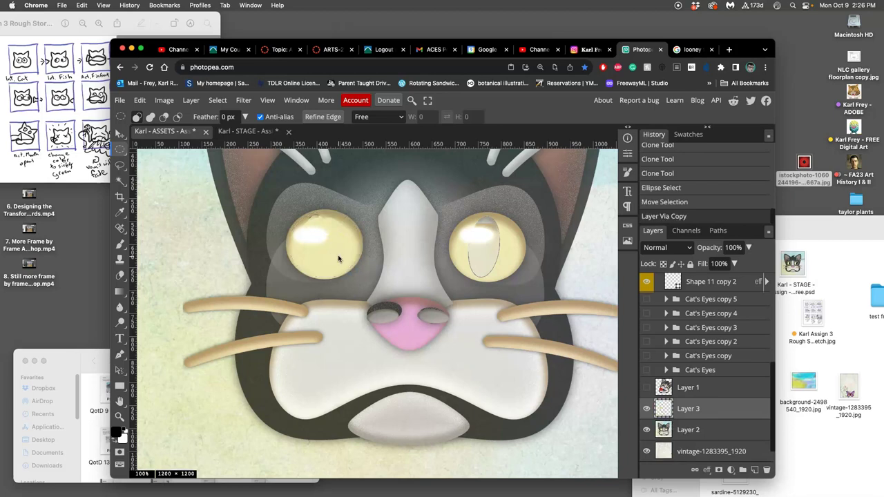
Flip the copied eye horizontally and move it over the right eye so it covers the old pupil area
key("super+t")
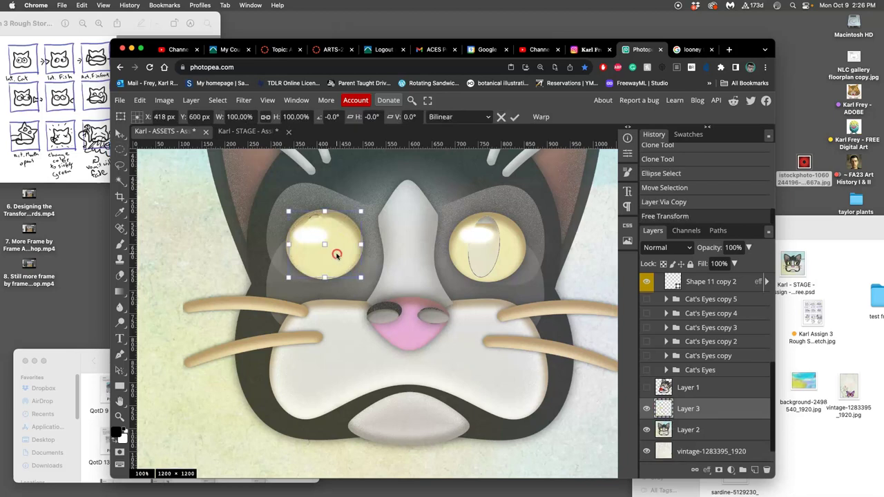
right_click(339, 256)
left_click(382, 438)
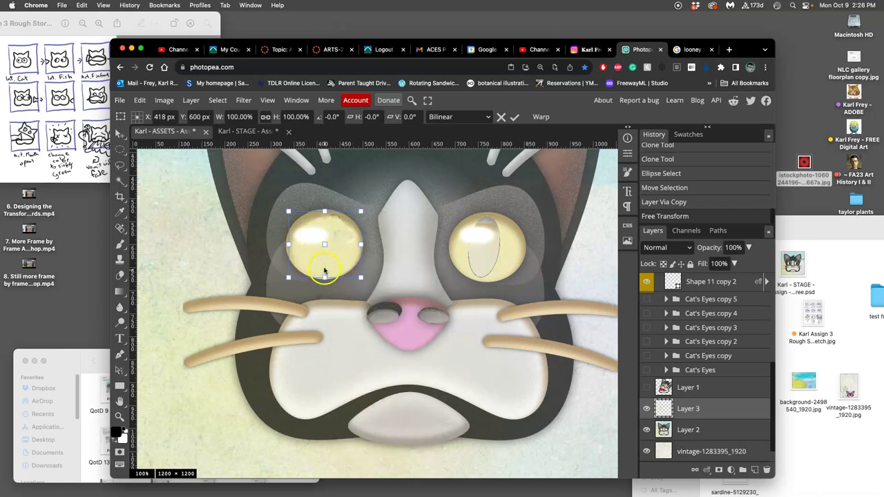
left_click_drag(326, 260, 486, 266)
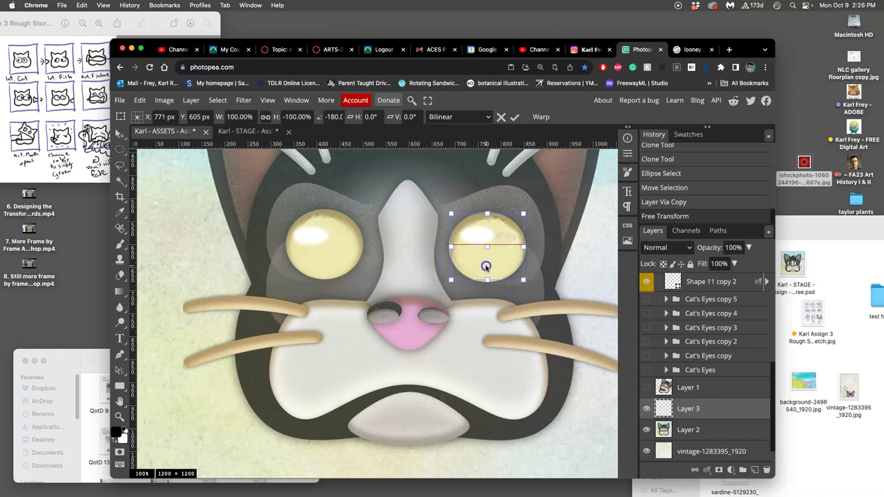
left_click_drag(486, 266, 487, 267)
key("Return")
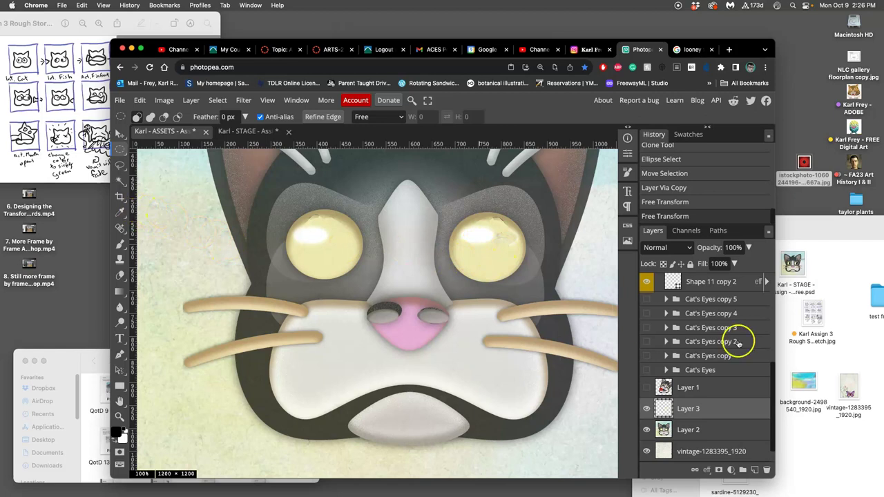
Hide the Shape 11 copy 2 highlight layer in the Eyes group
scroll(683, 311, "up", 2)
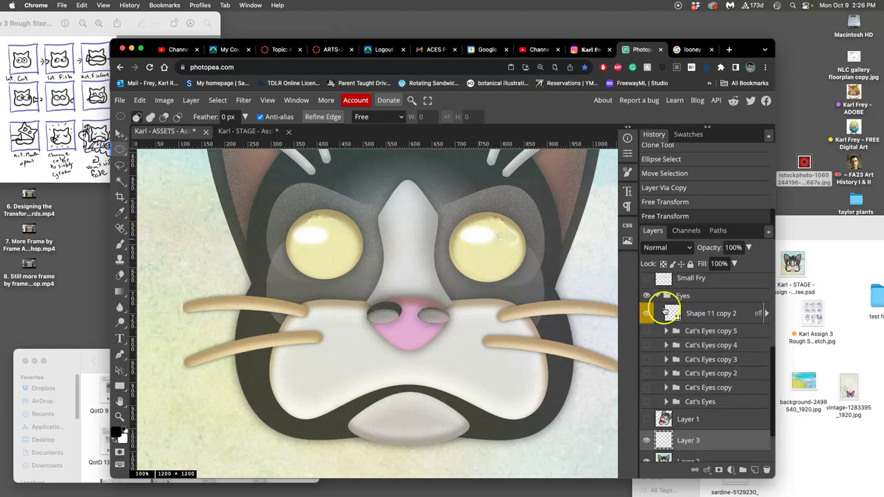
scroll(682, 317, "up", 1)
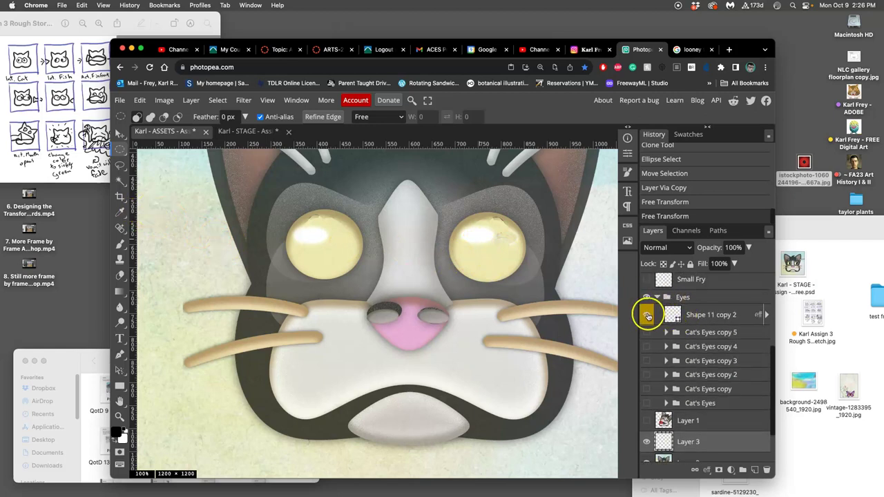
left_click(647, 315)
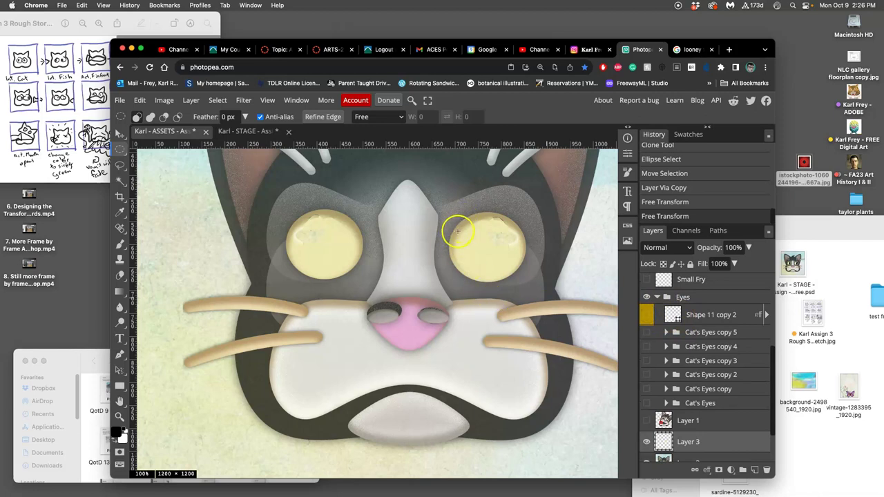
Try to erase the smudged upper edge of the right eye on Layer 3, and undo the erasing
left_click(121, 275)
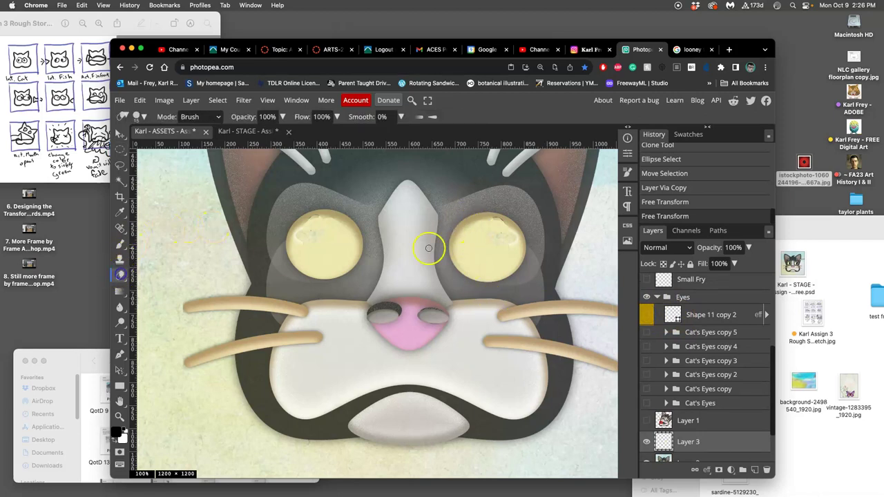
left_click(646, 442)
left_click(646, 442)
left_click_drag(485, 219, 481, 221)
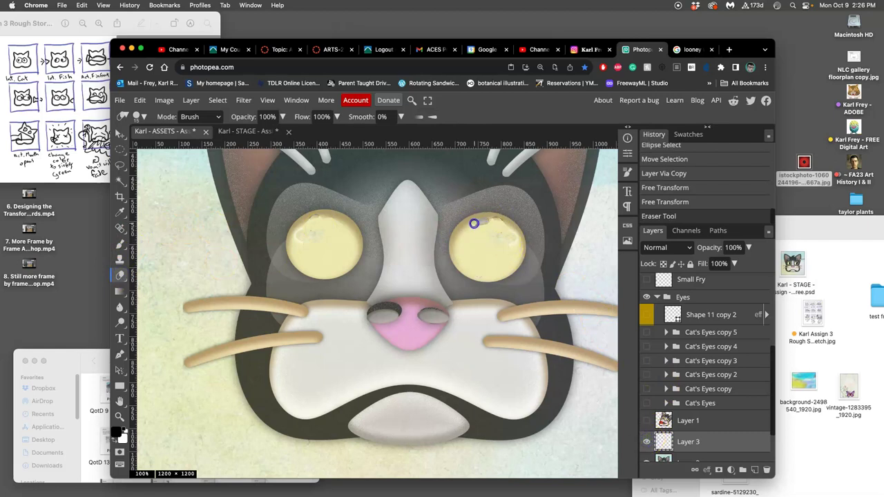
key("super+z")
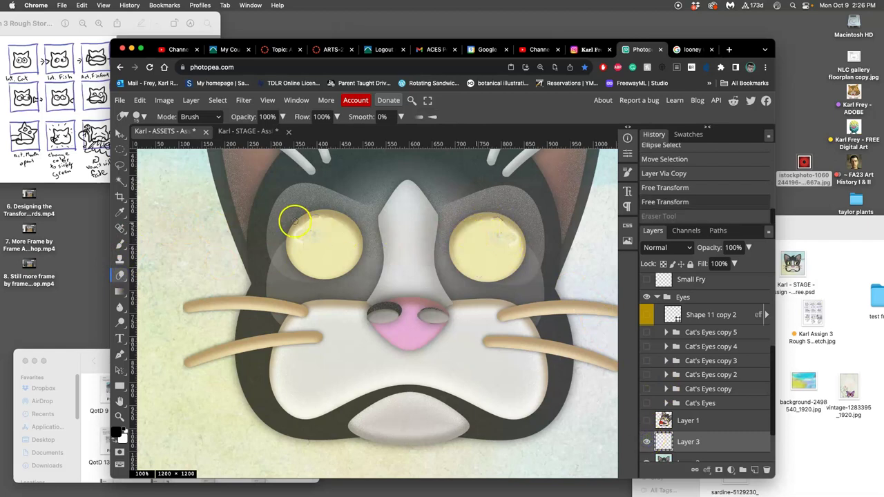
Clone clean iris color over the leftover highlight marks inside the left eye with the Clone Stamp on Layer 3
left_click(120, 258)
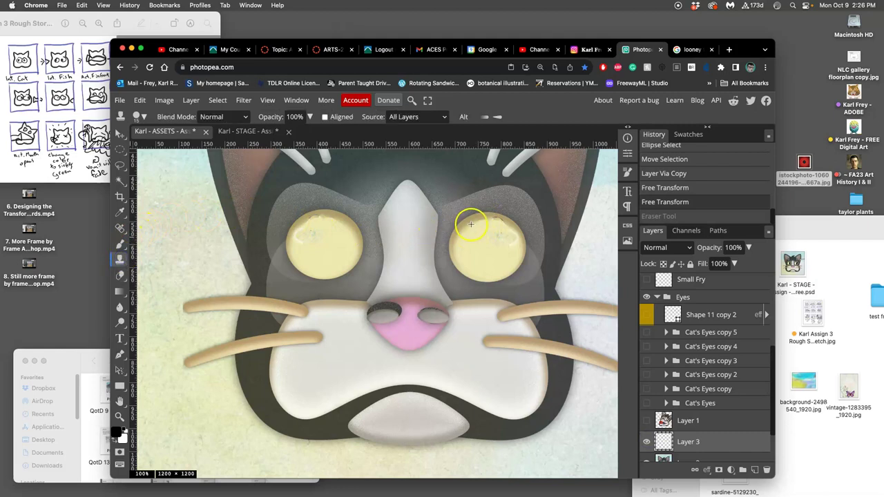
left_click(470, 224, "alt")
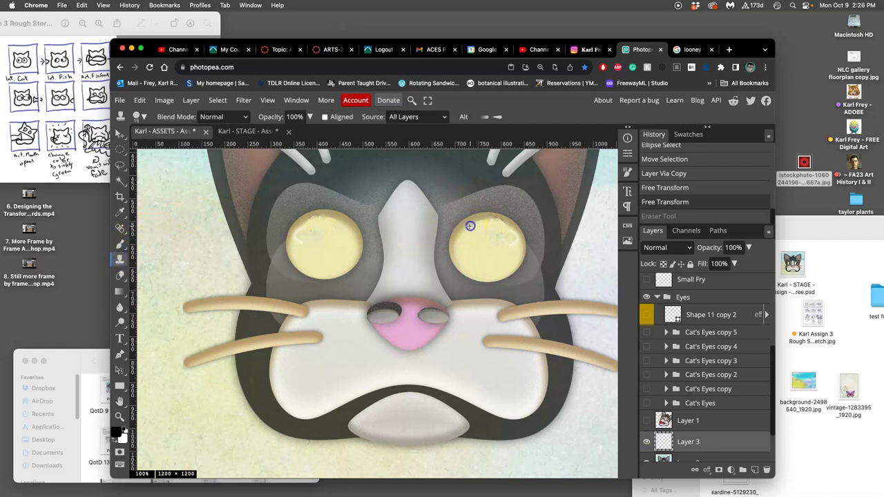
left_click(318, 219)
left_click_drag(305, 227, 305, 229)
key("super+z")
left_click(311, 218)
left_click_drag(299, 258, 314, 232)
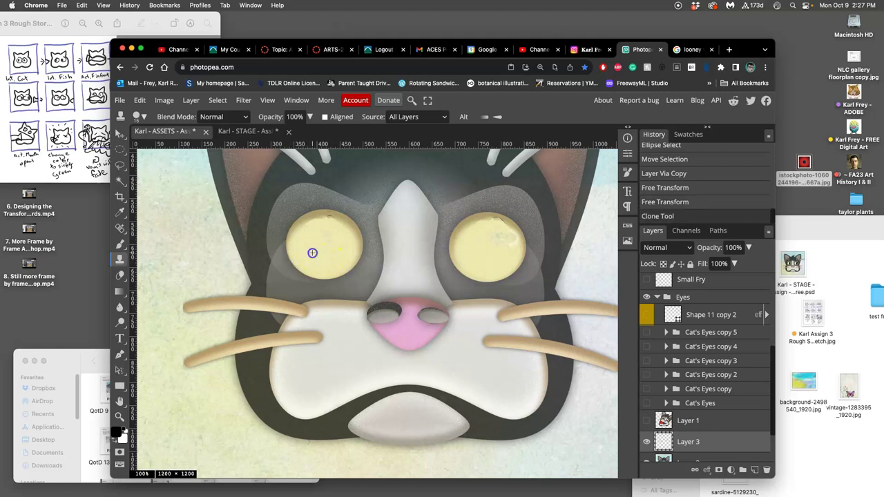
left_click(312, 253, "alt")
left_click(328, 235)
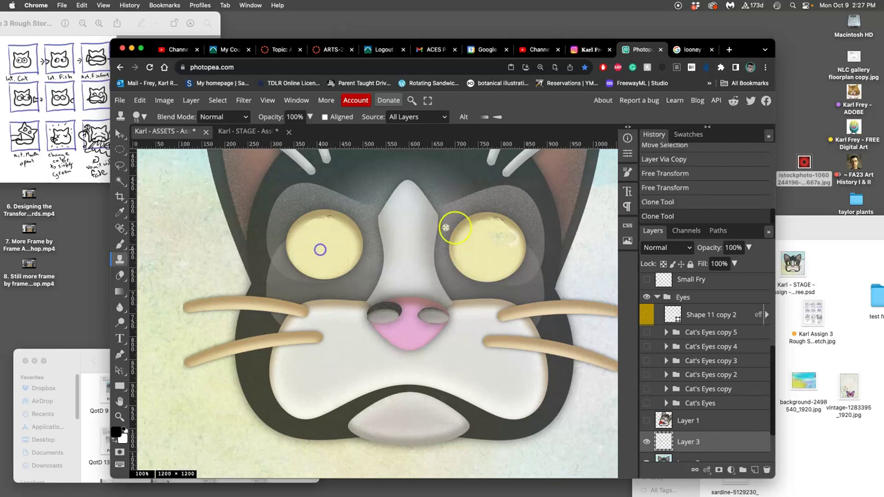
Clone clean iris color sampled from the left eye over the leftover marks in the right eye
left_click(342, 233, "alt")
left_click_drag(493, 239, 505, 247)
key("super+z")
left_click(357, 236, "alt")
left_click(454, 235)
left_click_drag(455, 235, 519, 239)
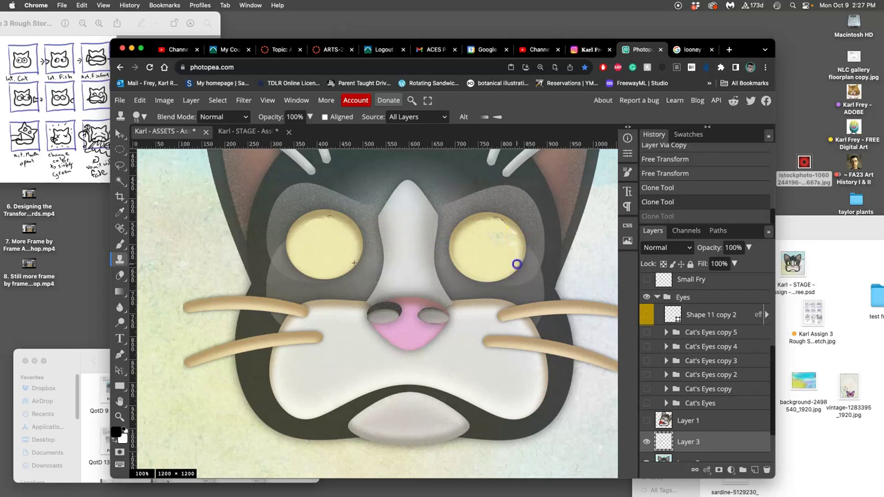
left_click_drag(513, 268, 514, 270)
key("super+z")
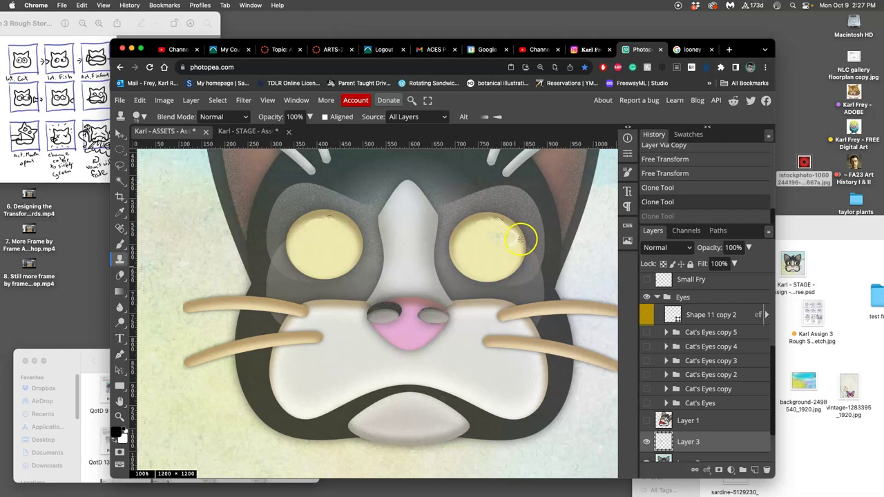
left_click(358, 241, "alt")
mouse_move(513, 243)
left_mouse_down()
mouse_move(509, 272)
mouse_move(520, 252)
mouse_move(518, 239)
mouse_move(507, 232)
mouse_move(507, 247)
mouse_move(493, 229)
mouse_move(515, 237)
mouse_move(502, 224)
left_mouse_up()
left_click(483, 221)
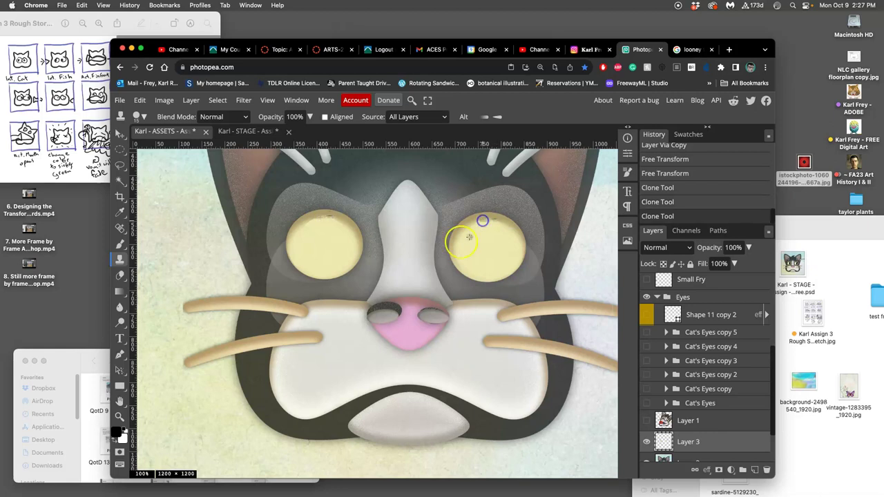
Clone shaded iris color over the smudge along the left eye's upper rim, undoing the stray strokes
left_click(303, 232, "alt")
left_click(343, 224, "alt")
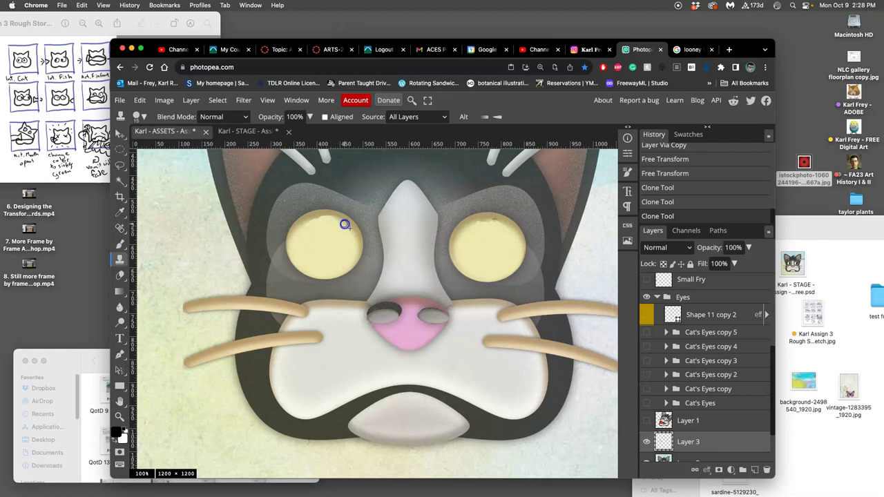
left_click(345, 224)
key("super+z")
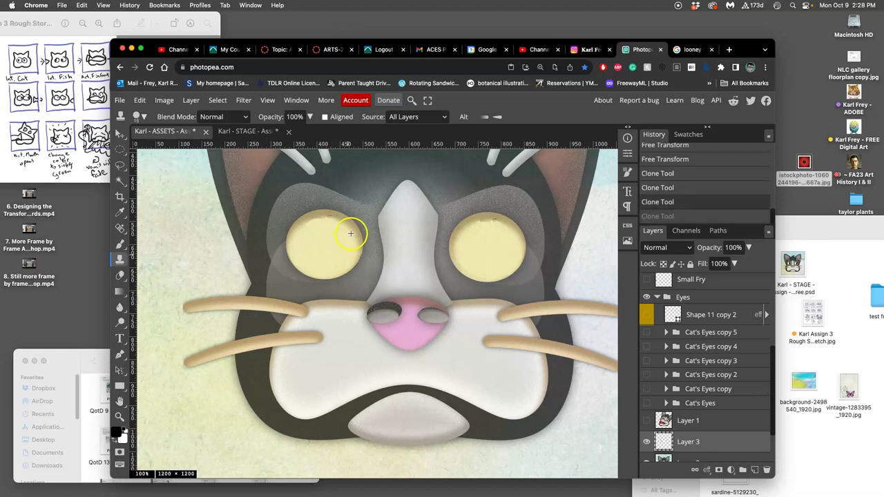
left_click(341, 223)
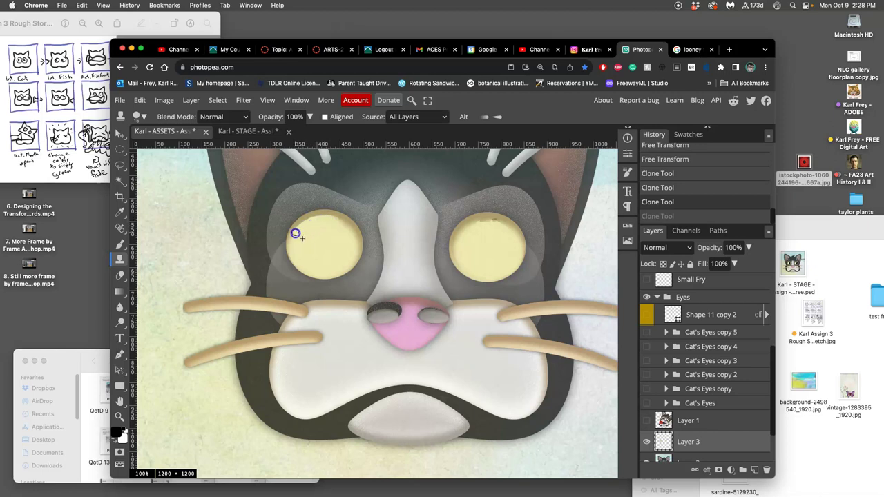
left_click_drag(292, 240, 293, 240)
key("super+z")
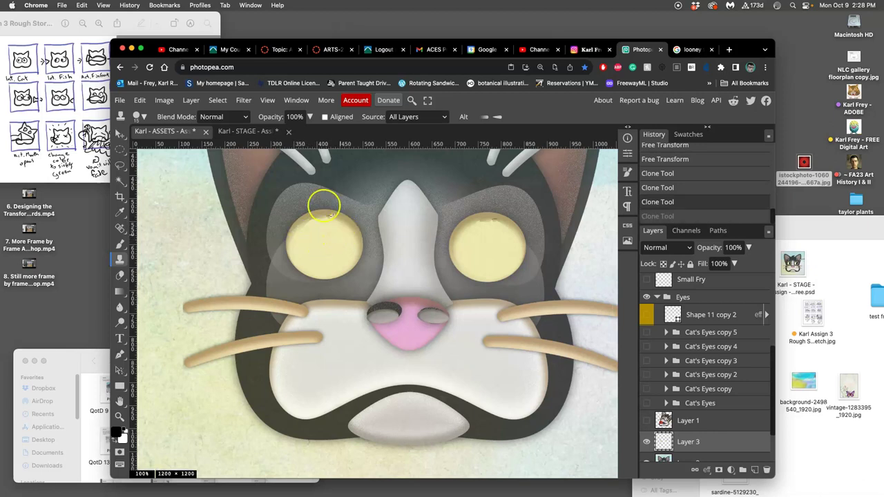
Clone clean iris color sampled inside the left eye over the remaining smudges below its upper rim on Layer 3
left_click(139, 116)
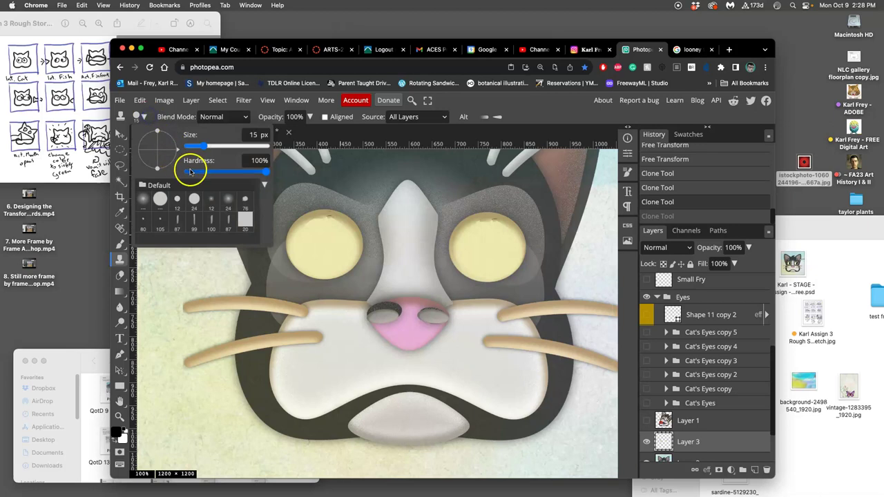
left_click(346, 247, "alt")
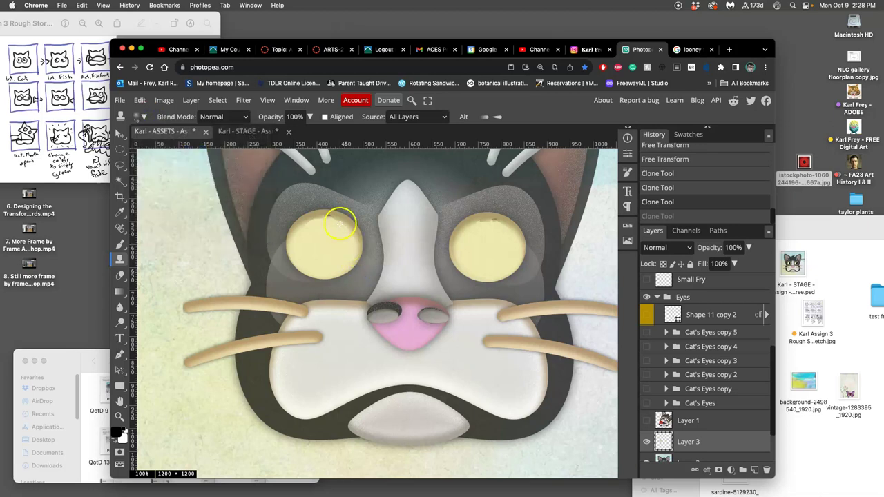
left_click_drag(338, 221, 334, 220)
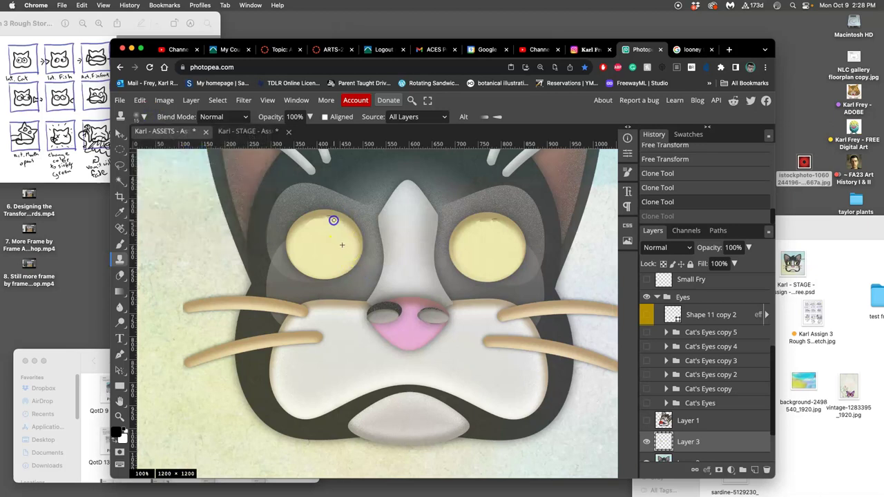
left_click(297, 234)
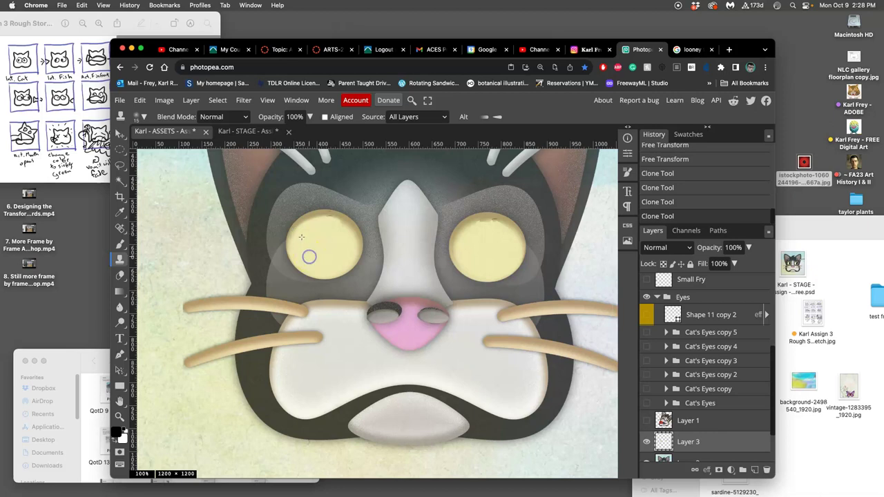
left_click_drag(323, 223, 334, 222)
left_click_drag(332, 261, 339, 271)
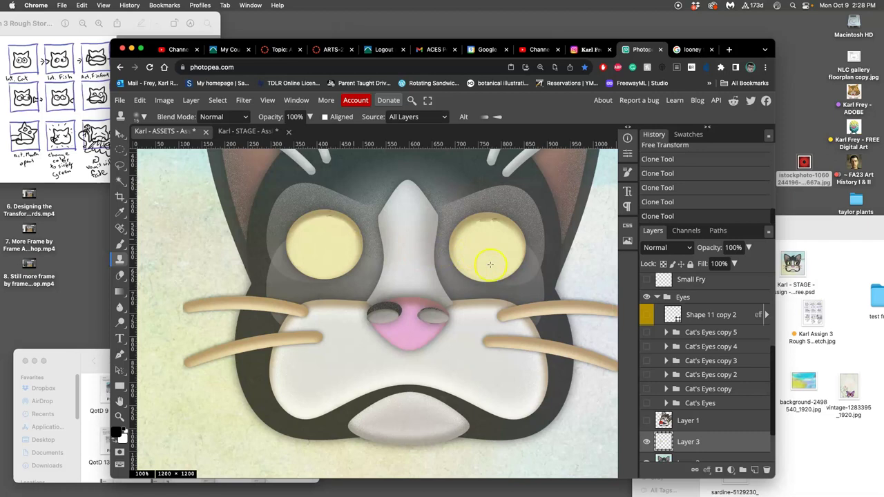
Clone clean iris color sampled inside the right eye over the dark marks along its upper rim
left_click(464, 249, "alt")
mouse_move(465, 235)
left_mouse_down()
mouse_move(499, 223)
mouse_move(518, 239)
mouse_move(507, 243)
mouse_move(512, 234)
mouse_move(489, 220)
mouse_move(461, 233)
mouse_move(505, 245)
mouse_move(457, 239)
left_mouse_up()
left_click(505, 245, "alt")
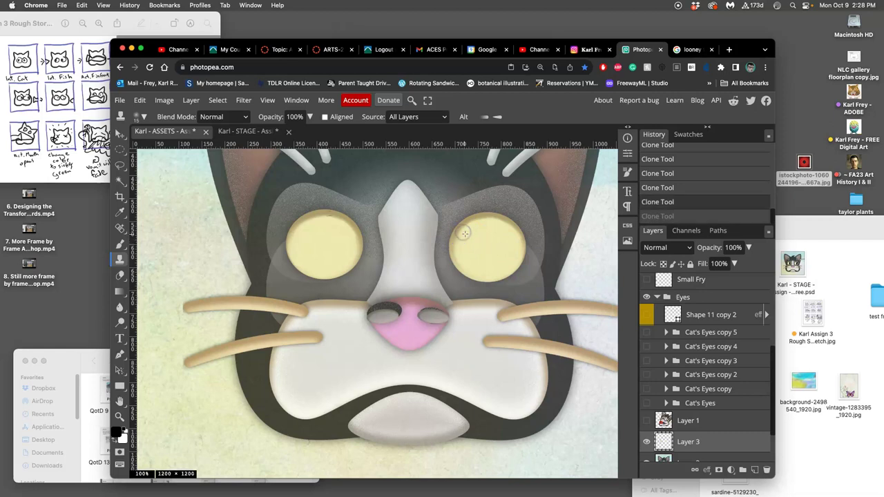